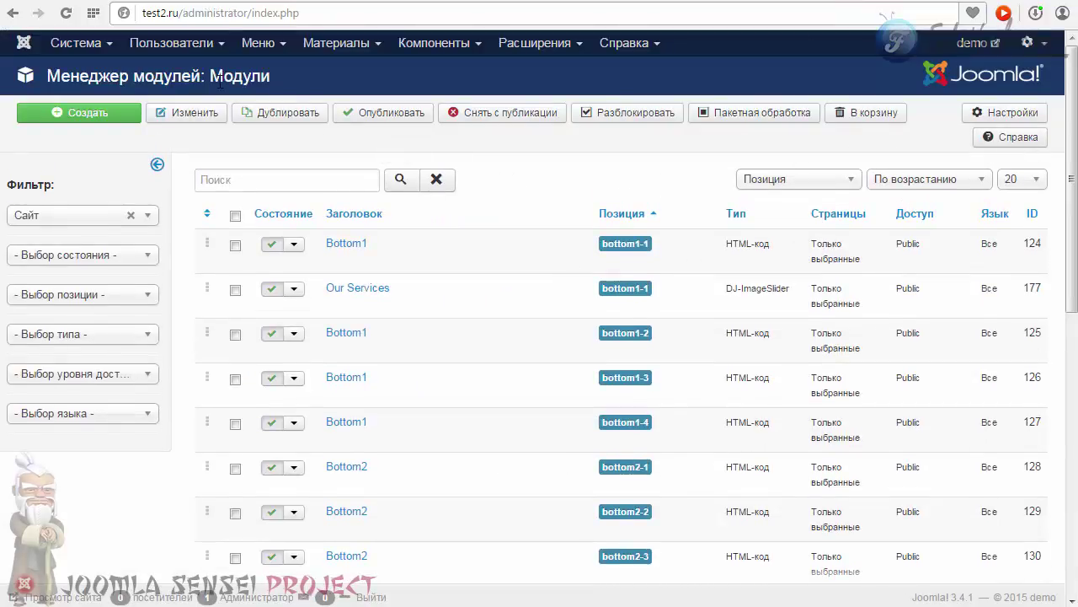
- Filter the site's module list to the content-bottom position
{"action": "left_click", "coordinate": [117, 302]}
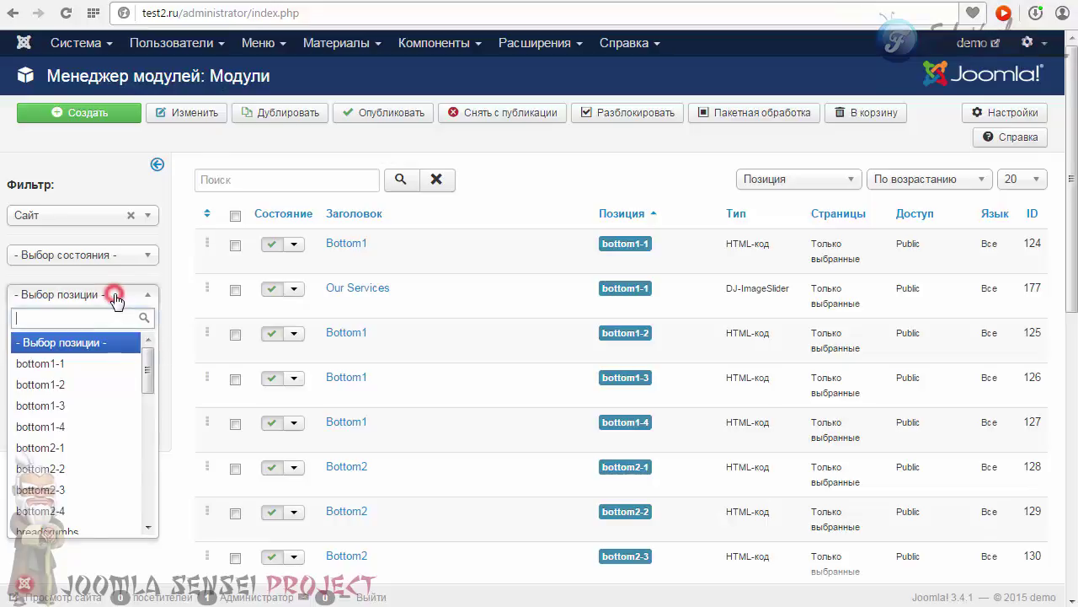
{"action": "left_click", "coordinate": [148, 371]}
{"action": "left_click_drag", "start_coordinate": [148, 371], "coordinate": [147, 417]}
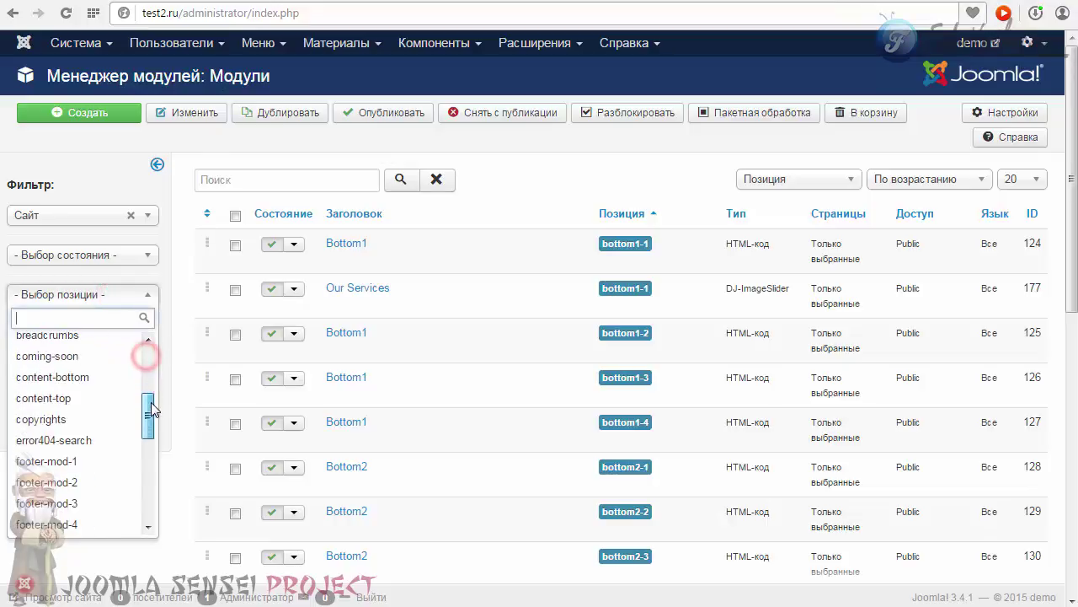
{"action": "left_click", "coordinate": [41, 377]}
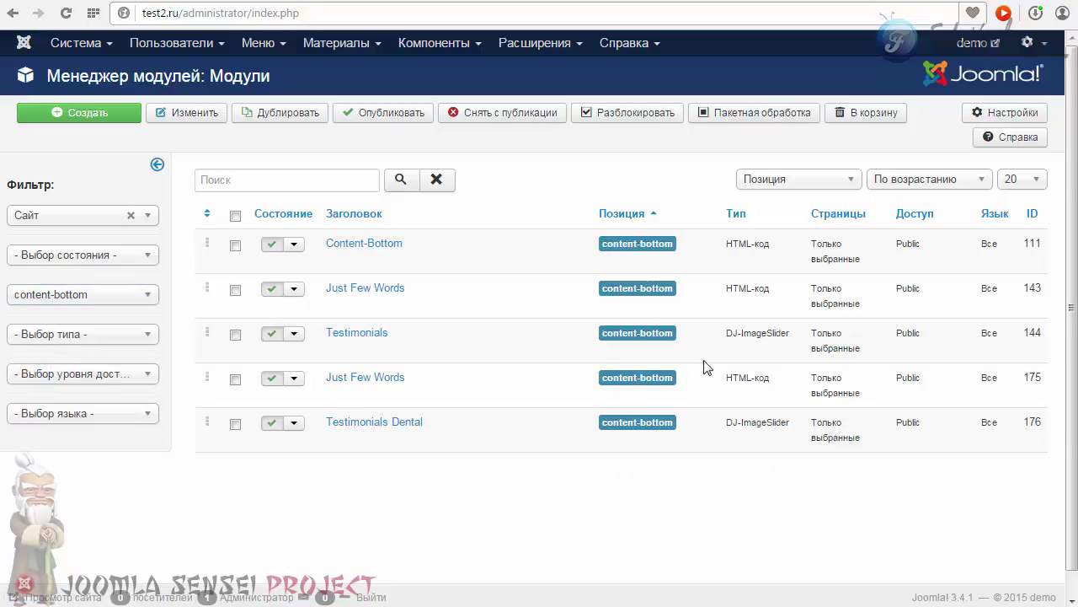
- Open the Testimonials DJ-ImageSlider module and review its slider settings and module CSS class suffix
{"action": "left_click_drag", "start_coordinate": [727, 332], "coordinate": [795, 332]}
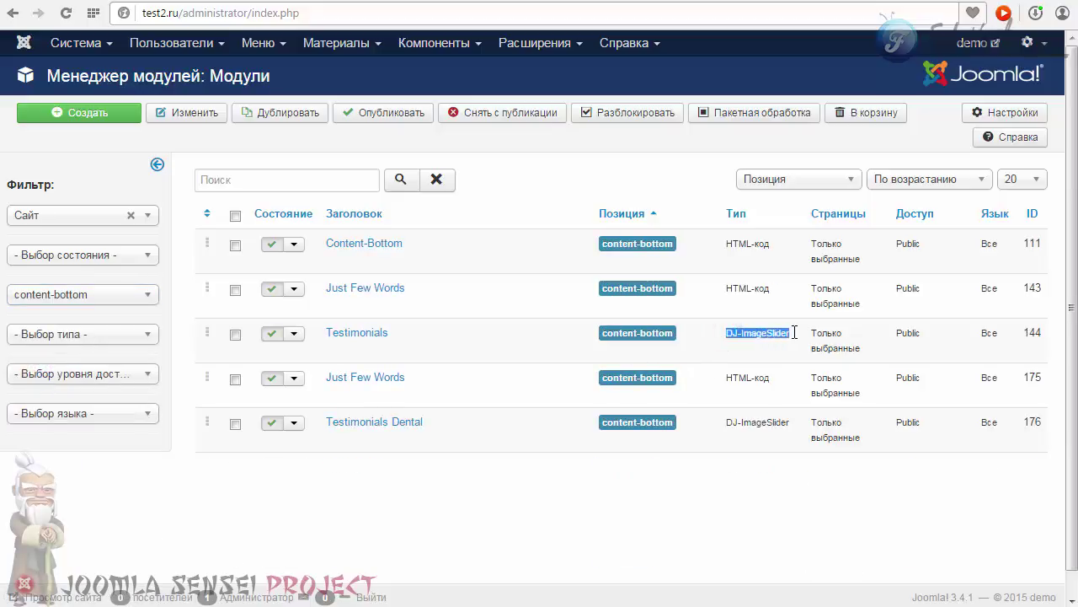
{"action": "left_click", "coordinate": [335, 332]}
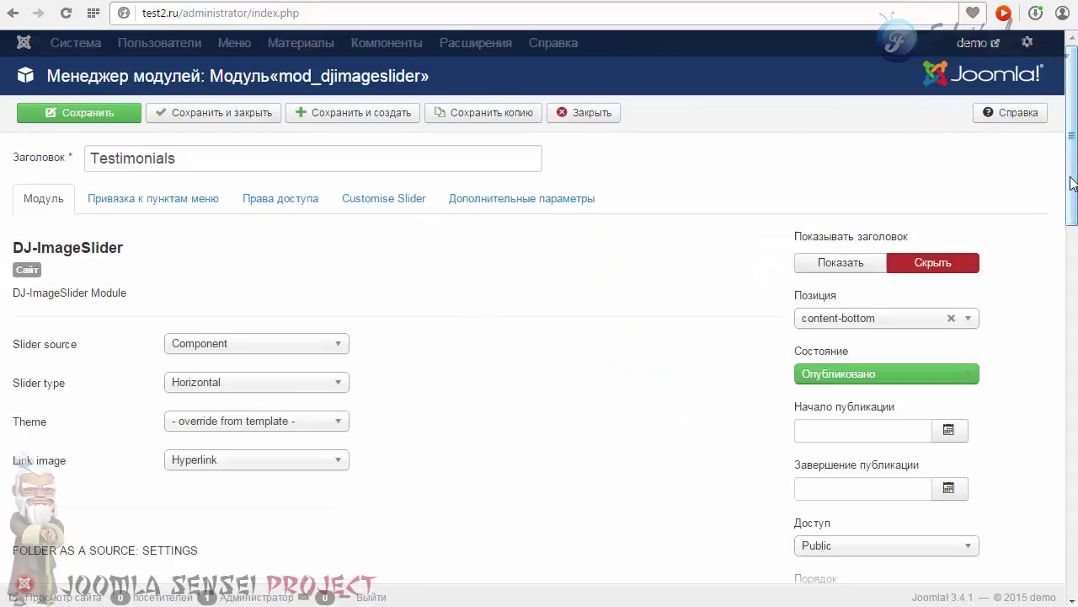
{"action": "left_click", "coordinate": [1070, 244]}
{"action": "left_click_drag", "start_coordinate": [1072, 348], "coordinate": [1071, 551]}
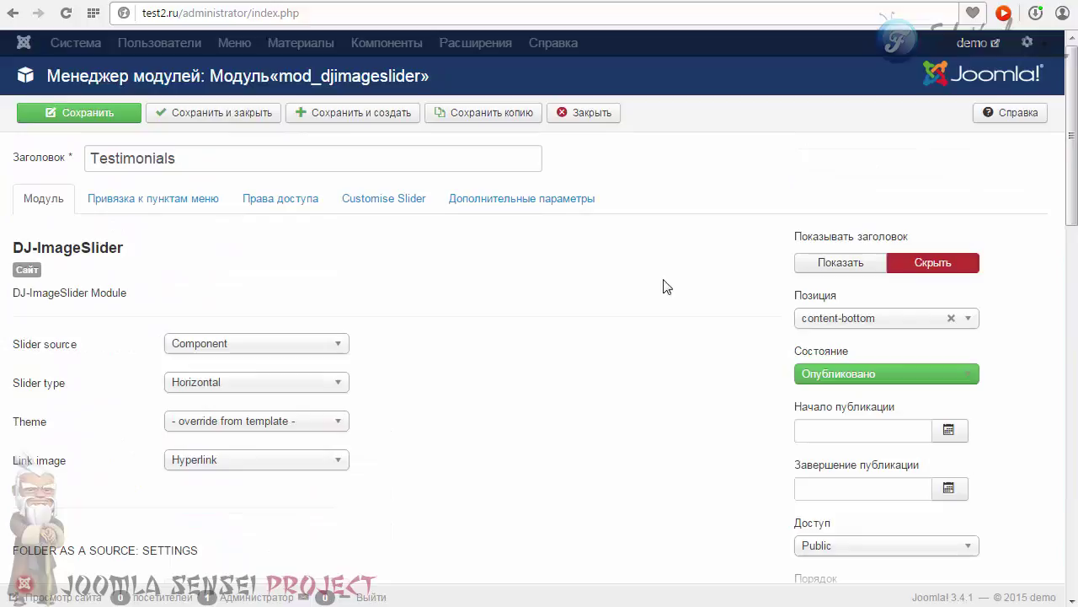
{"action": "left_click", "coordinate": [501, 203]}
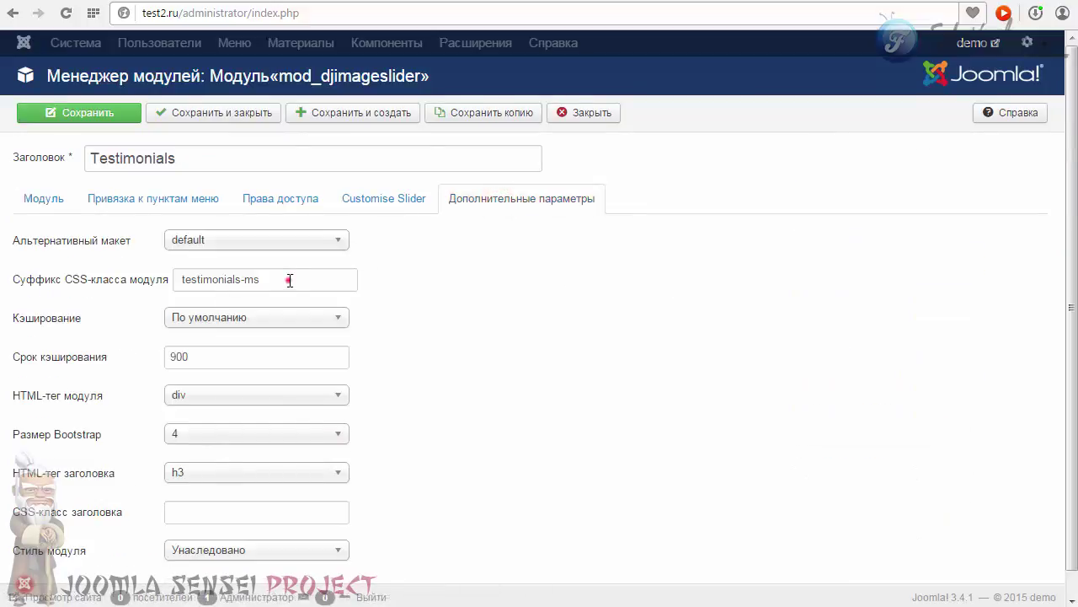
{"action": "triple_click", "coordinate": [289, 280]}
{"action": "left_click", "coordinate": [31, 200]}
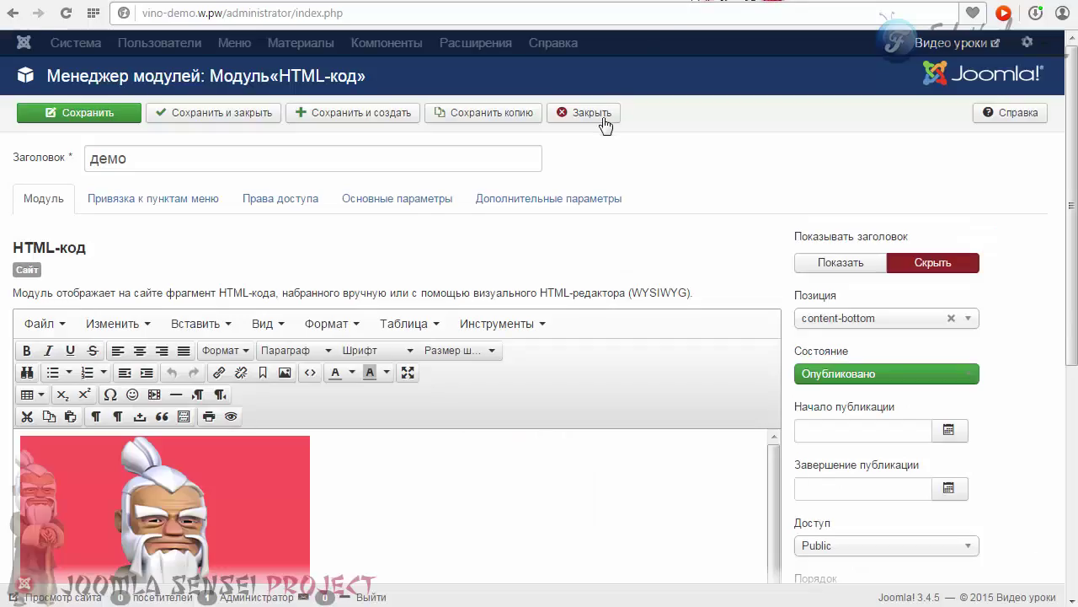
- On the vino-demo site, close the демо module and start a new DJ-ImageSlider module titled "график"
{"action": "left_click", "coordinate": [595, 115]}
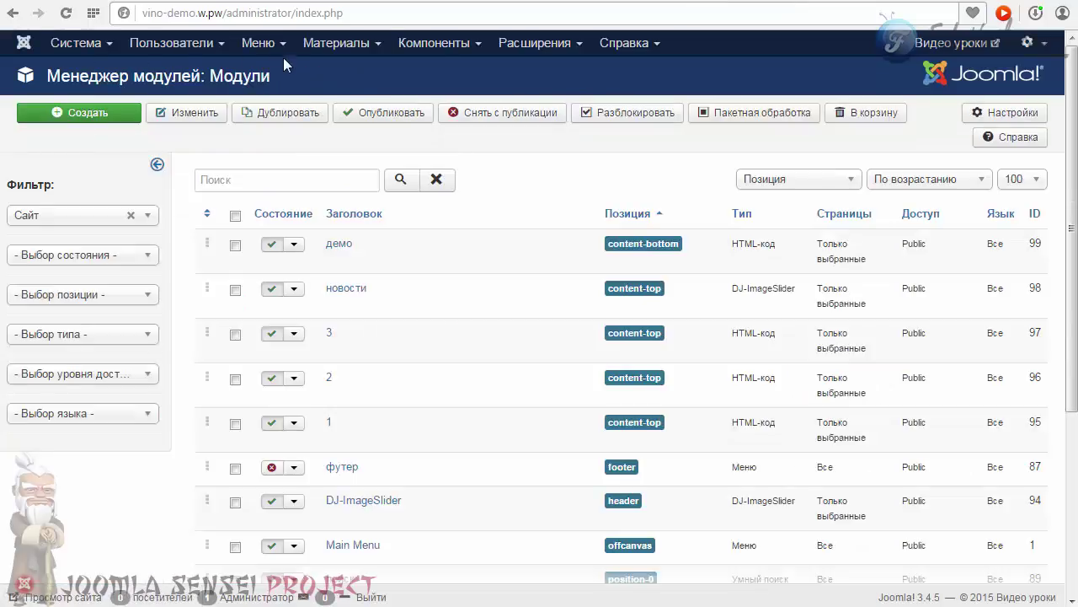
{"action": "left_click", "coordinate": [85, 123]}
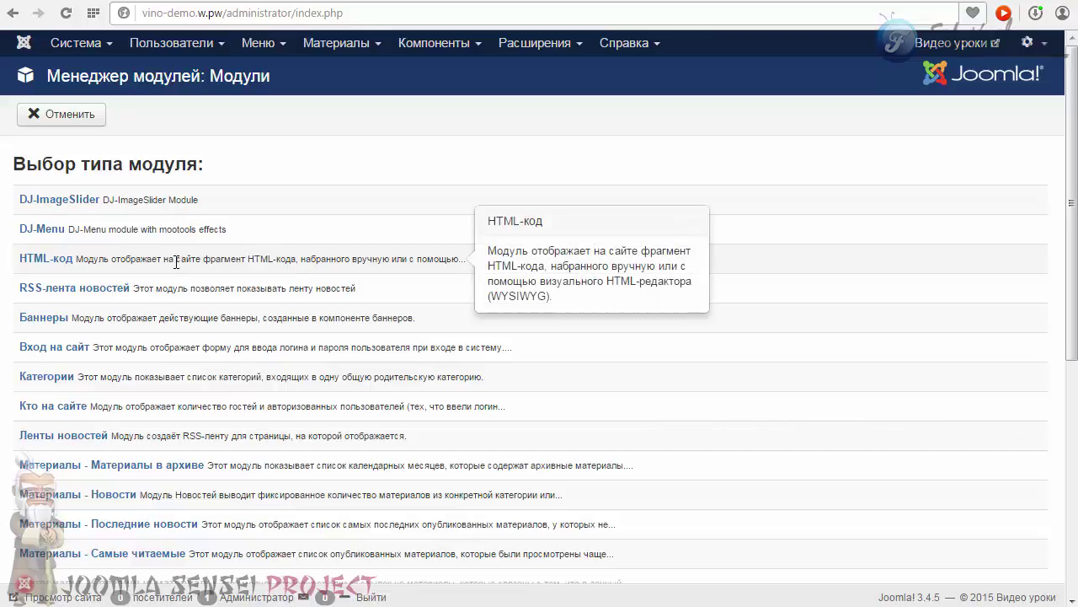
{"action": "left_click", "coordinate": [40, 200]}
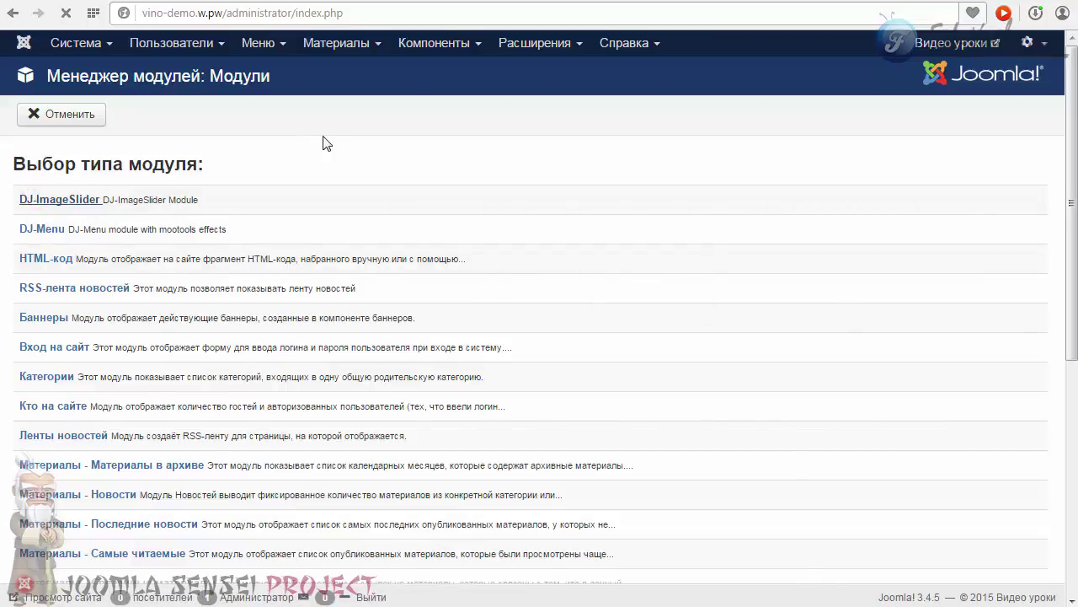
{"action": "left_click", "coordinate": [273, 159]}
{"action": "type", "text": "график"}
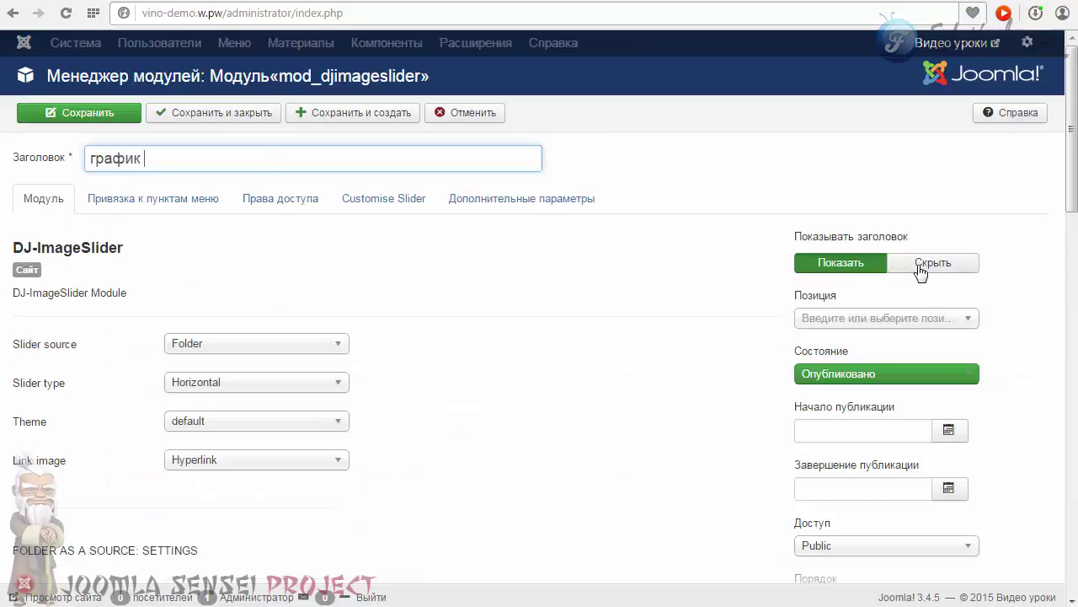
- Hide the module's title and assign the module to the Content-Bottom [content-bottom] position
{"action": "left_click", "coordinate": [922, 266]}
{"action": "left_click", "coordinate": [968, 319]}
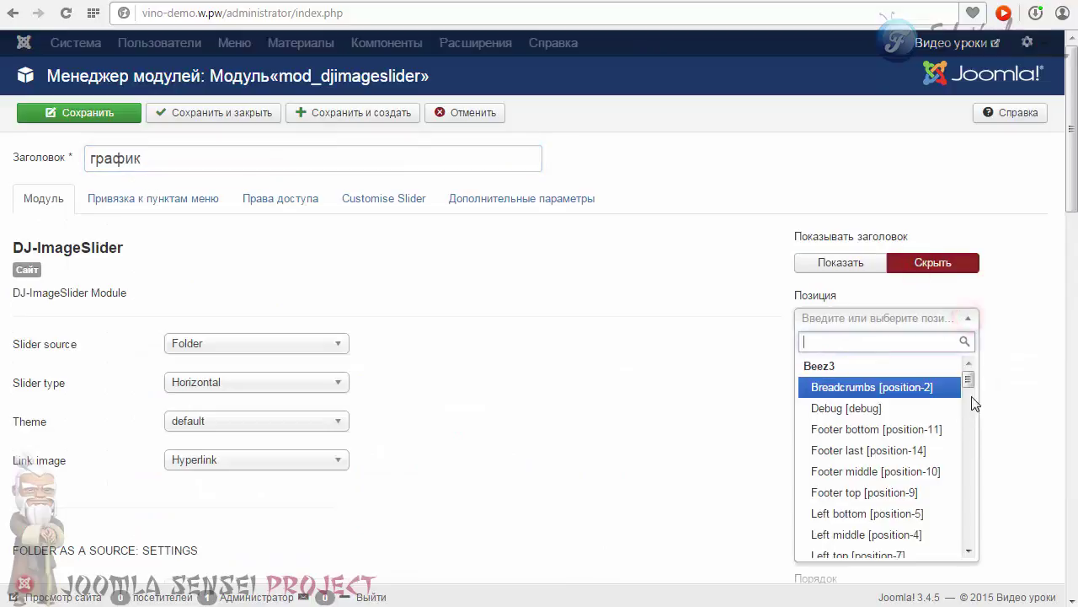
{"action": "left_click_drag", "start_coordinate": [969, 382], "coordinate": [971, 435]}
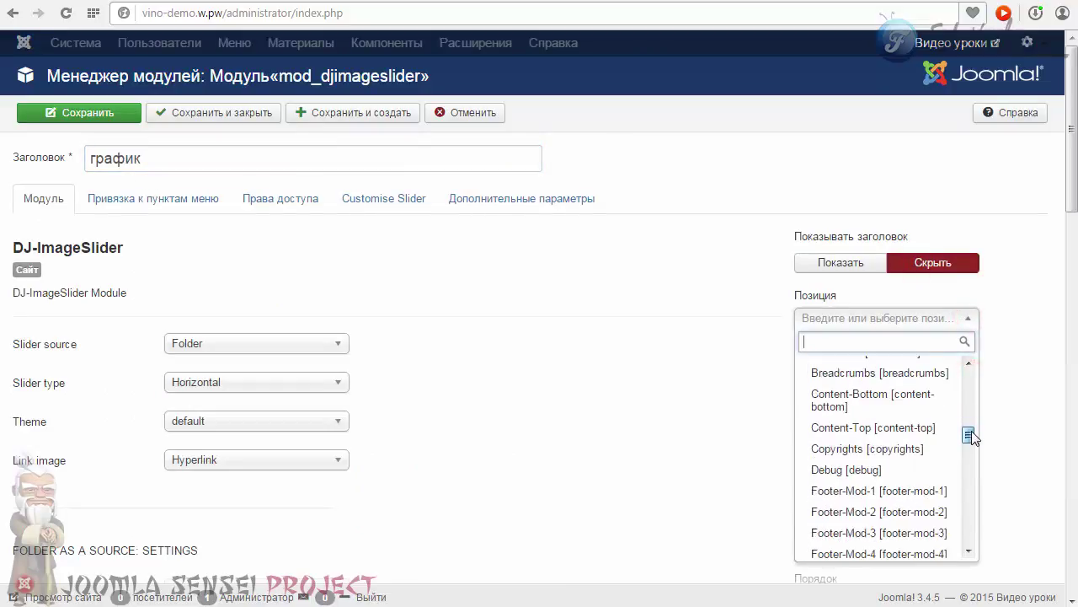
{"action": "left_click", "coordinate": [893, 397]}
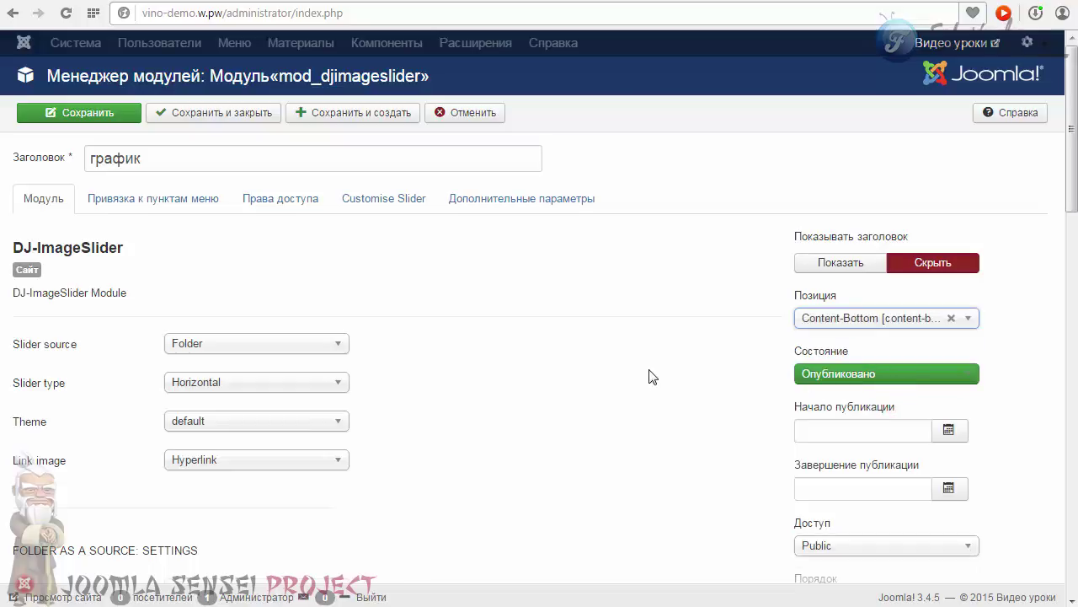
- Set the slider source to Component and the theme to "- override from template -"
{"action": "scroll", "coordinate": [460, 351], "scroll_direction": "down", "scroll_amount": 2}
{"action": "left_click", "coordinate": [241, 206]}
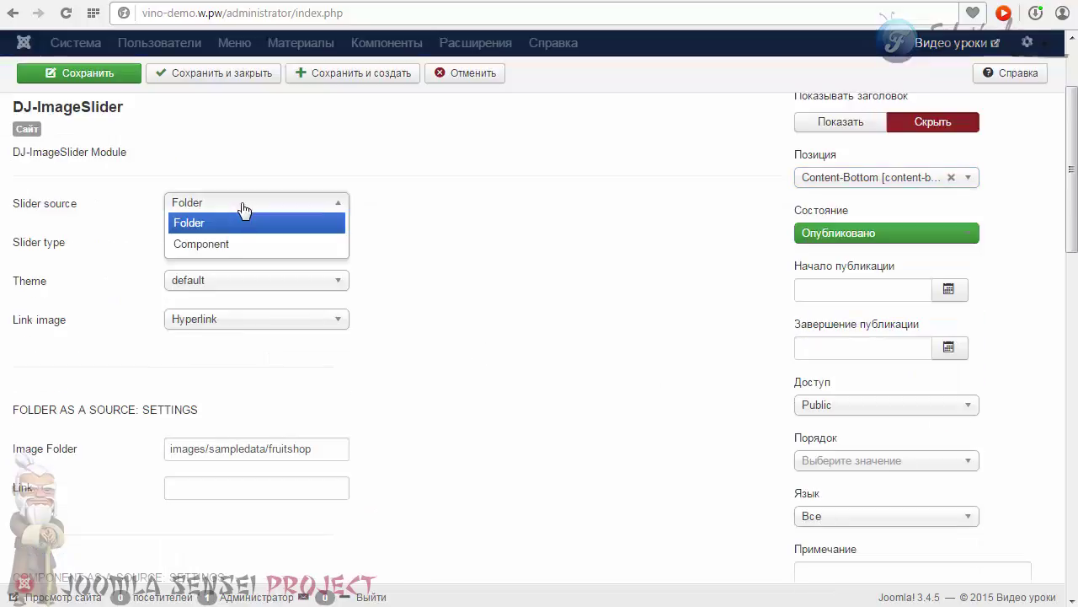
{"action": "left_click", "coordinate": [224, 244]}
{"action": "left_click", "coordinate": [224, 281]}
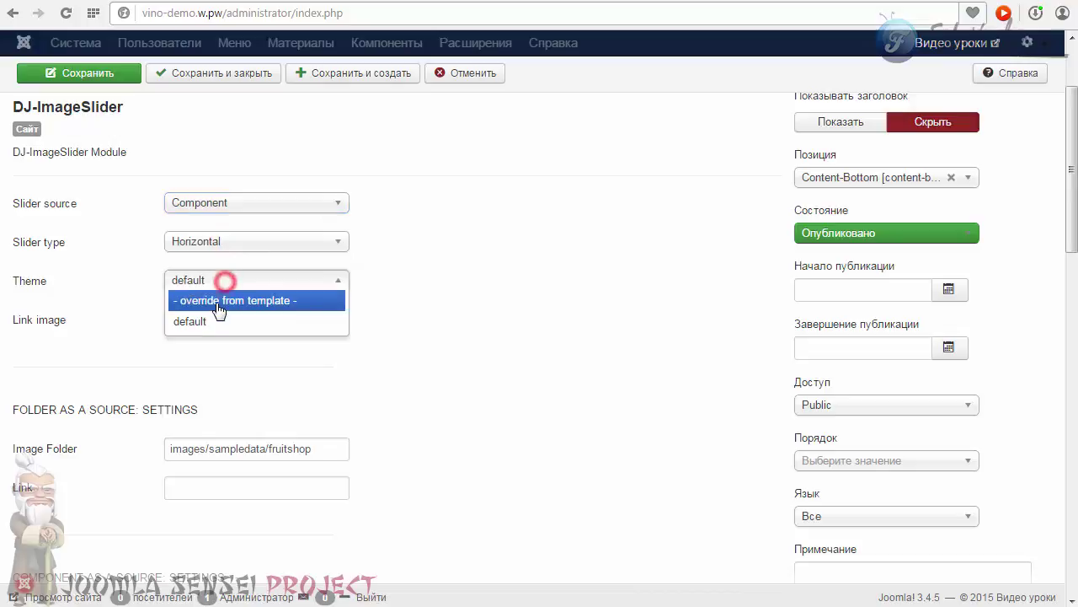
{"action": "left_click", "coordinate": [218, 298]}
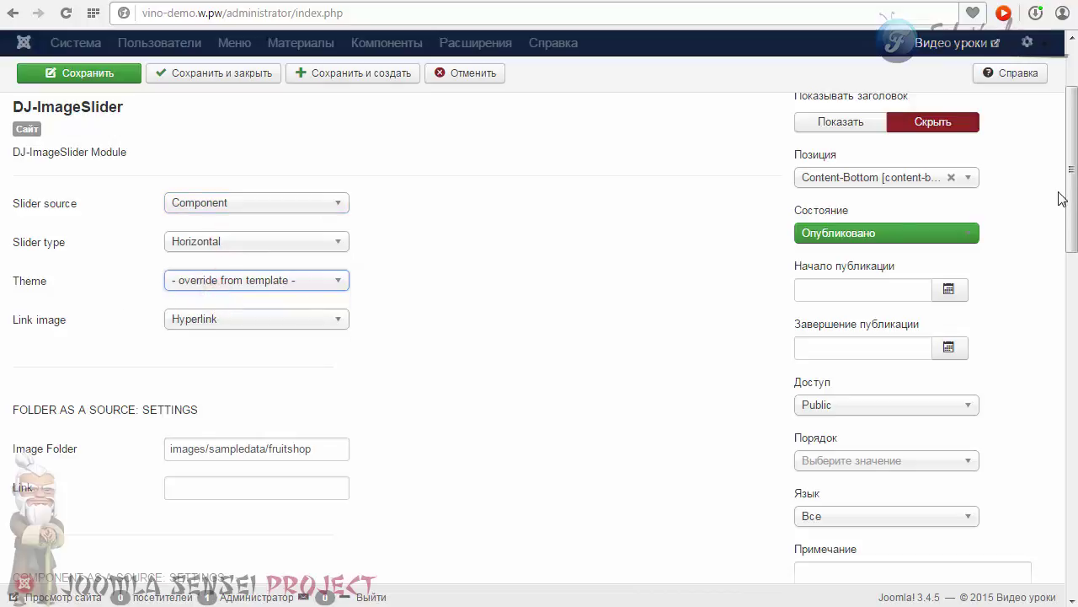
- Turn off Show Title and Link title in the component source settings
{"action": "left_click_drag", "start_coordinate": [1070, 169], "coordinate": [1075, 325]}
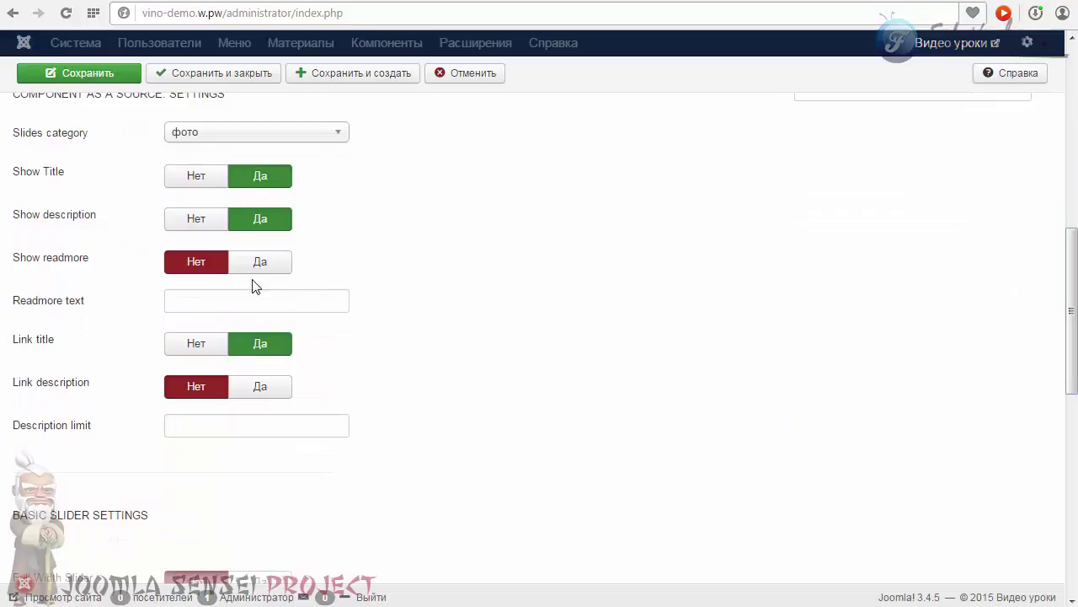
{"action": "left_click", "coordinate": [201, 181]}
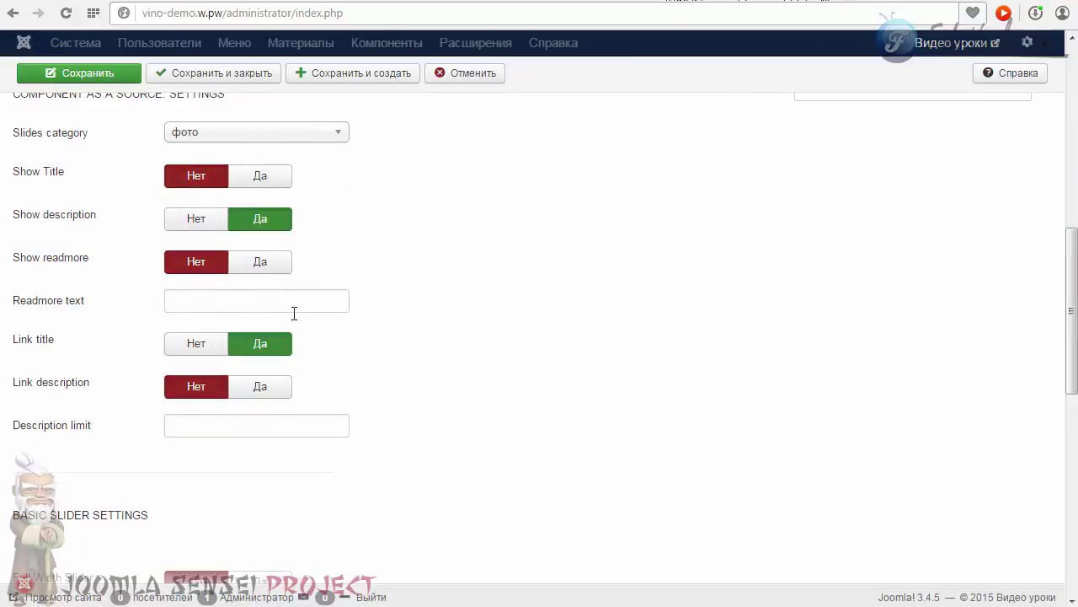
{"action": "left_click", "coordinate": [189, 350]}
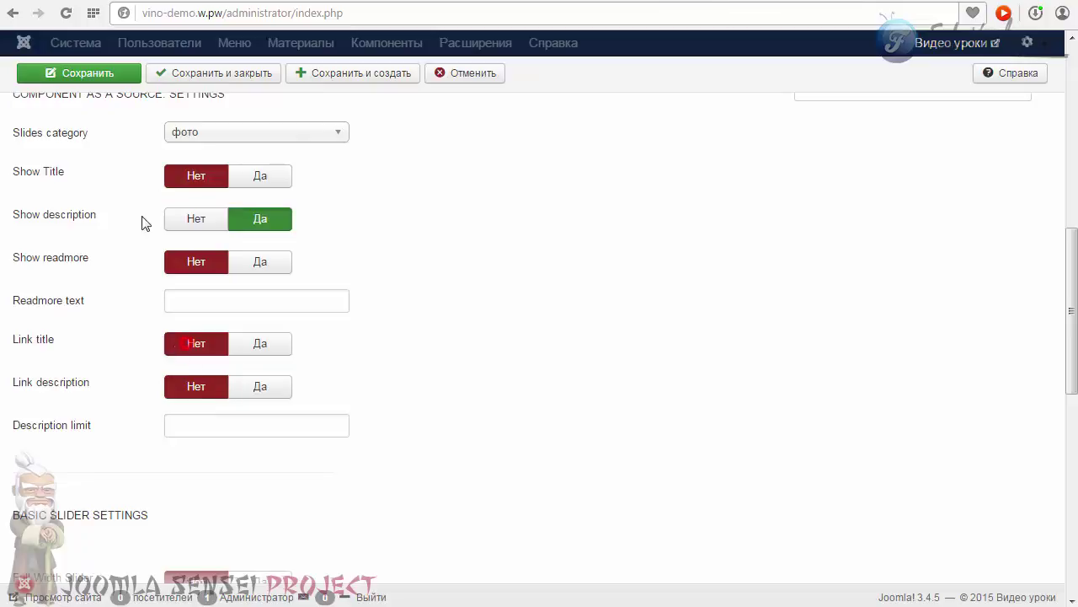
{"action": "left_click", "coordinate": [221, 132]}
{"action": "left_click", "coordinate": [221, 133]}
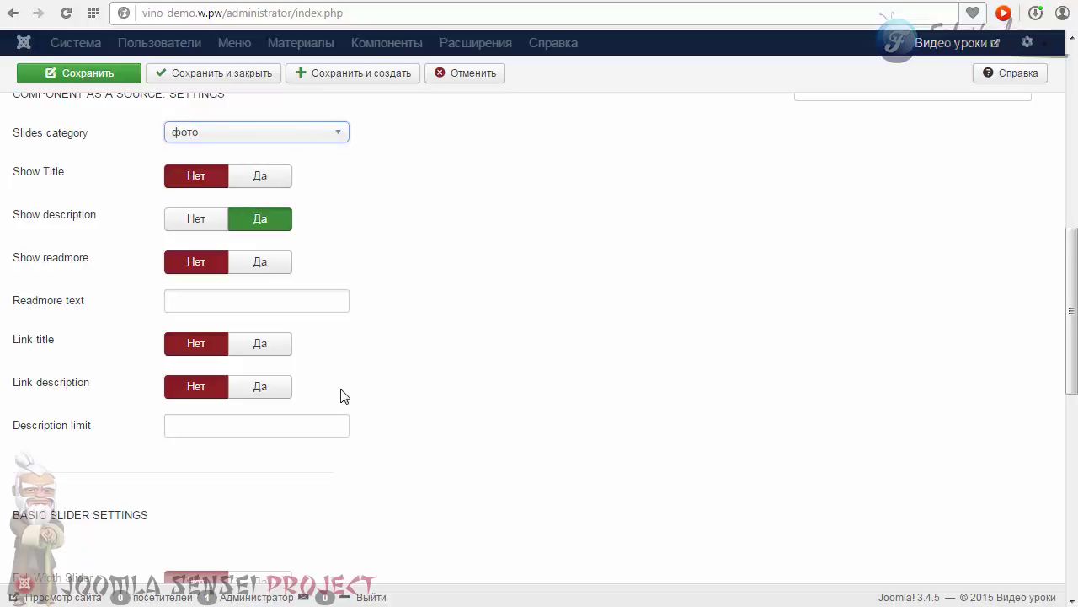
- Set the slide width to 311 and the slide height to 281 in the basic slider settings
{"action": "left_click_drag", "start_coordinate": [1073, 348], "coordinate": [1063, 477]}
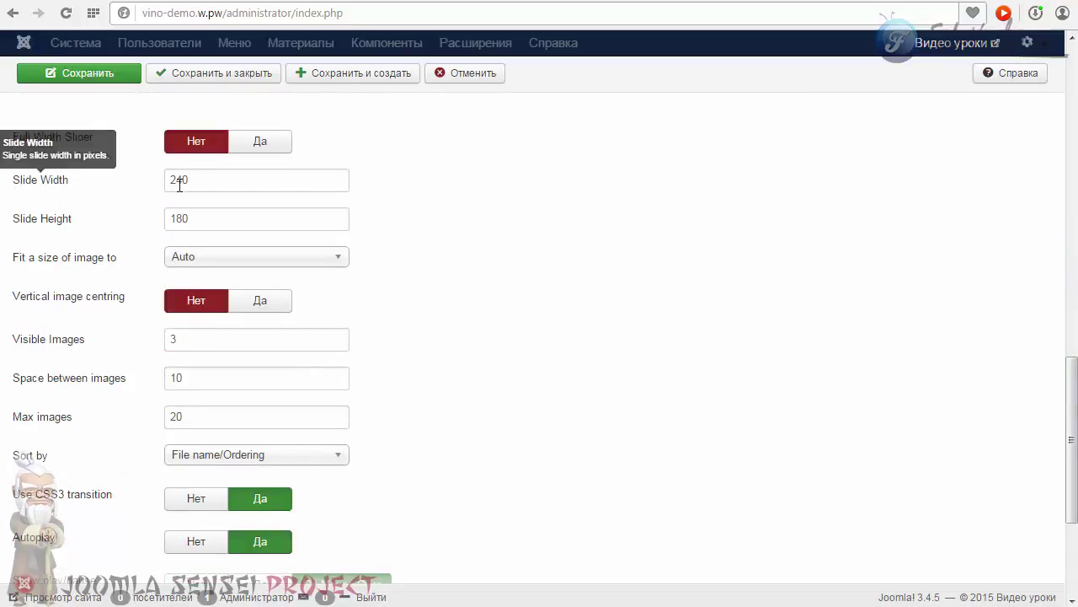
{"action": "double_click", "coordinate": [193, 178]}
{"action": "type", "text": "311"}
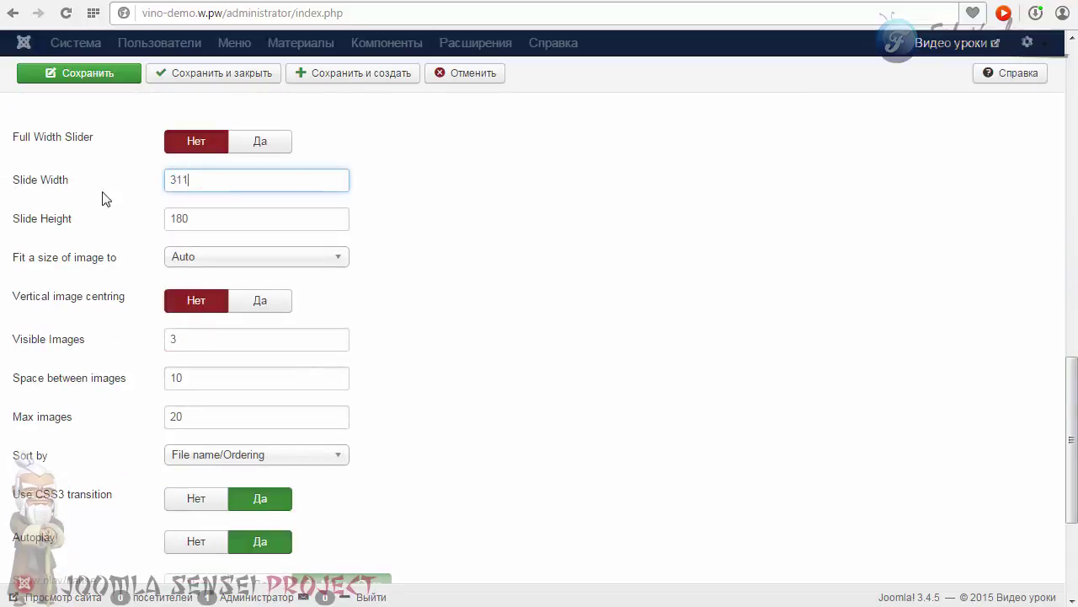
{"action": "double_click", "coordinate": [205, 218]}
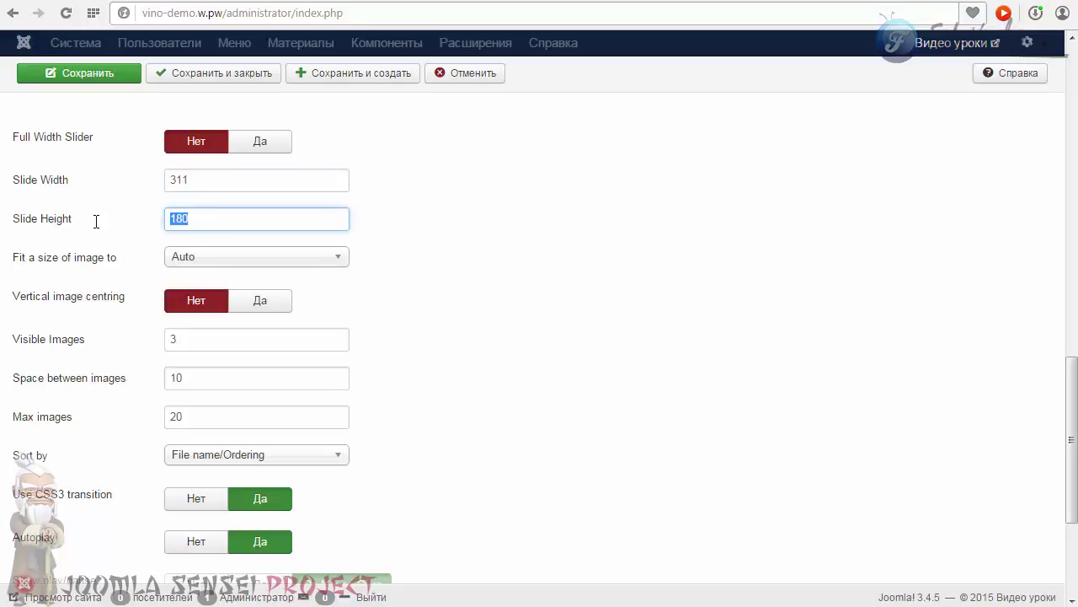
{"action": "type", "text": "281"}
- Set the number of visible images to 1 and the space between images to 0
{"action": "left_click", "coordinate": [90, 340]}
{"action": "double_click", "coordinate": [187, 377]}
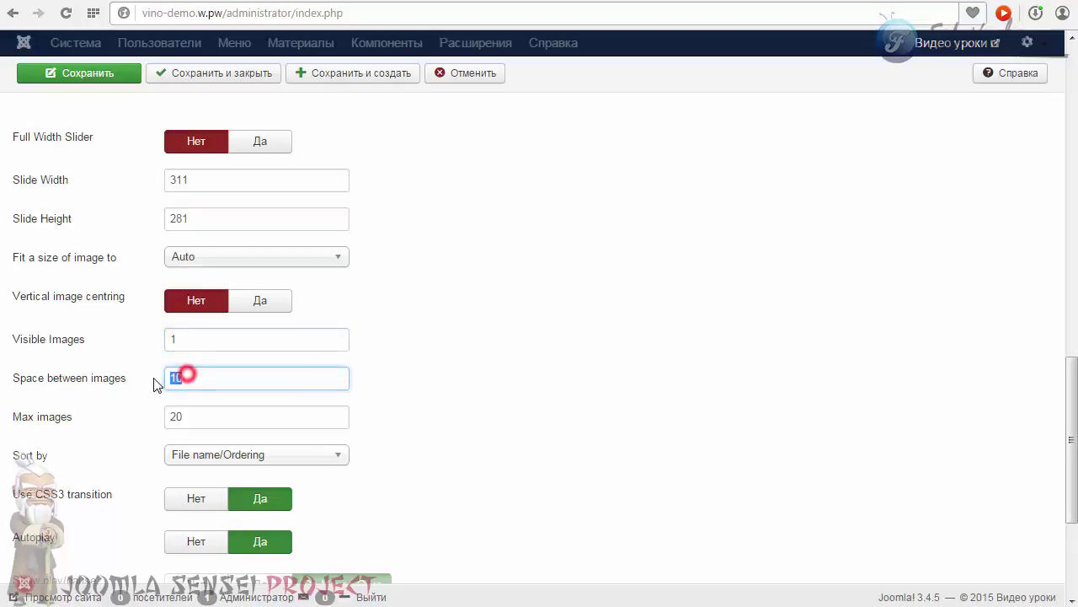
{"action": "type", "text": "0"}
{"action": "left_click_drag", "start_coordinate": [191, 426], "coordinate": [145, 417]}
{"action": "left_click", "coordinate": [445, 419]}
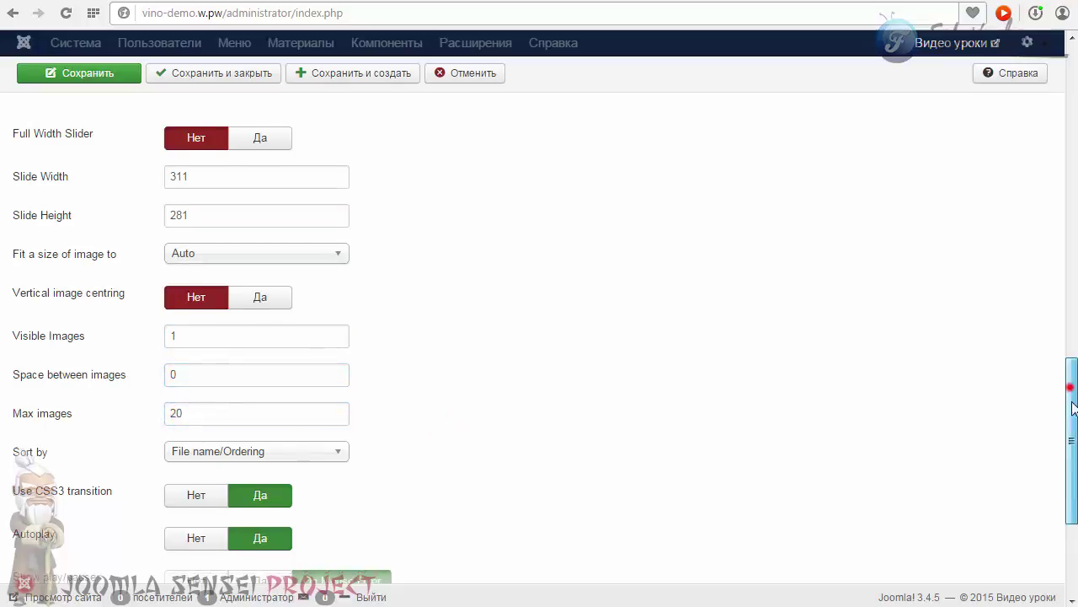
- Disable autoplay, the play/pause button and the next/prev buttons, enable the slide indicators, and save the module
{"action": "left_click_drag", "start_coordinate": [1072, 365], "coordinate": [1072, 436]}
{"action": "left_click", "coordinate": [202, 305]}
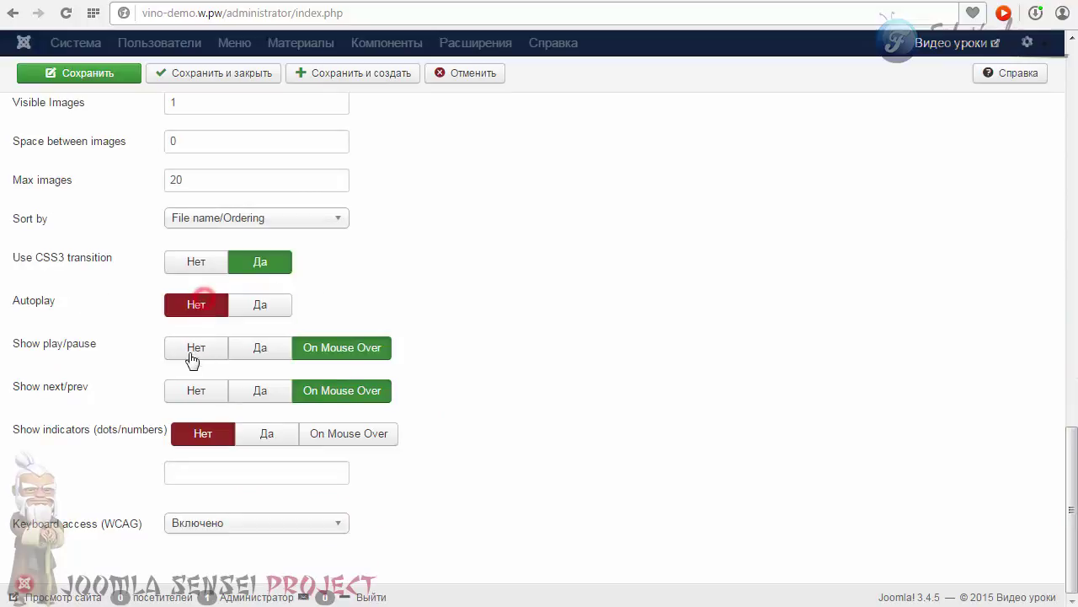
{"action": "left_click", "coordinate": [196, 347]}
{"action": "left_click", "coordinate": [195, 390]}
{"action": "left_click", "coordinate": [264, 433]}
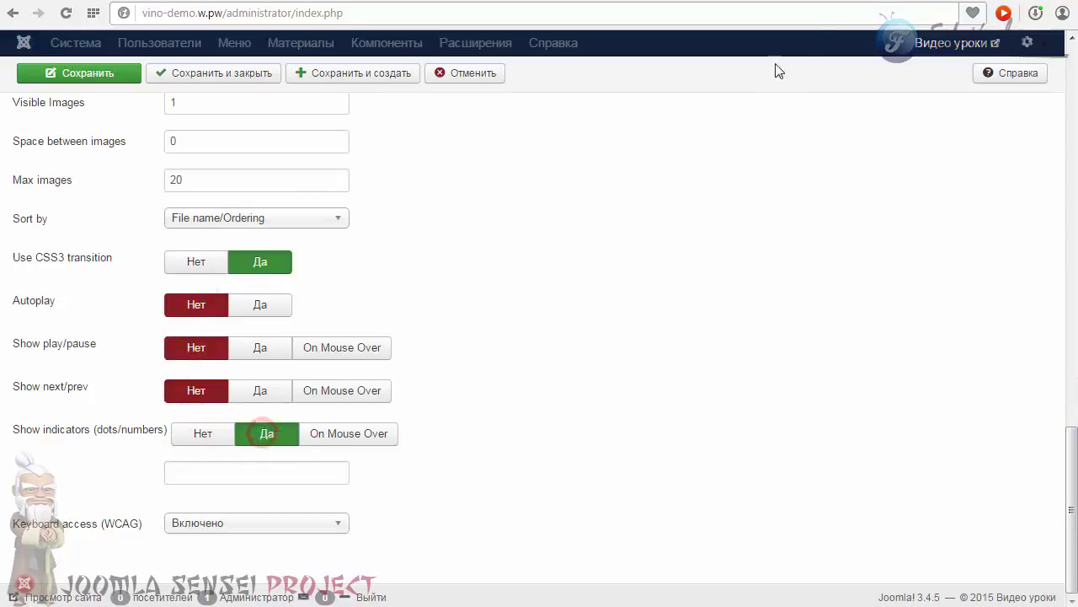
{"action": "left_click", "coordinate": [88, 73]}
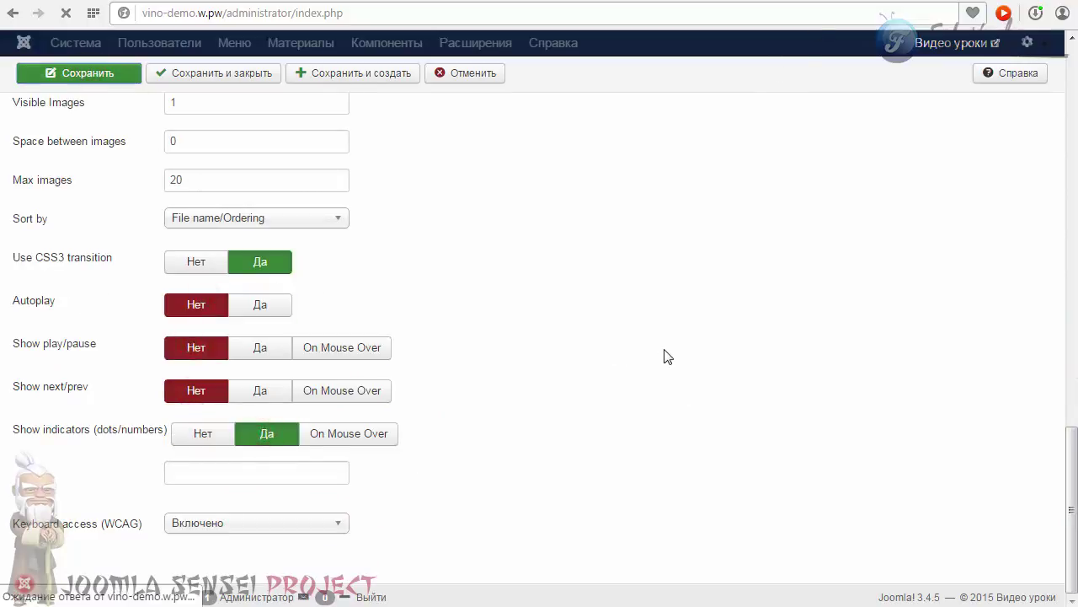
- Assign the module only to selected pages, clearing the Main Menu selection and ticking only Главная
{"action": "left_click", "coordinate": [118, 263]}
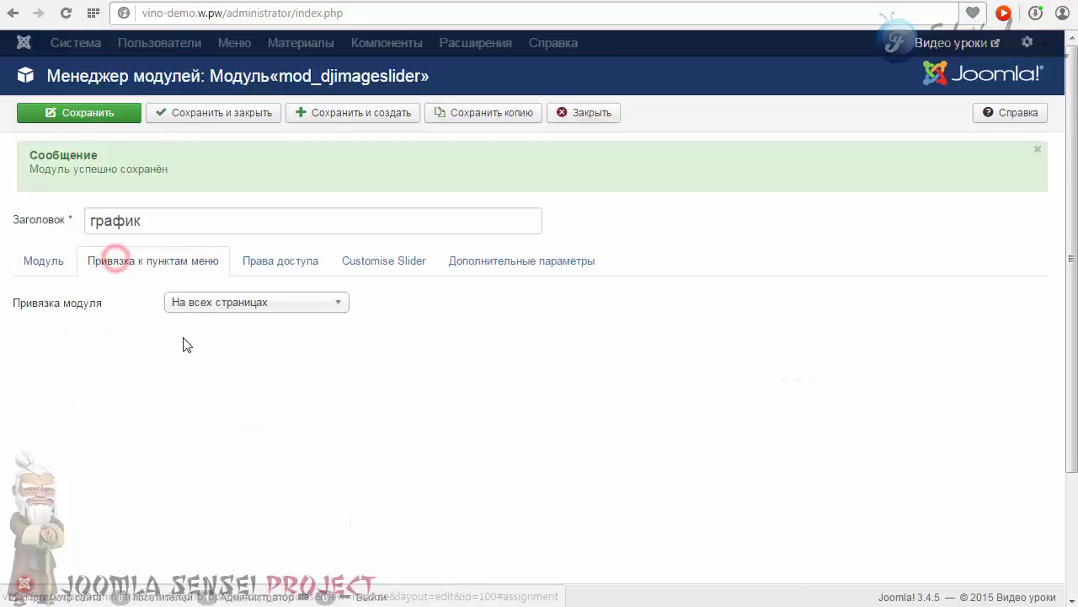
{"action": "left_click", "coordinate": [197, 302]}
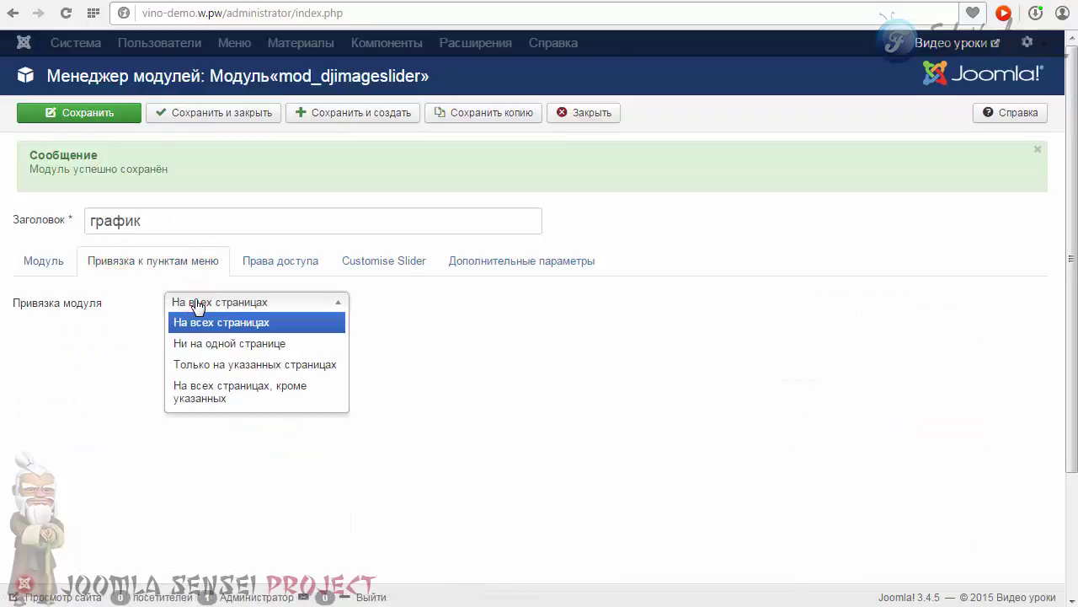
{"action": "left_click", "coordinate": [210, 363]}
{"action": "left_click", "coordinate": [296, 390]}
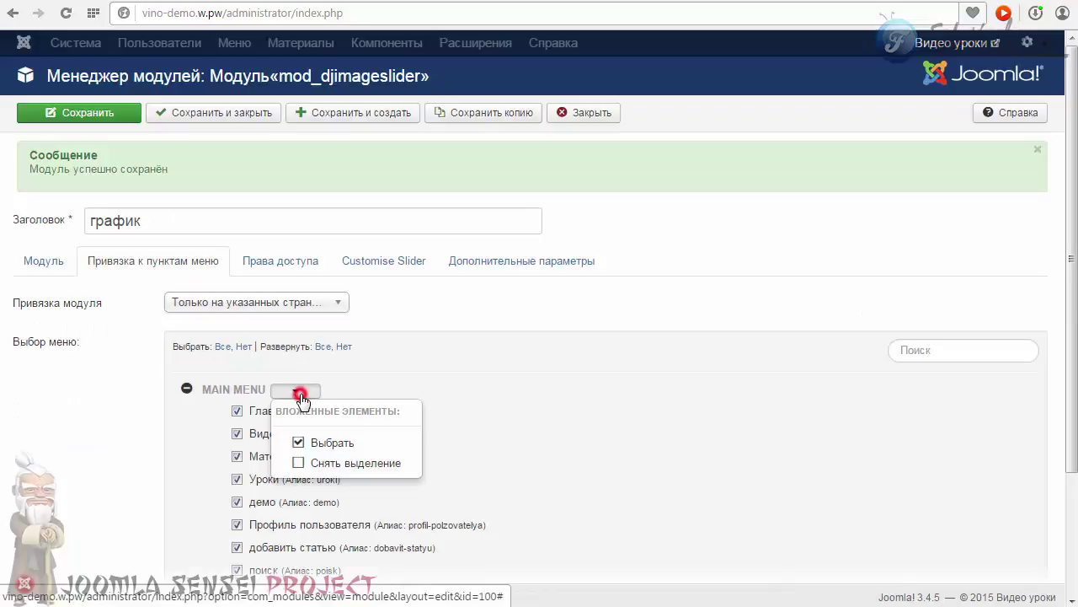
{"action": "left_click", "coordinate": [286, 462]}
{"action": "left_click", "coordinate": [237, 412]}
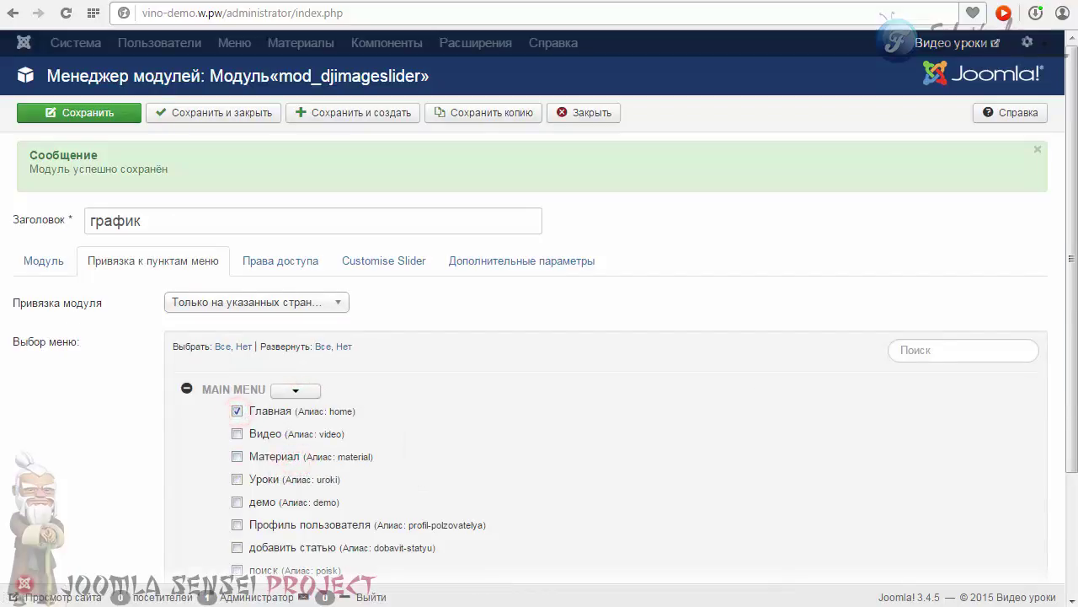
{"action": "left_click_drag", "start_coordinate": [1069, 404], "coordinate": [1069, 539]}
{"action": "left_click", "coordinate": [237, 477]}
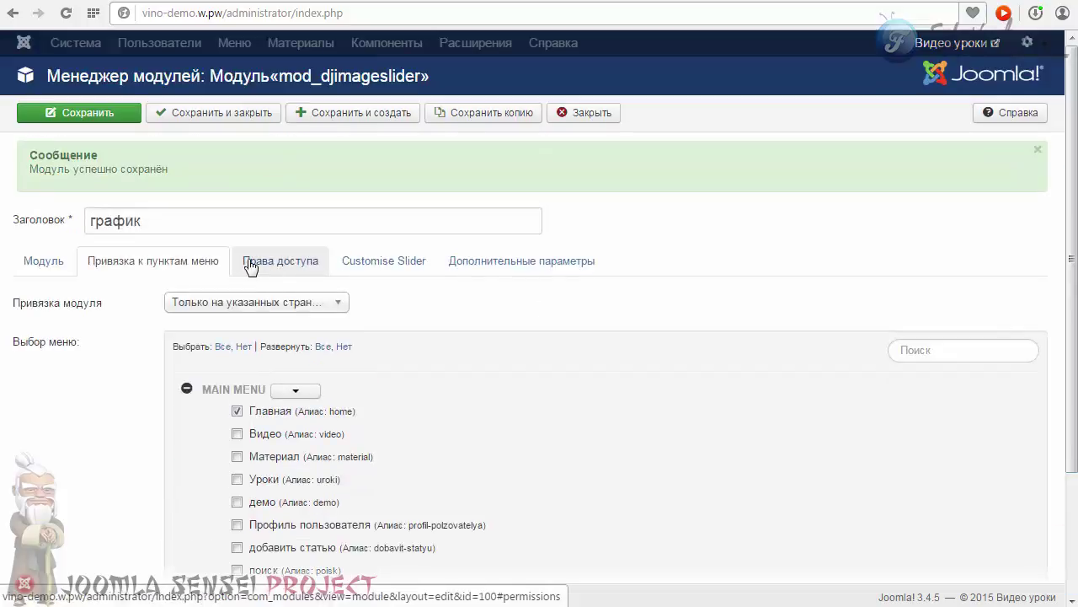
- Set the navigation bar vertical position to 30 in the module's slider customisation settings
{"action": "left_click", "coordinate": [252, 262]}
{"action": "left_click", "coordinate": [386, 262]}
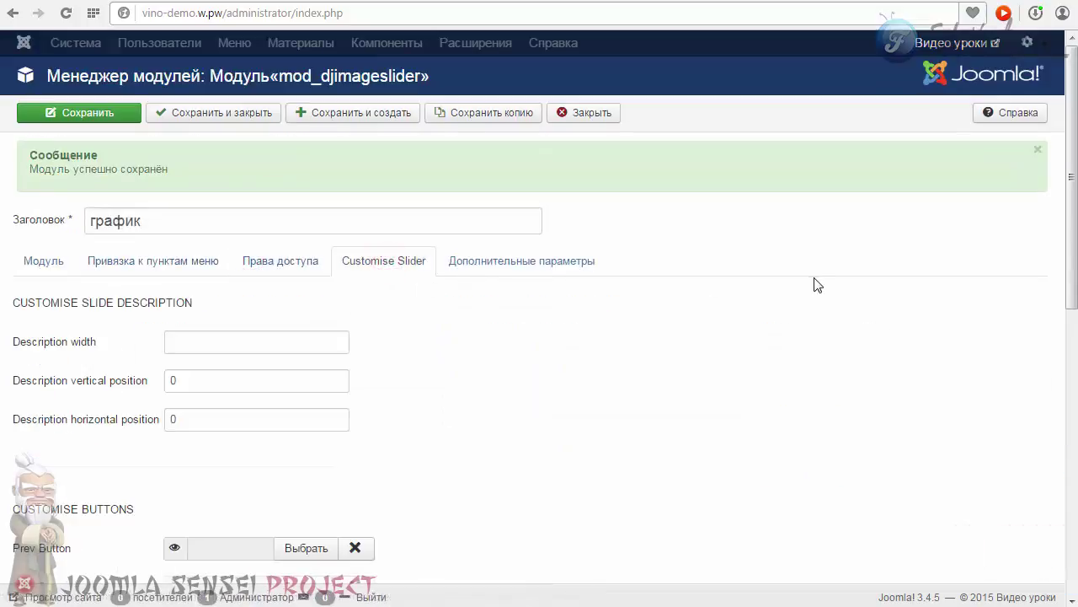
{"action": "scroll", "coordinate": [1074, 267], "scroll_direction": "down", "scroll_amount": 2}
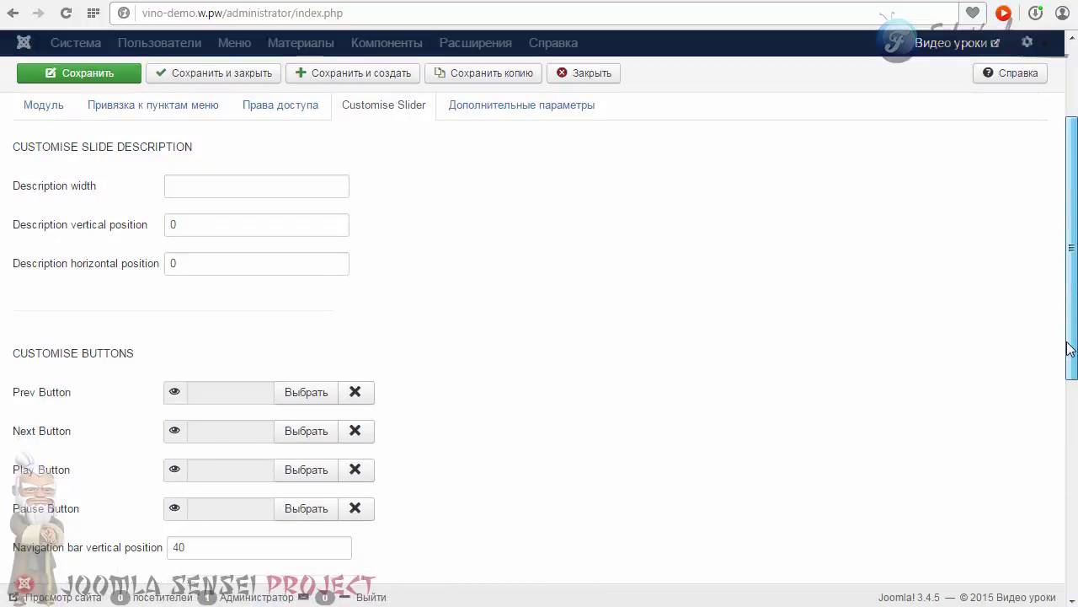
{"action": "scroll", "coordinate": [1071, 354], "scroll_direction": "down", "scroll_amount": 5}
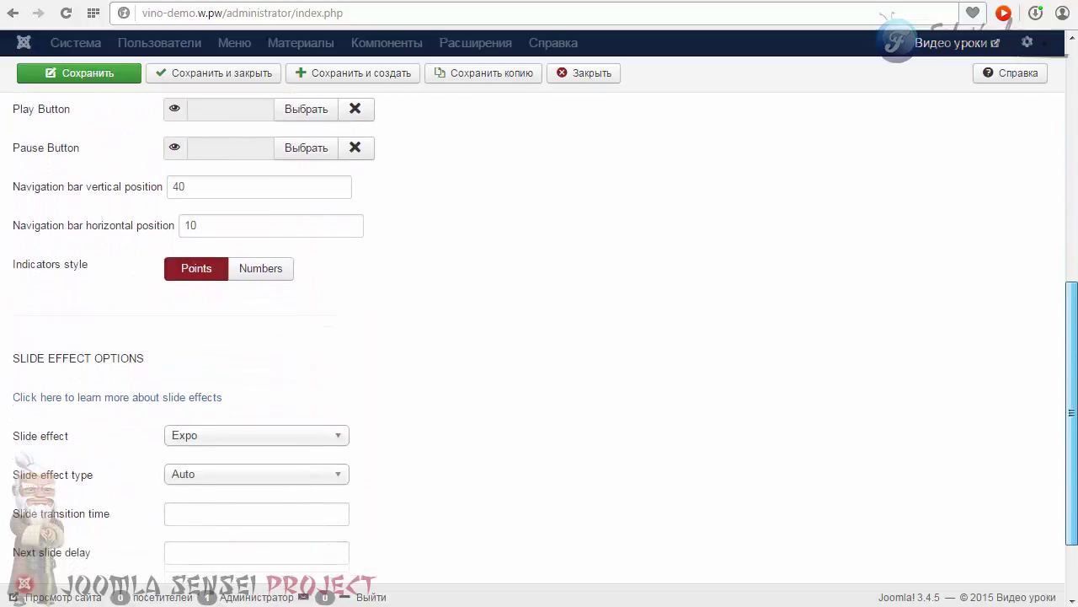
{"action": "double_click", "coordinate": [177, 162]}
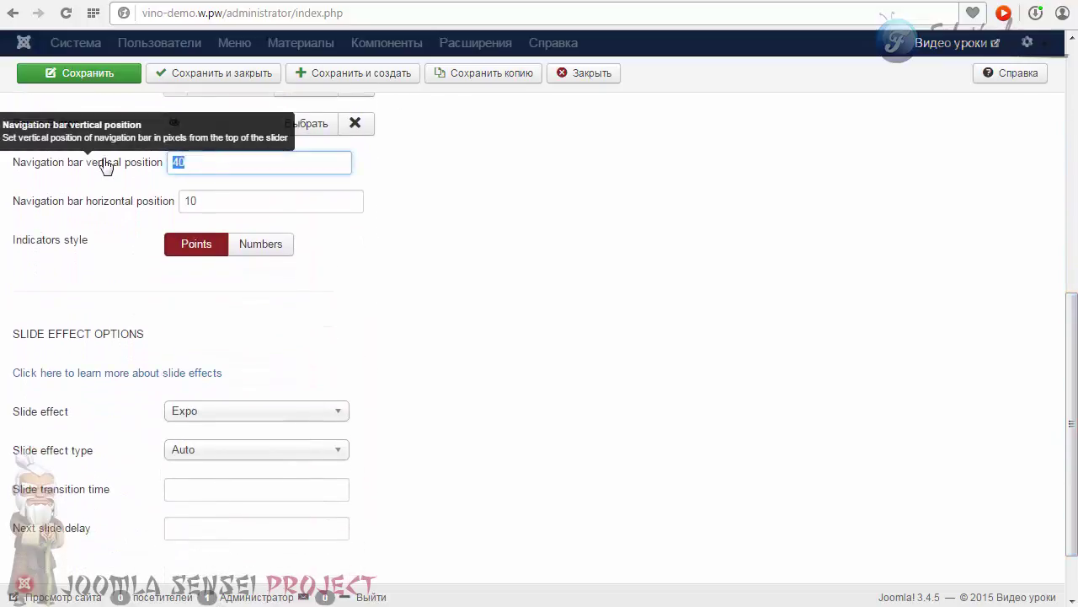
{"action": "type", "text": "30"}
{"action": "left_click", "coordinate": [453, 198]}
- Set the navigation bar horizontal position to 5, then save and close the module
{"action": "left_click", "coordinate": [200, 201]}
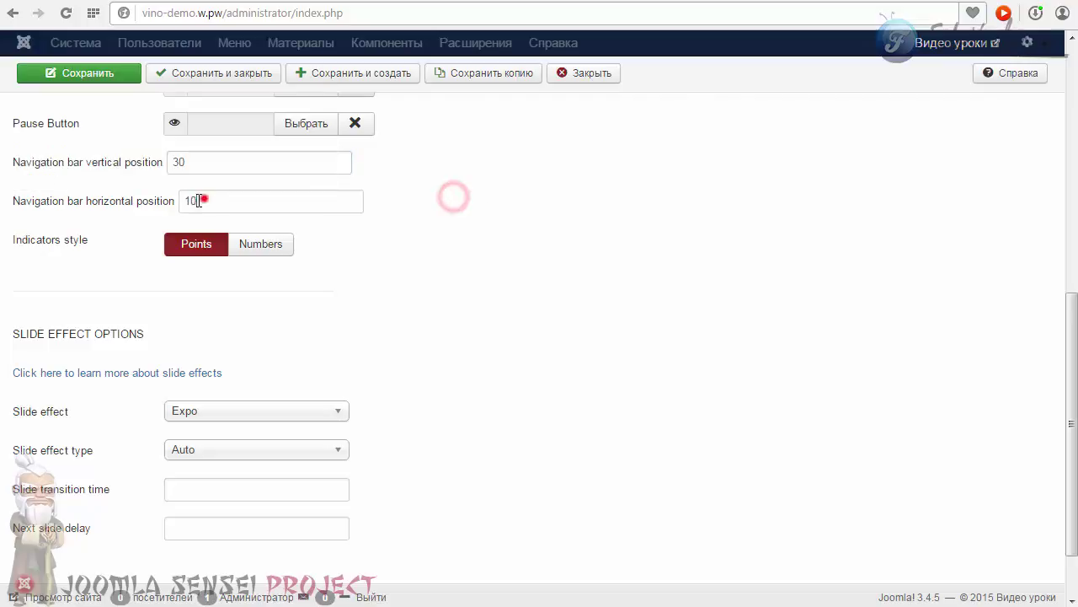
{"action": "double_click", "coordinate": [198, 201]}
{"action": "type", "text": "5"}
{"action": "scroll", "coordinate": [449, 293], "scroll_direction": "down", "scroll_amount": 1}
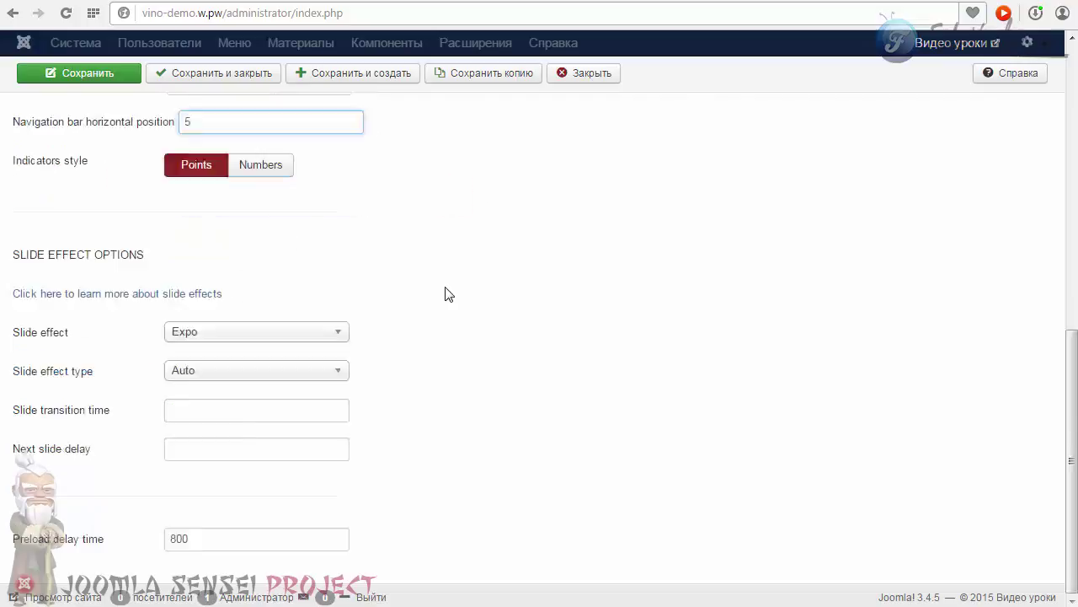
{"action": "scroll", "coordinate": [449, 293], "scroll_direction": "up", "scroll_amount": 7}
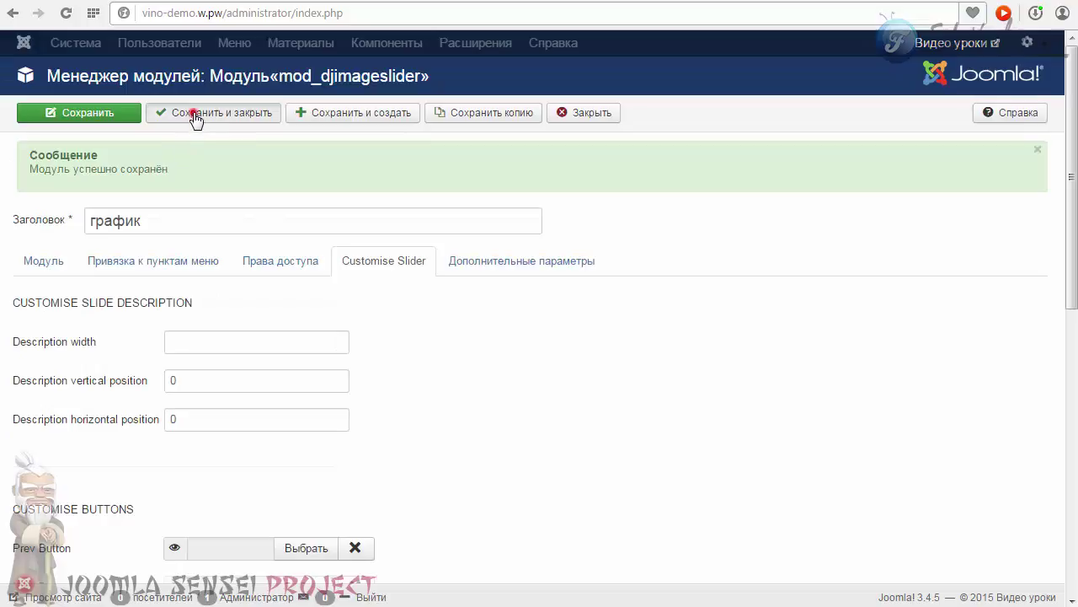
{"action": "left_click", "coordinate": [195, 118]}
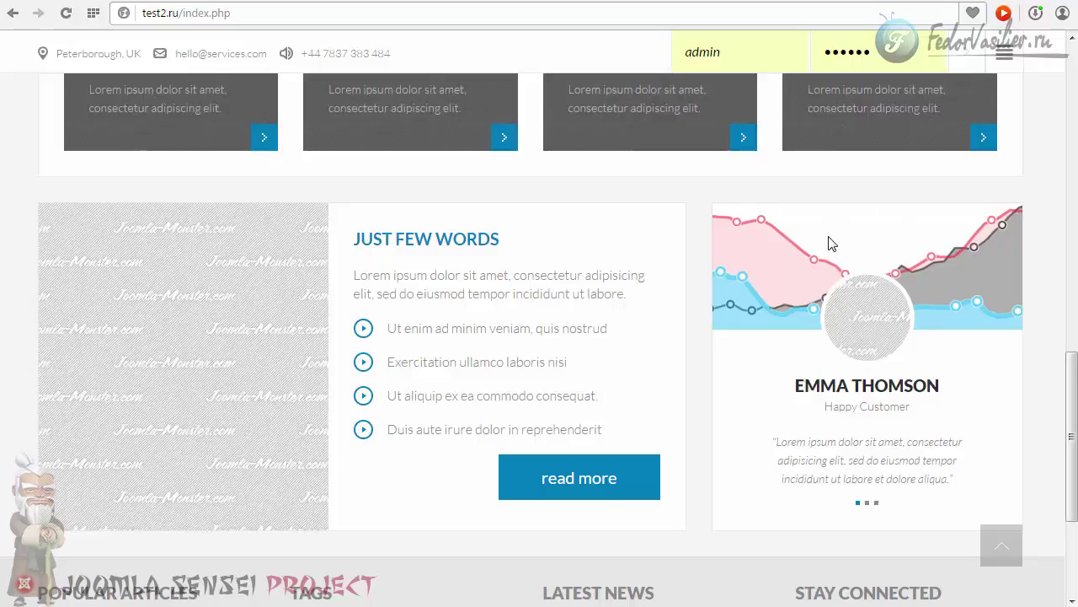
- Page through the testimonial slides on the demo site's home page using the slide indicators
{"action": "left_click", "coordinate": [867, 503]}
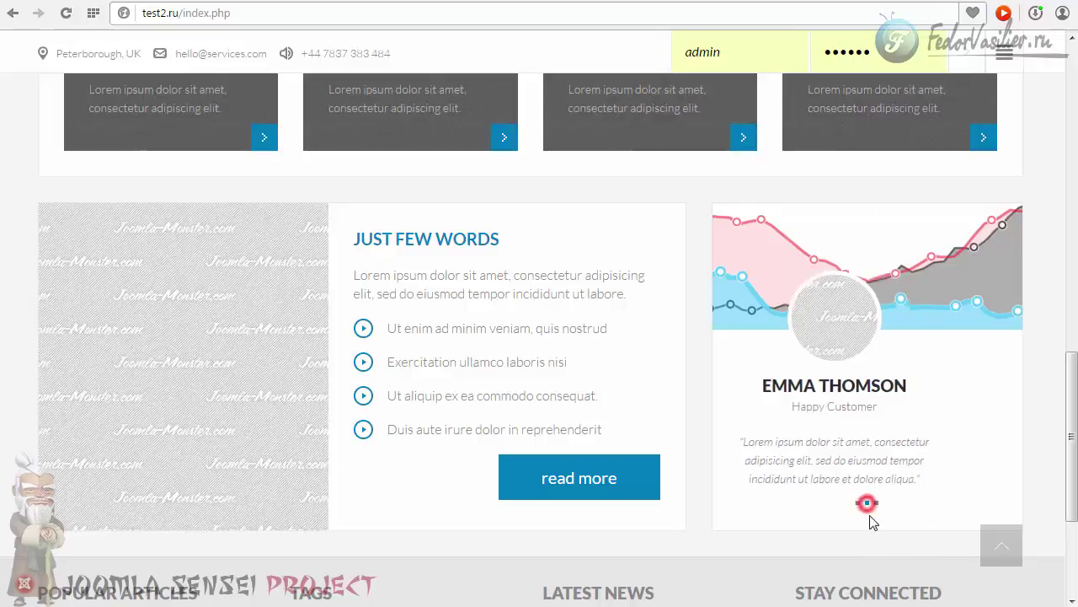
{"action": "left_click", "coordinate": [876, 503]}
{"action": "left_click", "coordinate": [859, 503]}
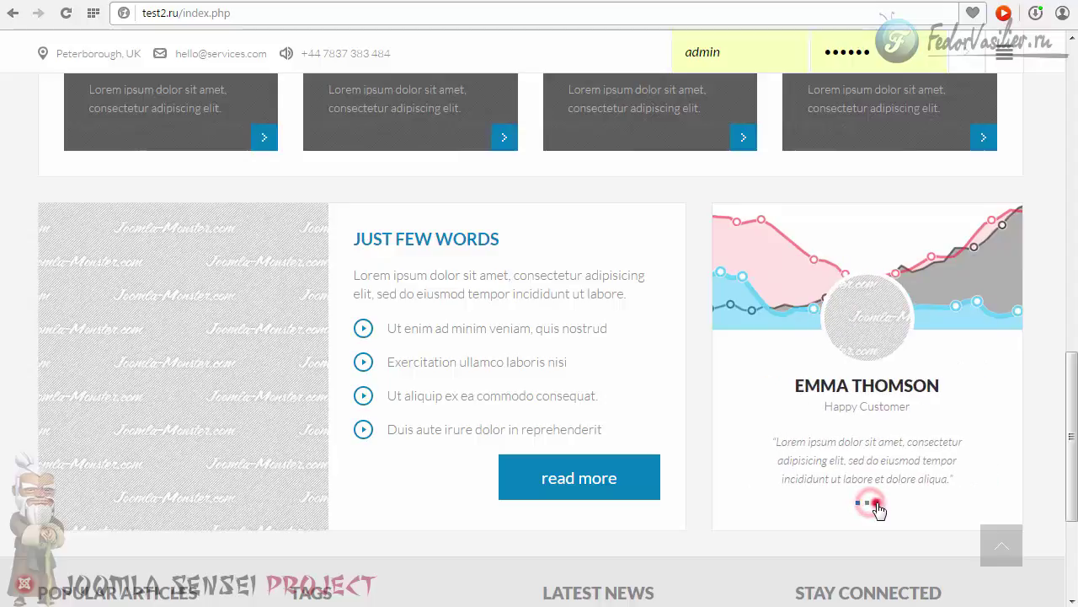
{"action": "left_click", "coordinate": [858, 503]}
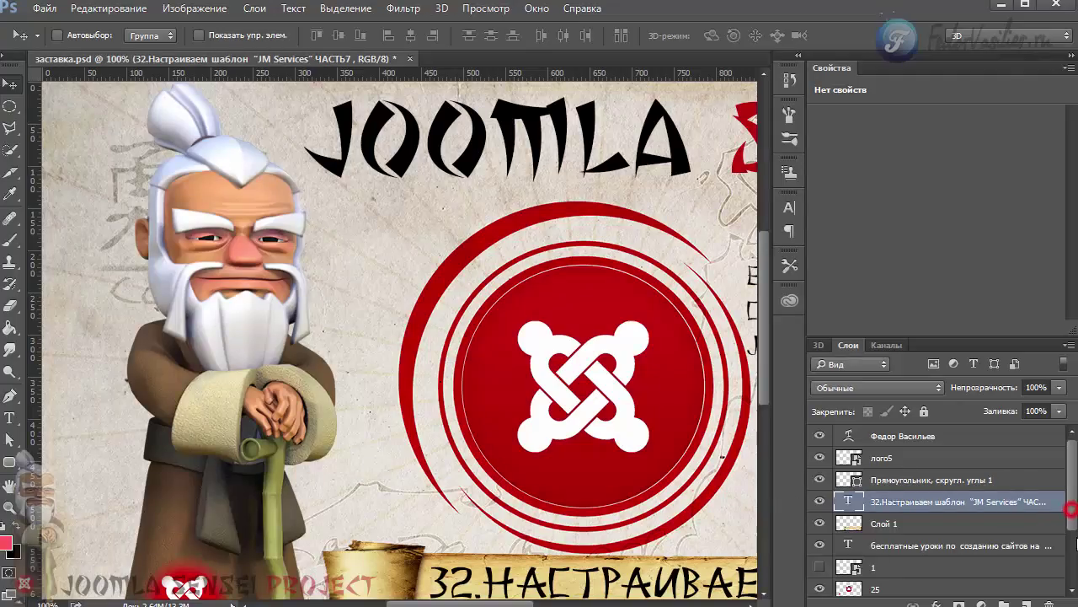
- In Photoshop, select the Sensei layer in заставка.psd and make a circular selection of about 275 px around the character's head
{"action": "left_click", "coordinate": [1074, 529]}
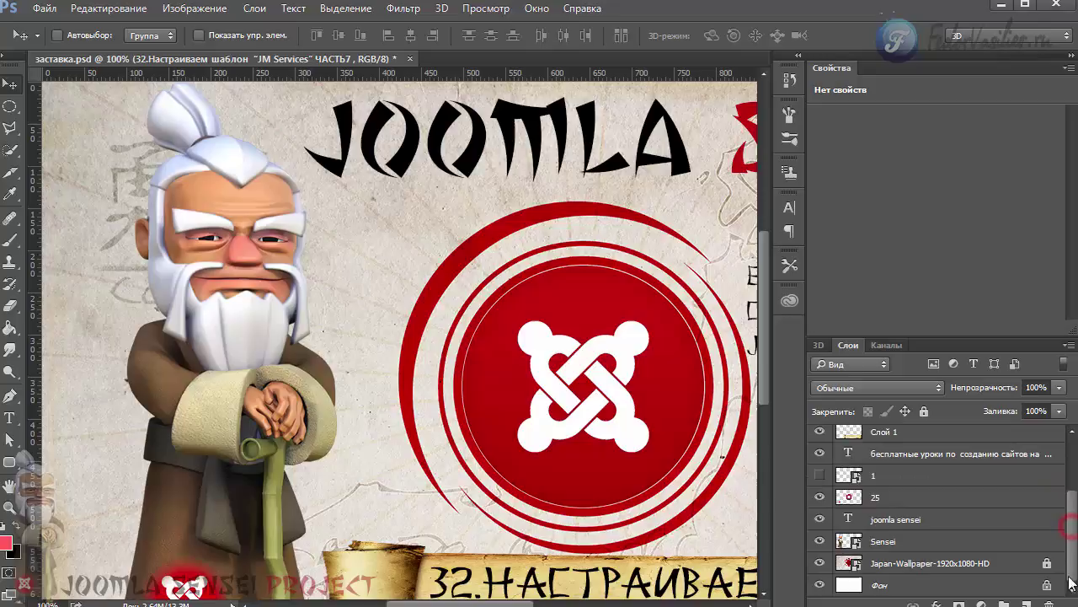
{"action": "left_click", "coordinate": [899, 542]}
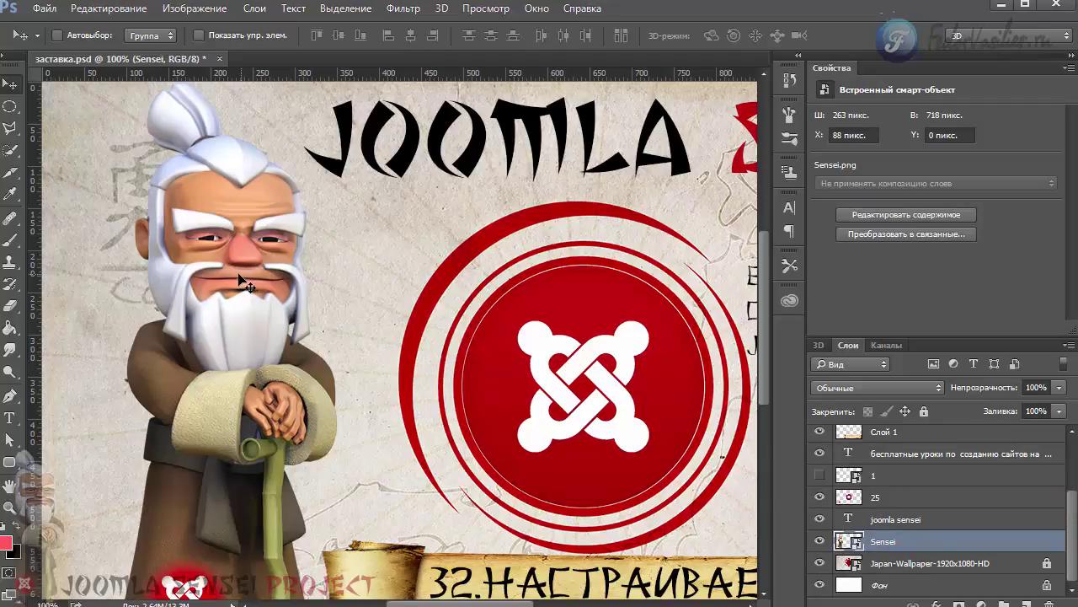
{"action": "left_click", "coordinate": [9, 106]}
{"action": "left_click", "coordinate": [18, 119]}
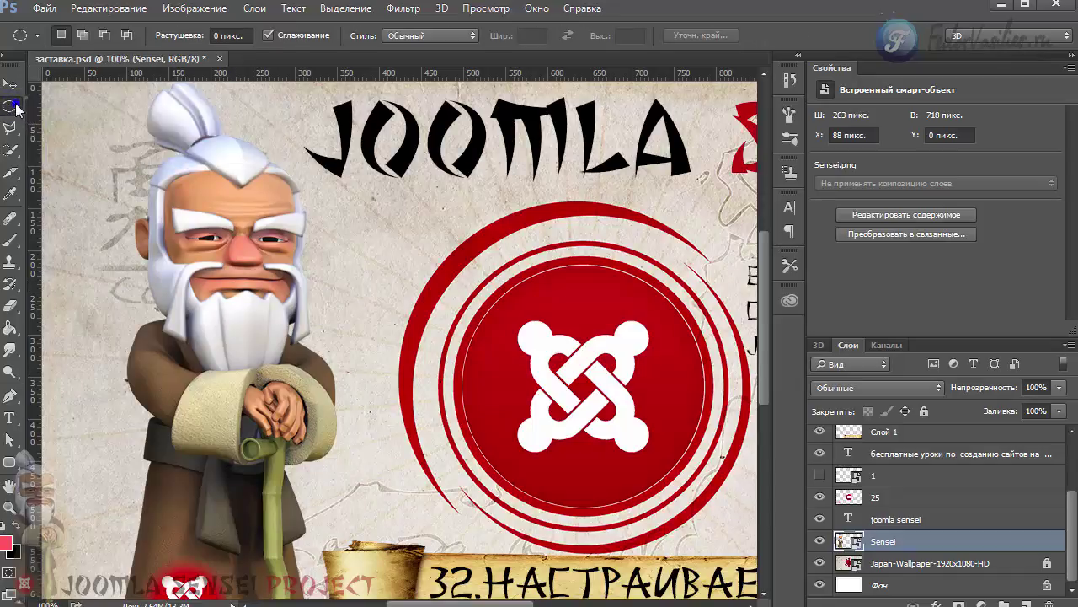
{"action": "left_click", "coordinate": [8, 112]}
{"action": "left_click", "coordinate": [49, 122]}
{"action": "left_click_drag", "start_coordinate": [12, 104], "coordinate": [51, 124]}
{"action": "left_click_drag", "start_coordinate": [115, 129], "coordinate": [346, 389]}
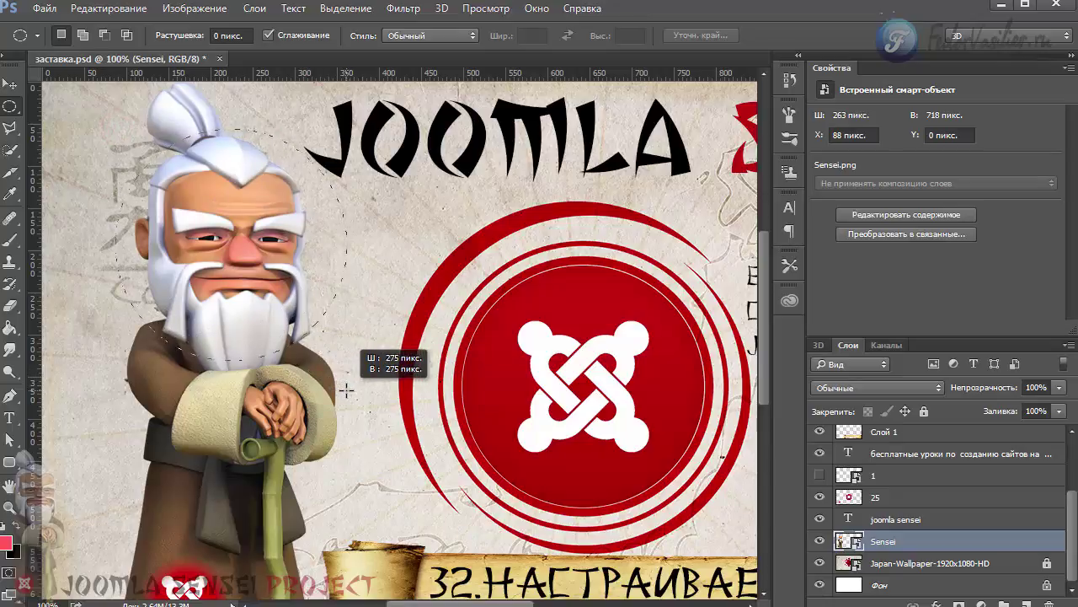
{"action": "left_click_drag", "start_coordinate": [346, 390], "coordinate": [346, 389]}
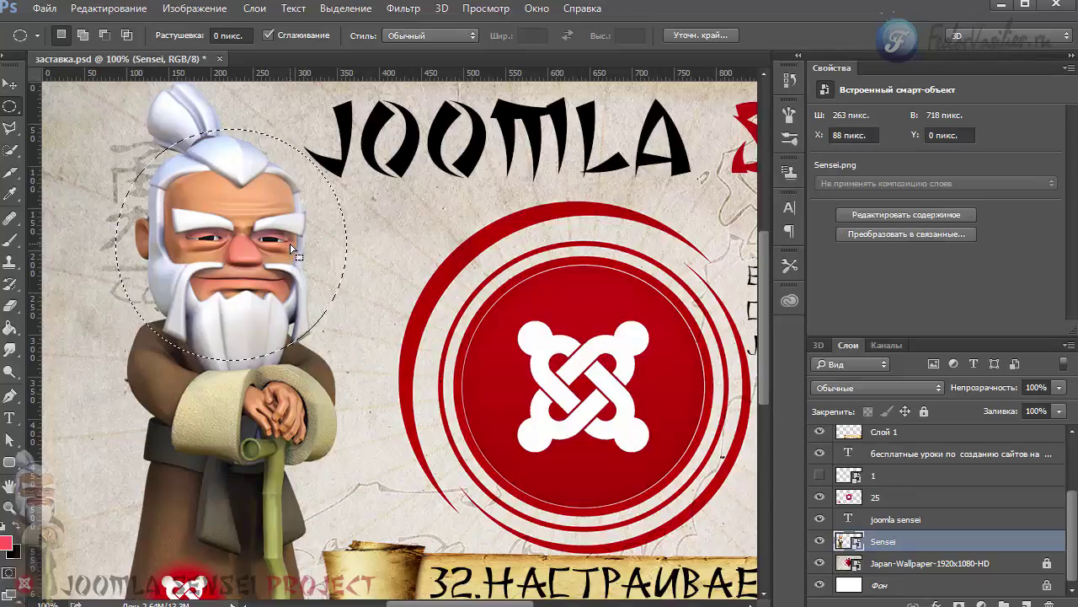
{"action": "left_click_drag", "start_coordinate": [291, 247], "coordinate": [264, 245]}
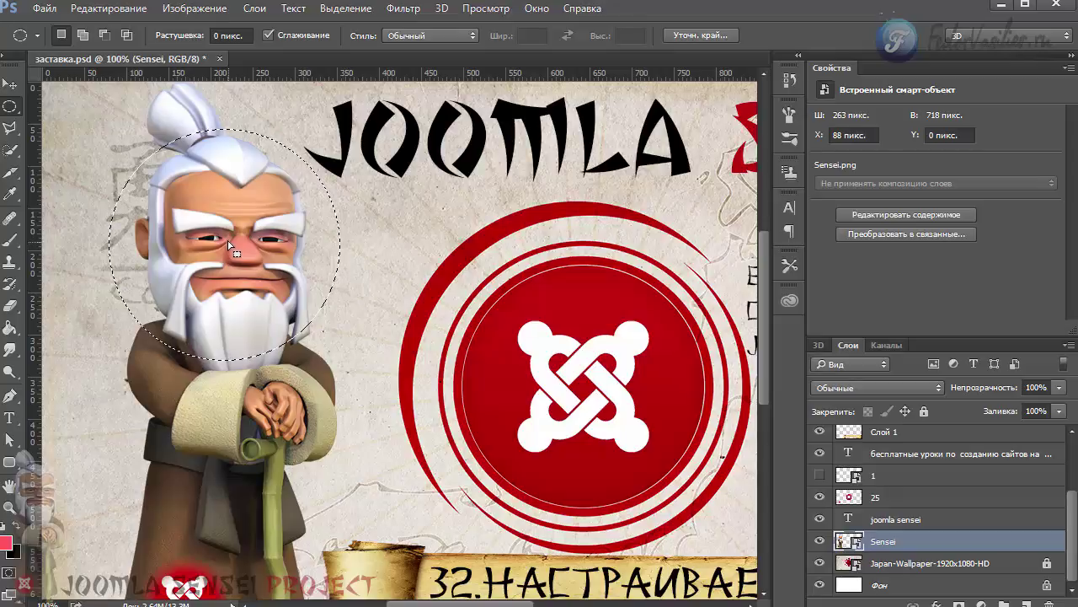
- Copy the selected head to a new layer and hide the Sensei and Japan-Wallpaper-1920x1080-HD layers, keeping Фон visible
{"action": "right_click", "coordinate": [214, 197]}
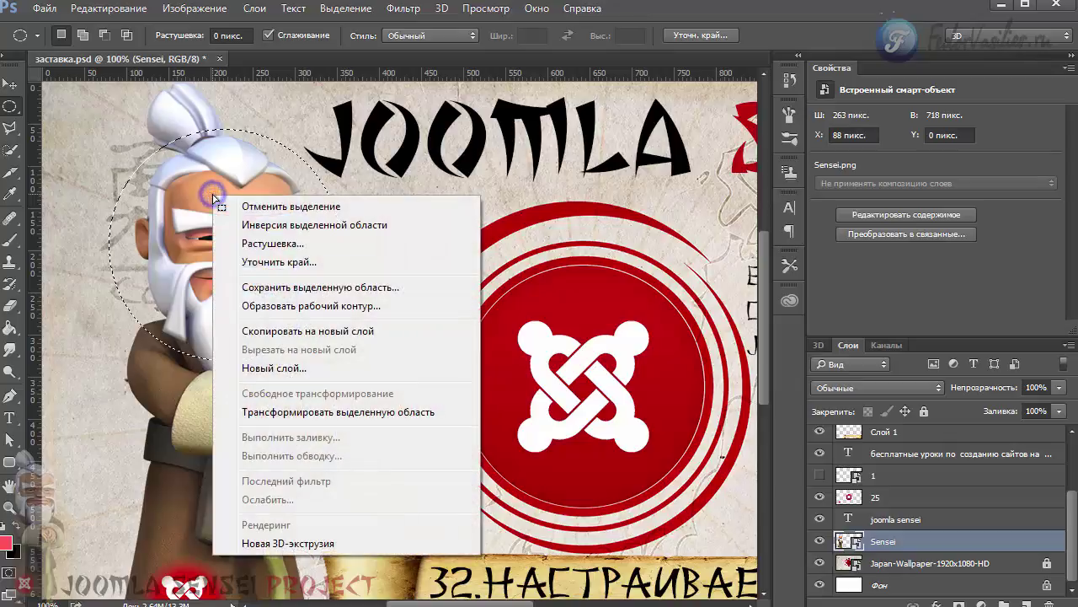
{"action": "left_click", "coordinate": [315, 333]}
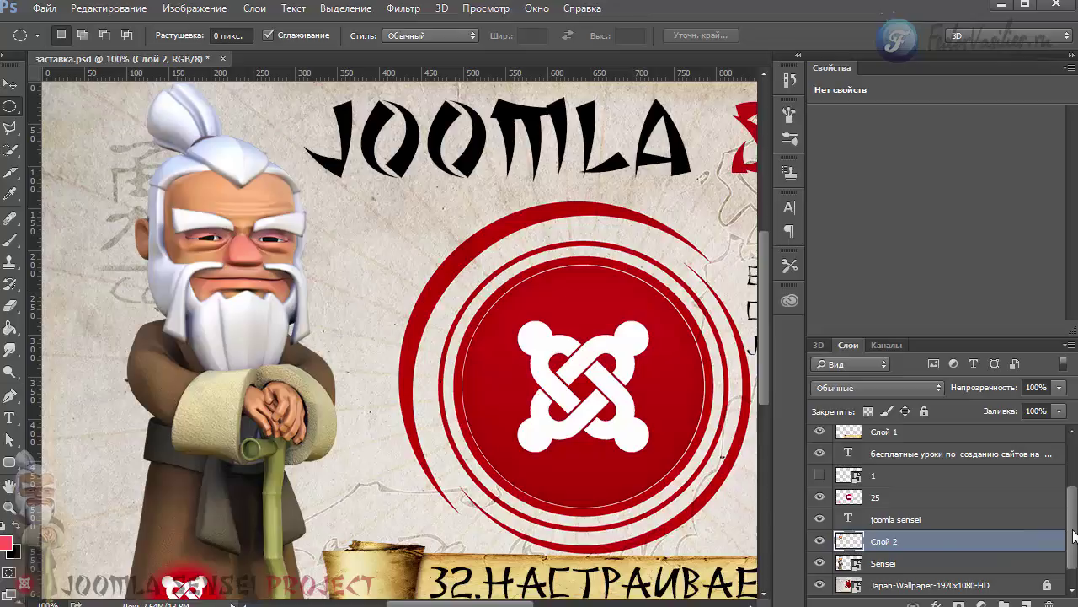
{"action": "left_click", "coordinate": [822, 562]}
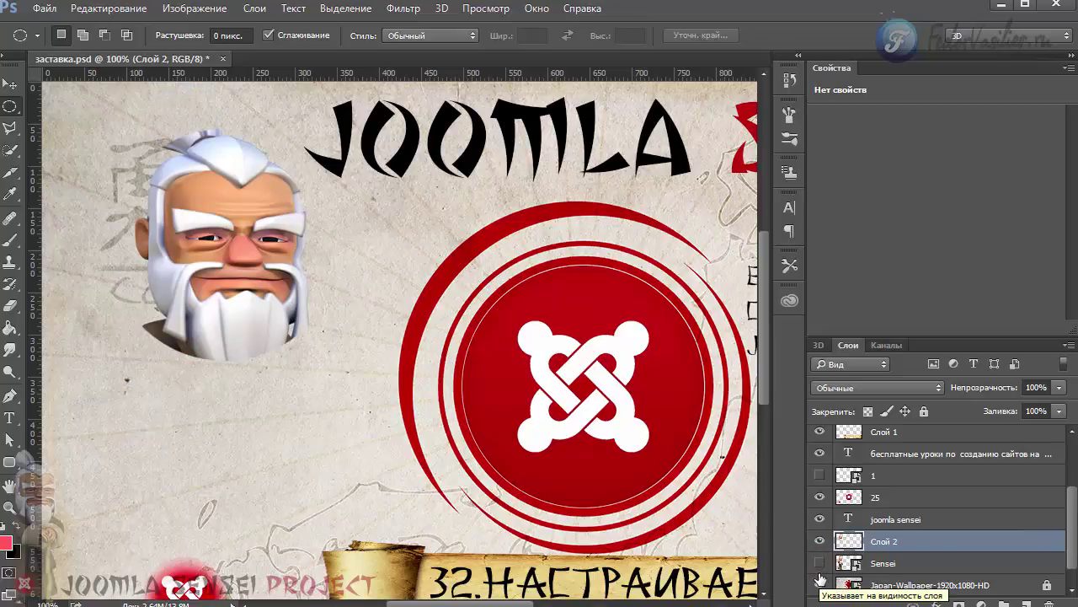
{"action": "left_click", "coordinate": [820, 583]}
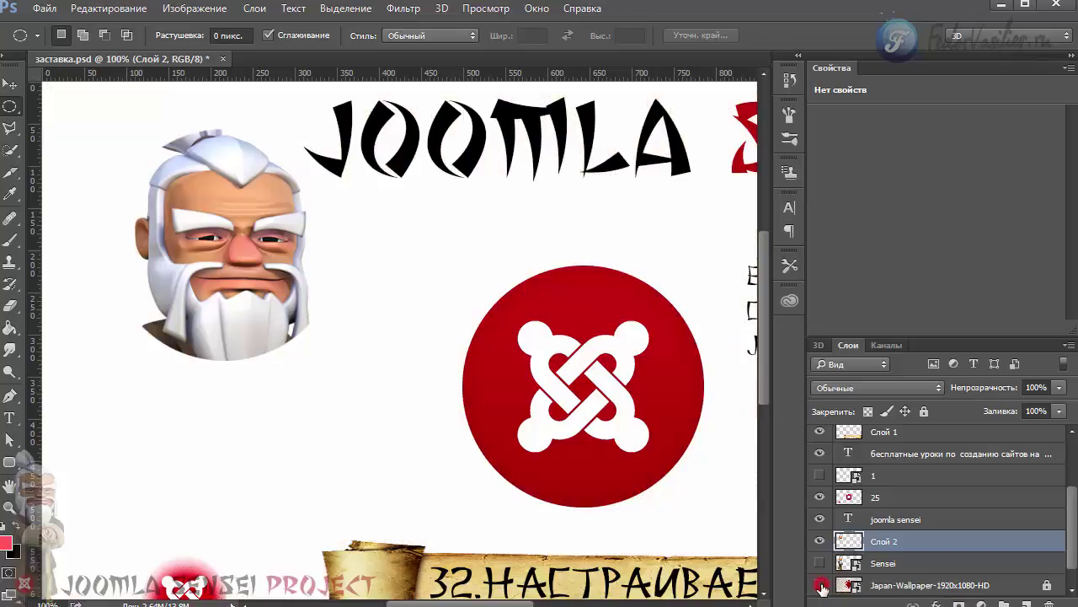
{"action": "scroll", "coordinate": [840, 576], "scroll_direction": "down", "scroll_amount": 1}
{"action": "left_click", "coordinate": [819, 584]}
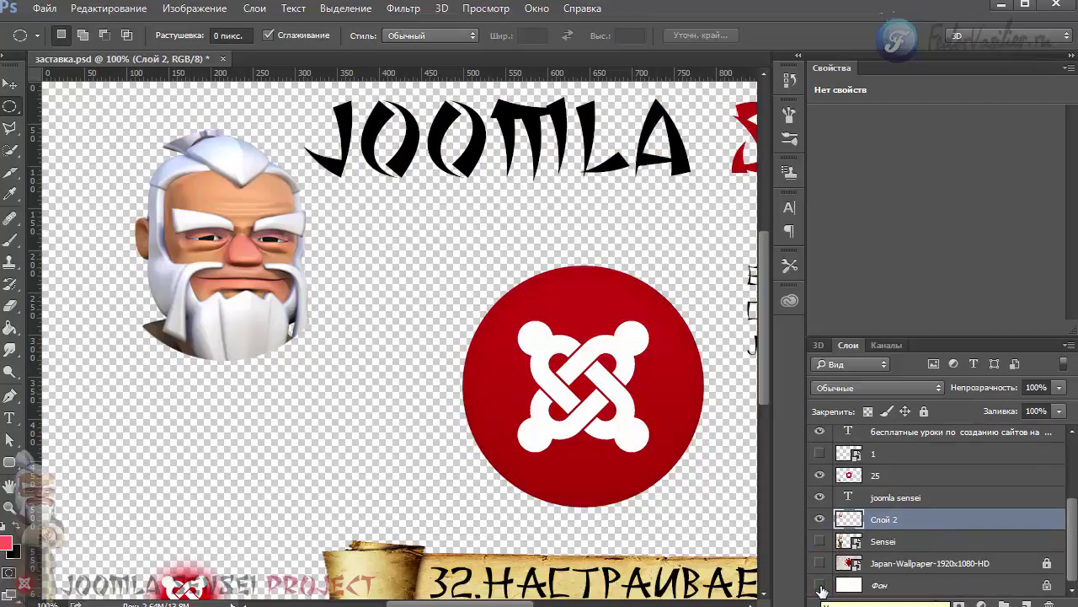
{"action": "left_click", "coordinate": [821, 585]}
{"action": "left_click", "coordinate": [1069, 559]}
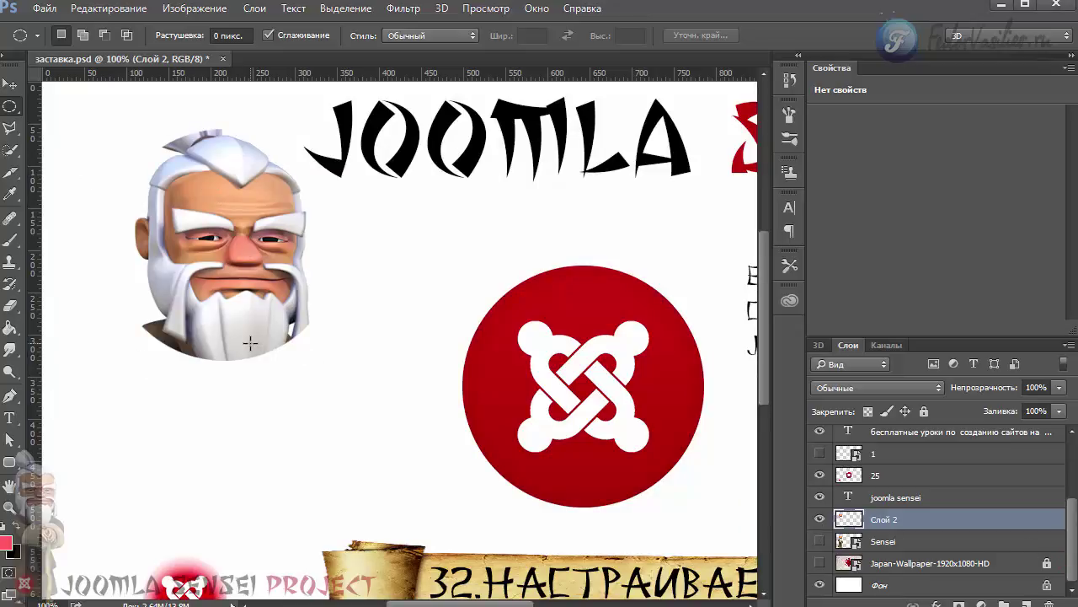
- Select only the layers Слой 2 and Фон and merge them
{"action": "left_click", "coordinate": [884, 590], "text": "shift"}
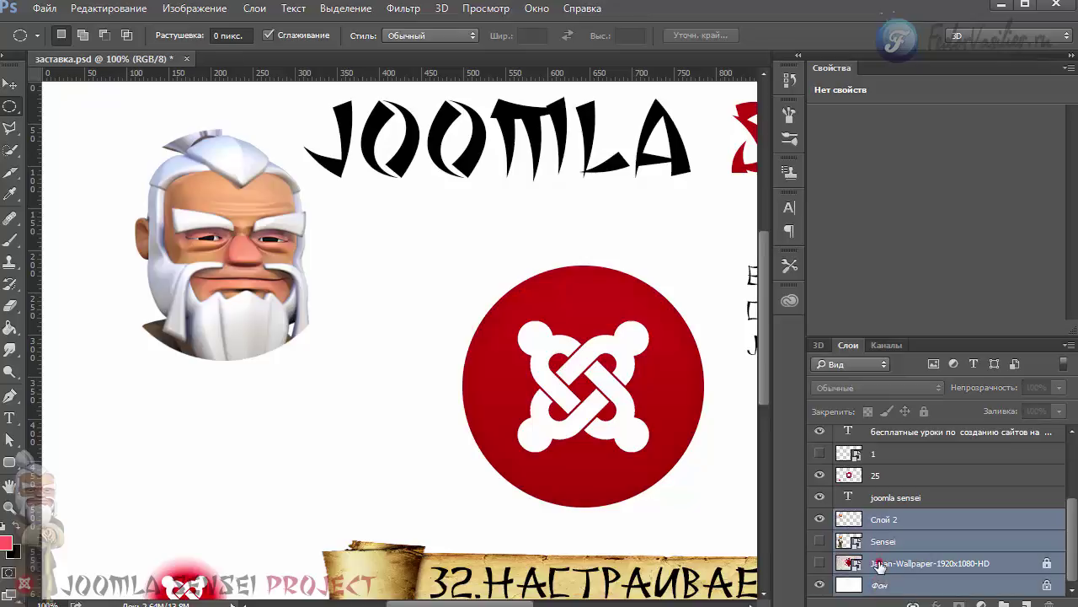
{"action": "left_click", "coordinate": [876, 563], "text": "ctrl"}
{"action": "left_click", "coordinate": [878, 543], "text": "ctrl"}
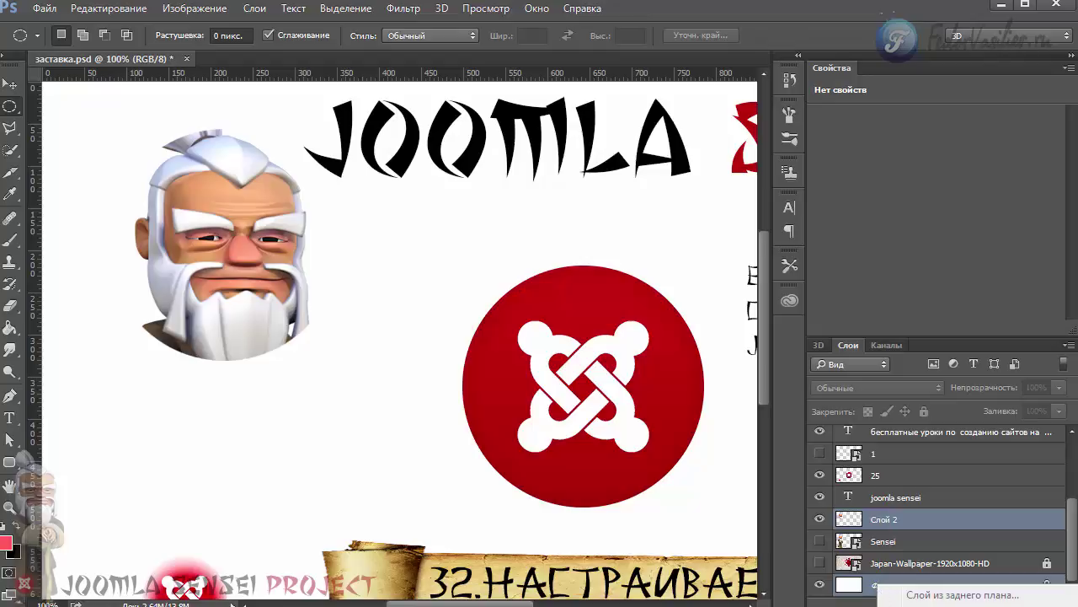
{"action": "key", "text": "ctrl+e"}
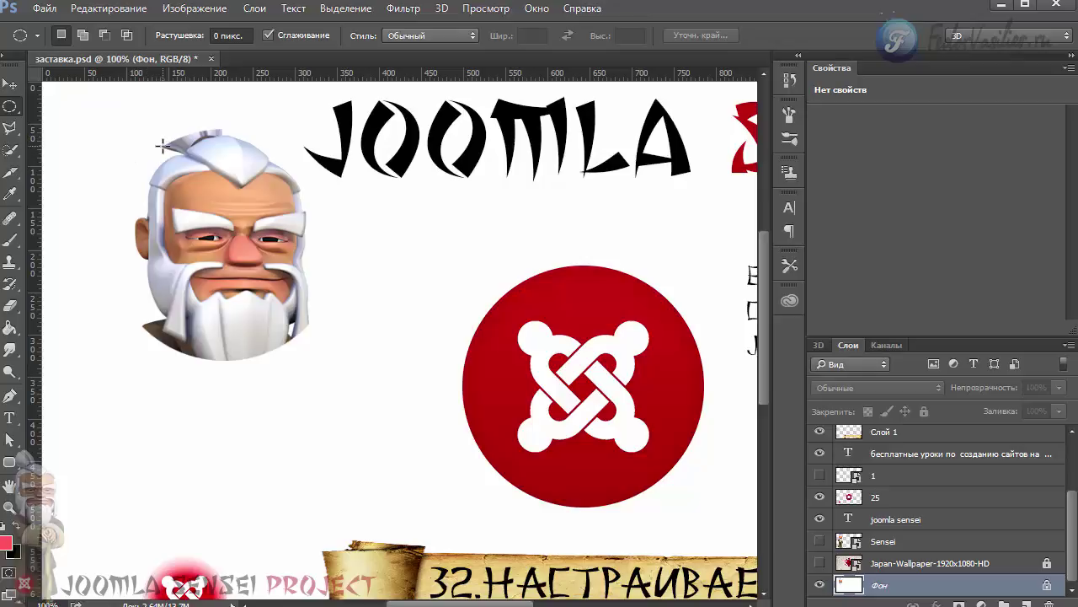
- Make a slightly larger circular selection around the head, copy it with its white background to a new layer, and hide Фон
{"action": "left_click_drag", "start_coordinate": [161, 145], "coordinate": [354, 412]}
{"action": "left_click_drag", "start_coordinate": [330, 344], "coordinate": [272, 324]}
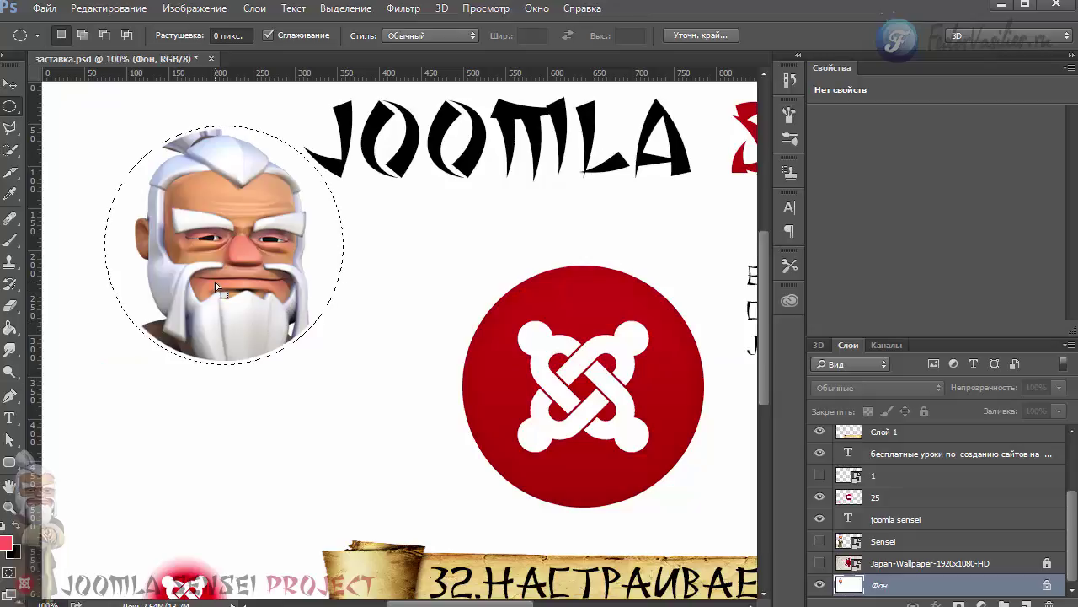
{"action": "right_click", "coordinate": [193, 242]}
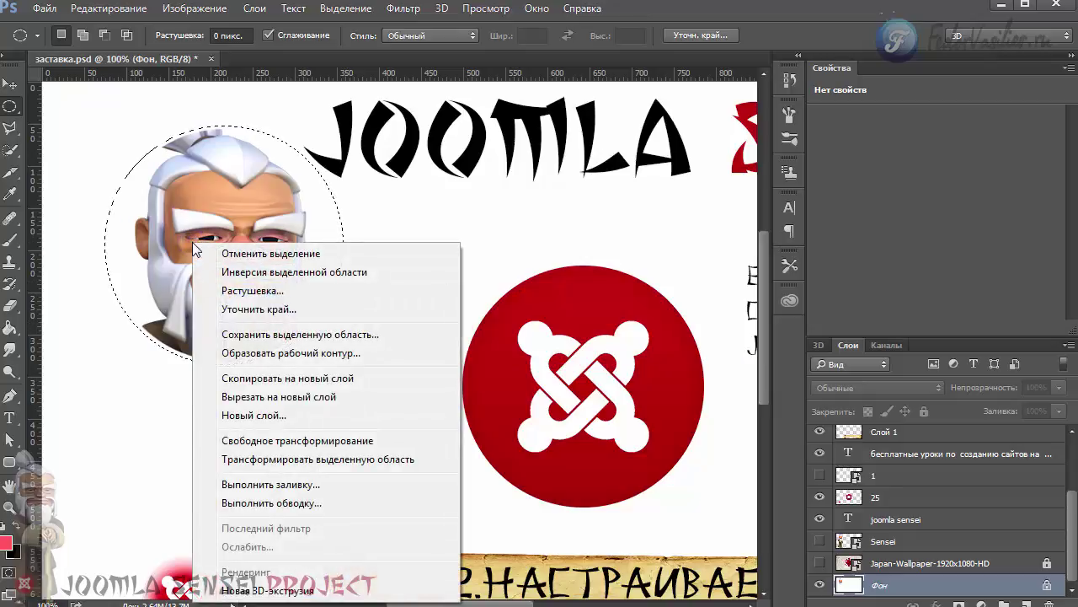
{"action": "left_click", "coordinate": [268, 378]}
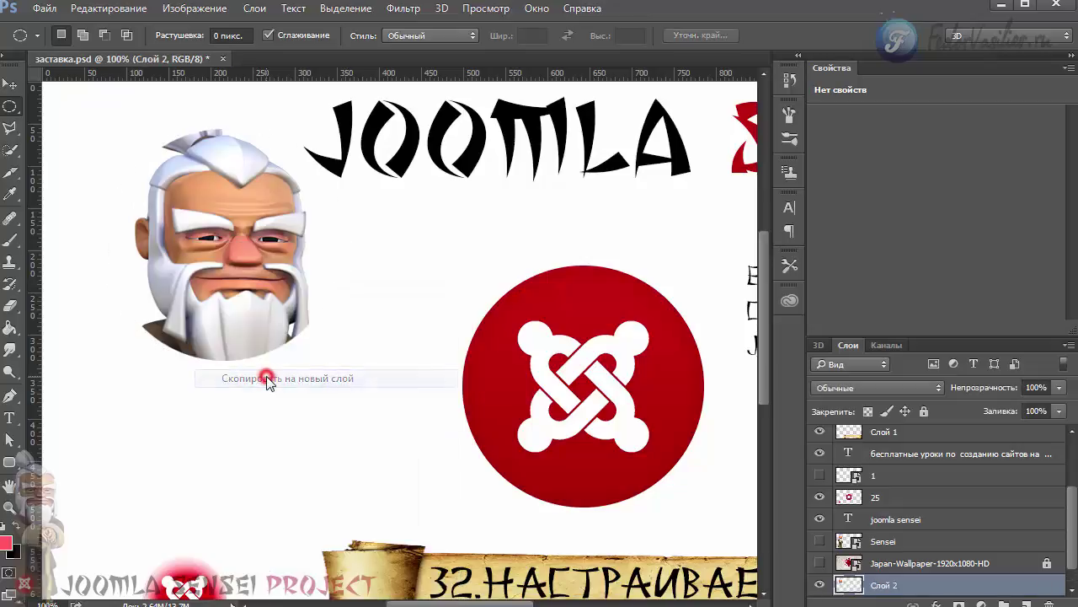
{"action": "scroll", "coordinate": [824, 581], "scroll_direction": "down", "scroll_amount": 1}
{"action": "left_click", "coordinate": [820, 585]}
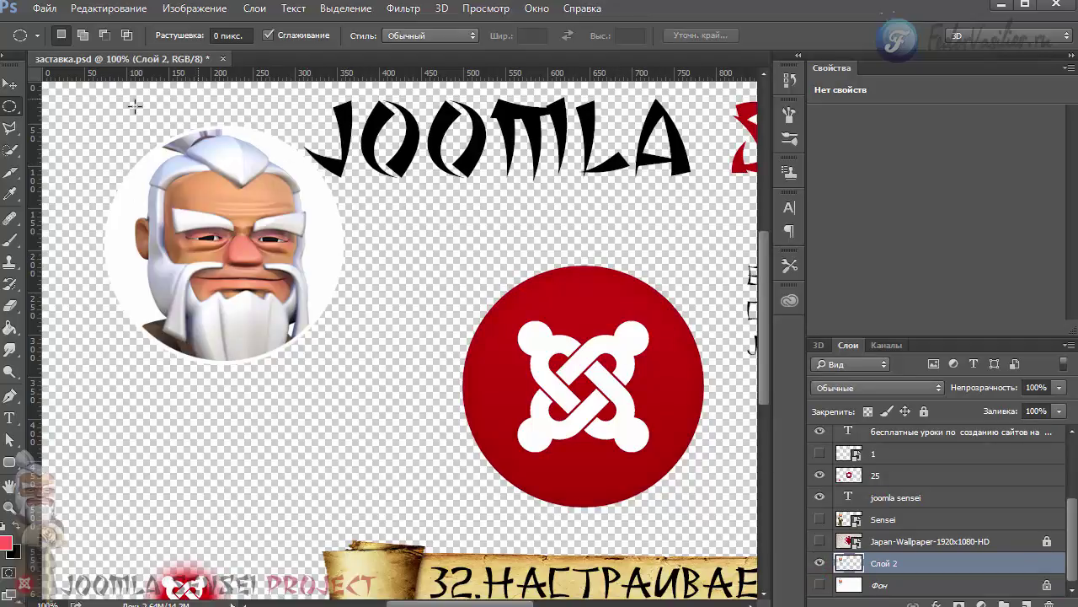
- Move the circular head image down and left, clear of the JOOMLA lettering
{"action": "left_click", "coordinate": [10, 83]}
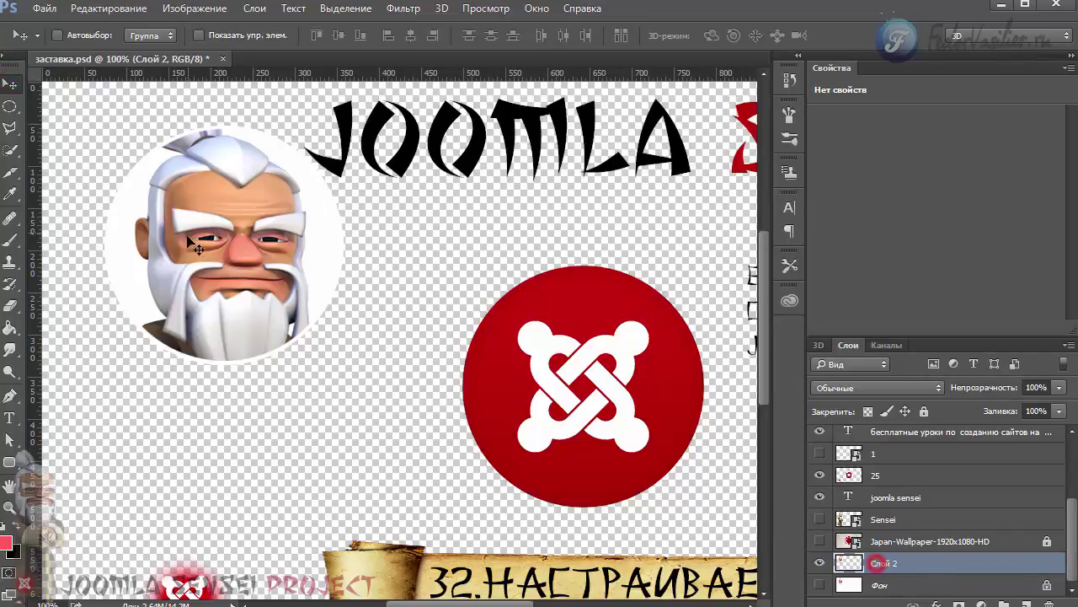
{"action": "left_click_drag", "start_coordinate": [224, 294], "coordinate": [174, 338]}
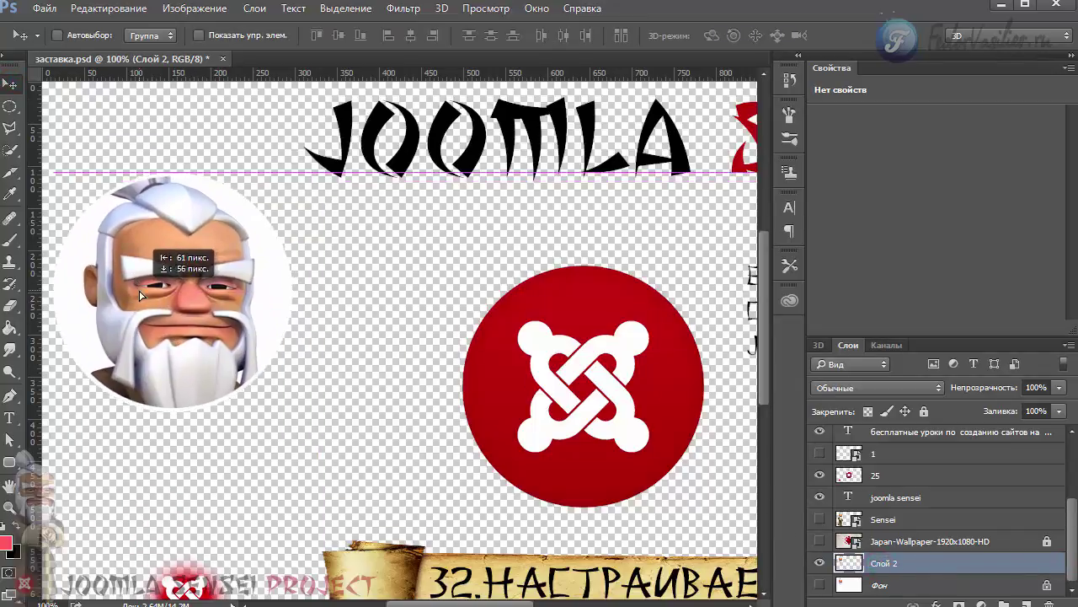
{"action": "mouse_move", "coordinate": [170, 286]}
{"action": "left_mouse_down"}
{"action": "mouse_move", "coordinate": [181, 295]}
{"action": "mouse_move", "coordinate": [189, 283]}
{"action": "left_mouse_up"}
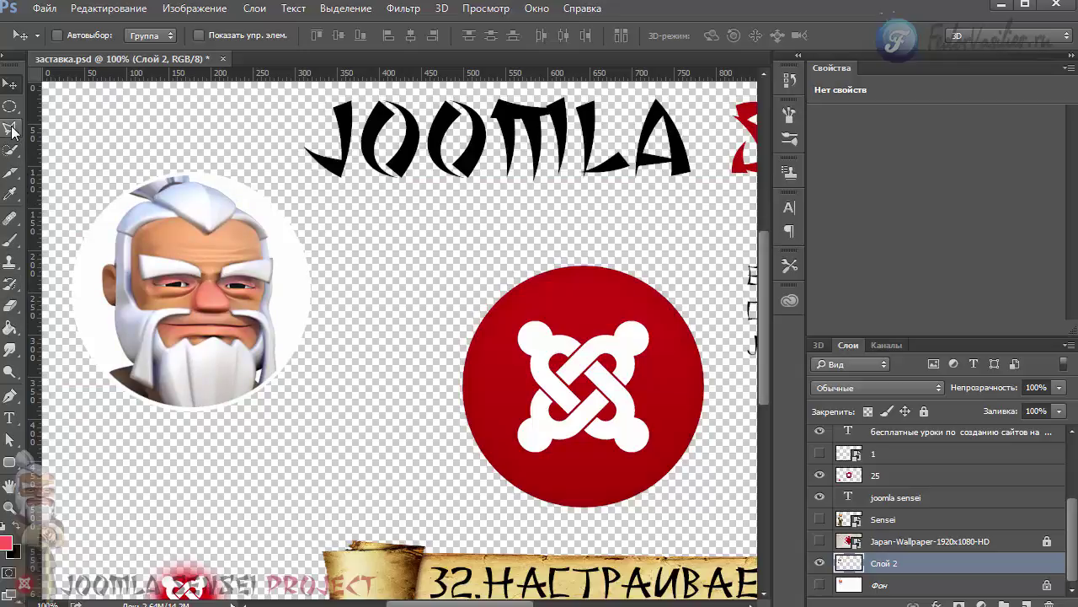
- Crop the canvas tightly around the circular head image and export the result with Save for Web
{"action": "left_click", "coordinate": [12, 174]}
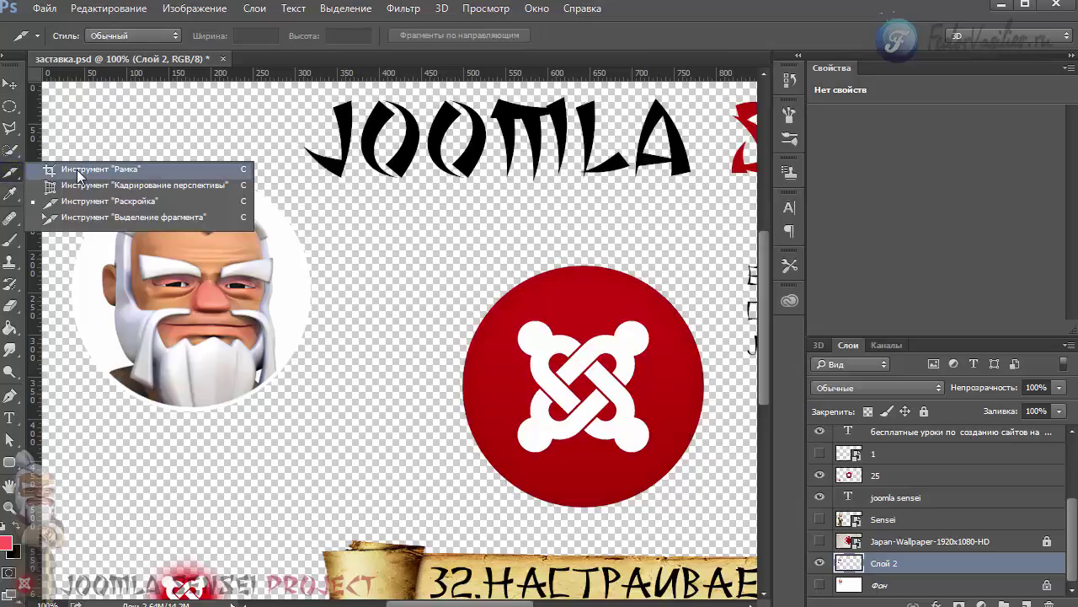
{"action": "left_click", "coordinate": [105, 174]}
{"action": "left_click_drag", "start_coordinate": [63, 173], "coordinate": [330, 417]}
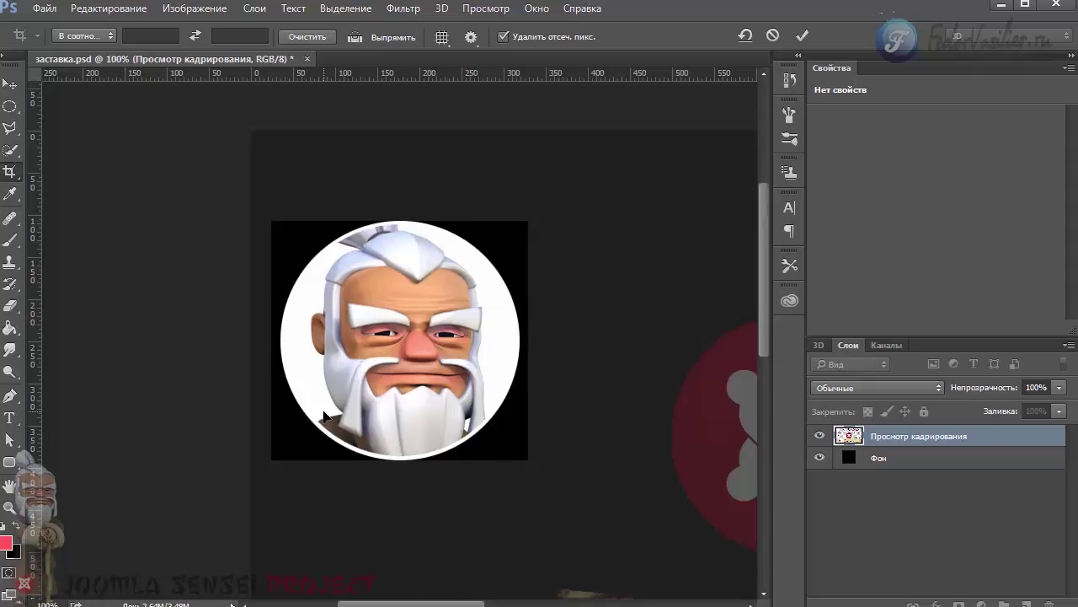
{"action": "key", "text": "Return"}
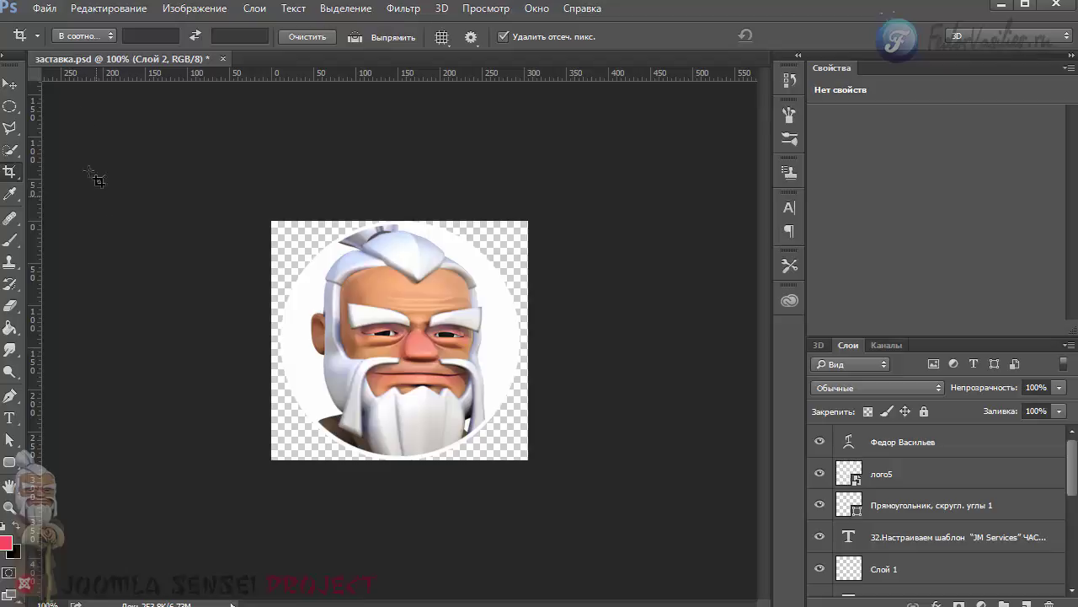
{"action": "left_click", "coordinate": [44, 9]}
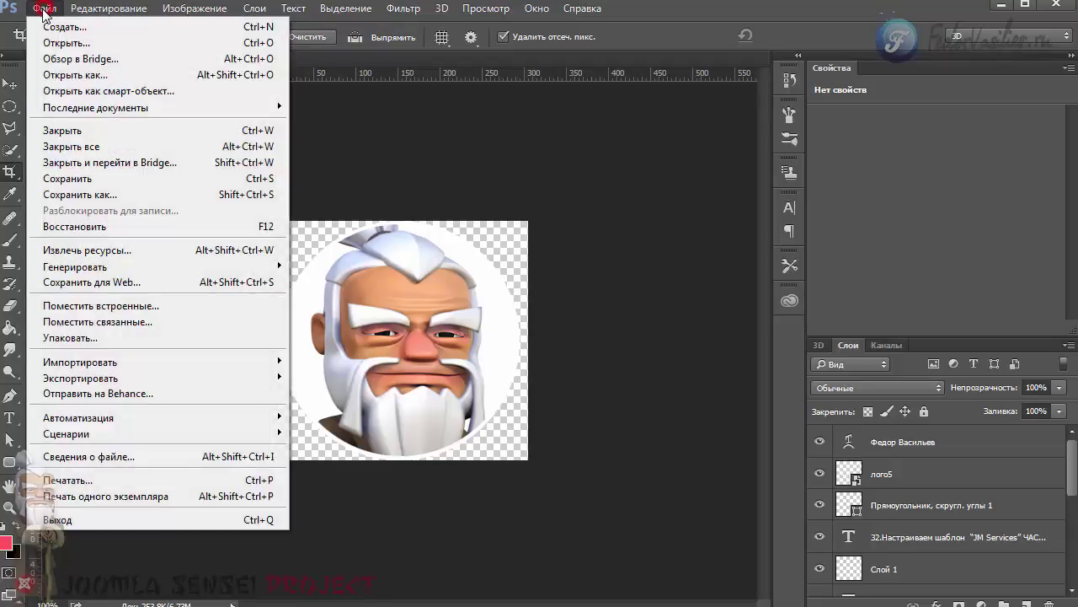
{"action": "left_click", "coordinate": [126, 283]}
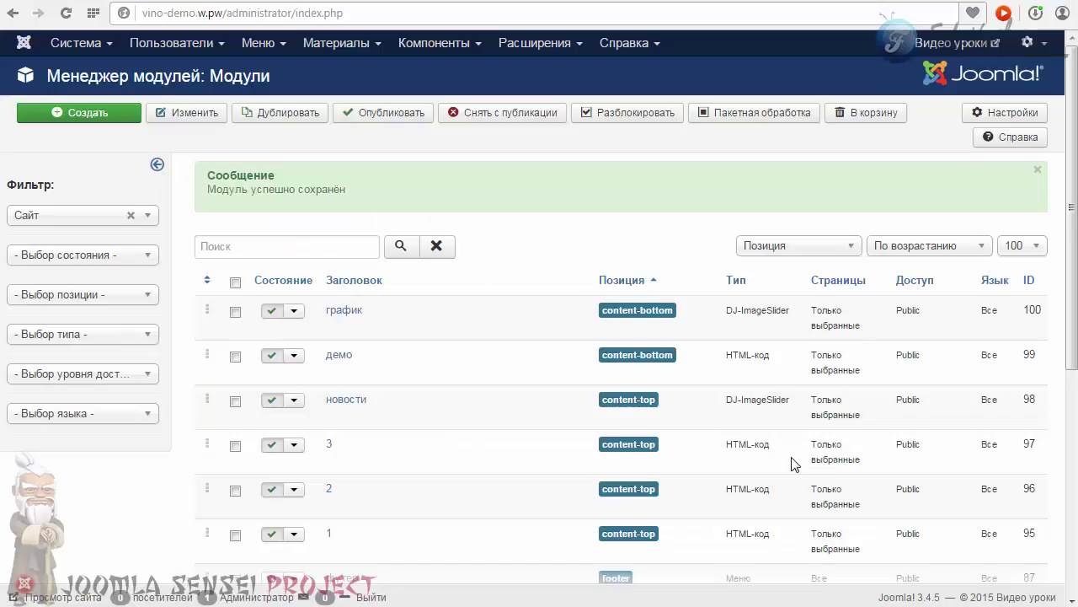
- In the Joomla administrator, create a DJ-ImageSlider category titled демо, then save and close it
{"action": "left_click", "coordinate": [436, 42]}
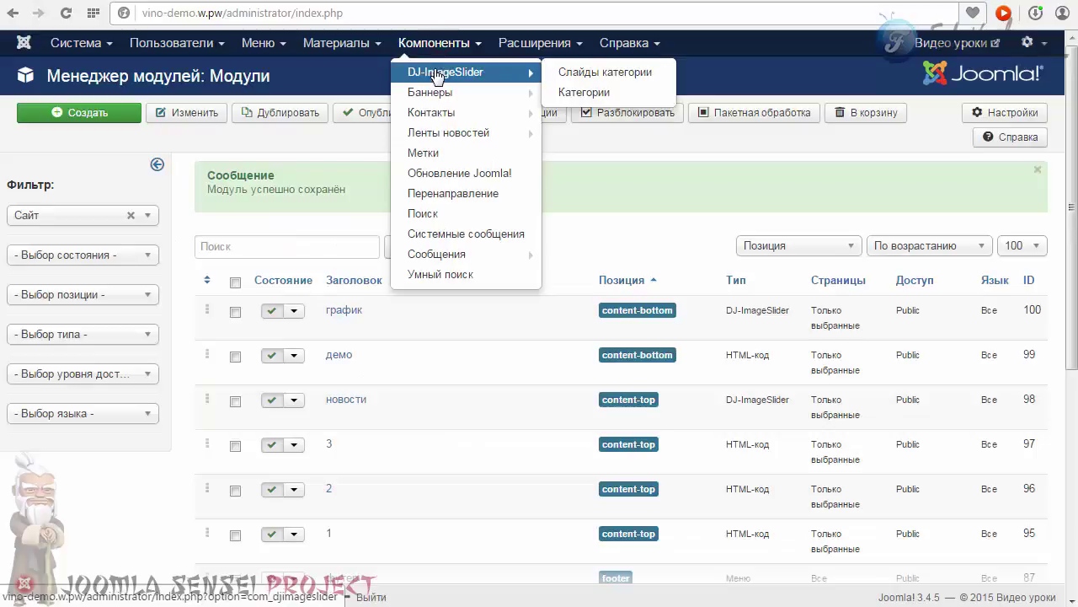
{"action": "left_click", "coordinate": [435, 74]}
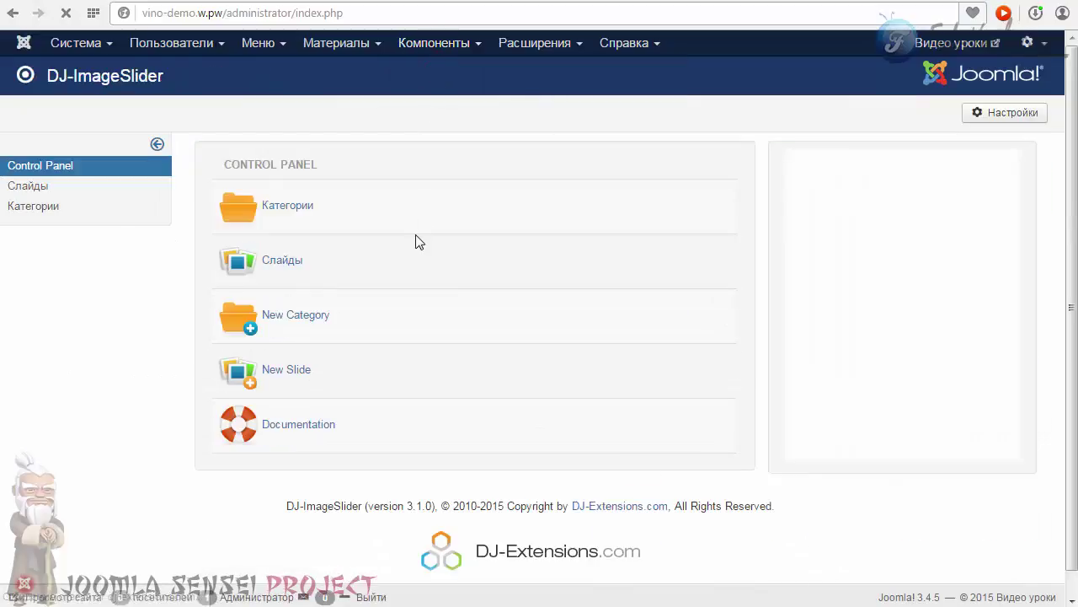
{"action": "left_click", "coordinate": [283, 207]}
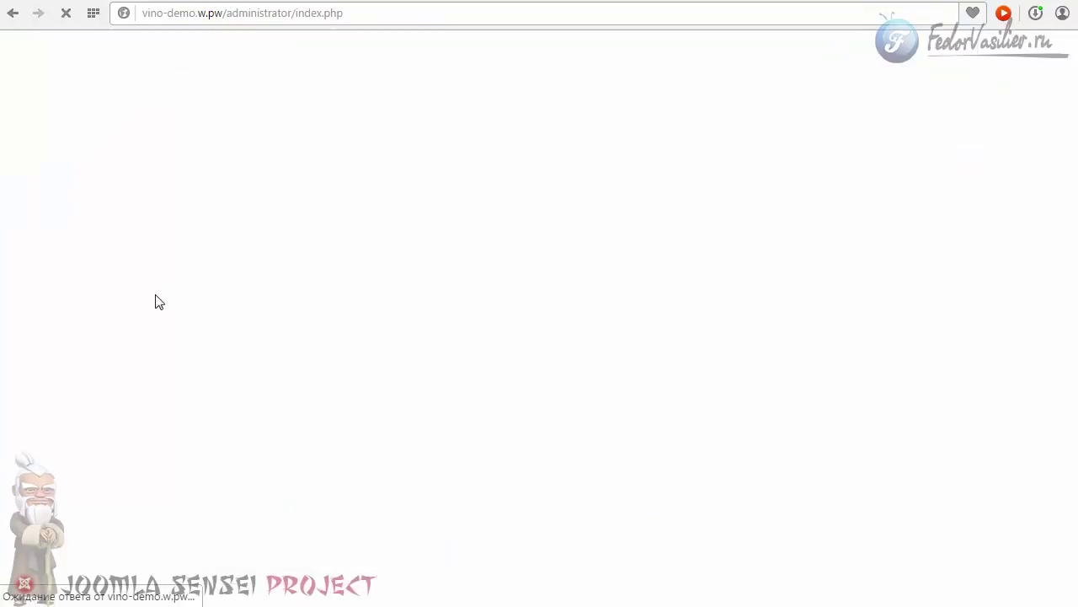
{"action": "left_click", "coordinate": [241, 178]}
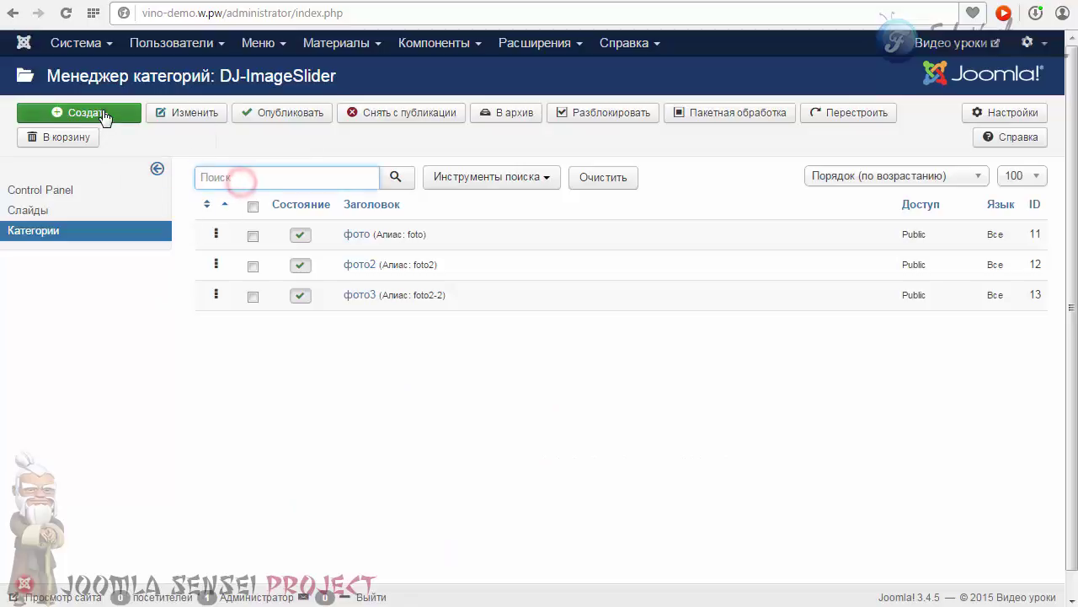
{"action": "left_click", "coordinate": [137, 229]}
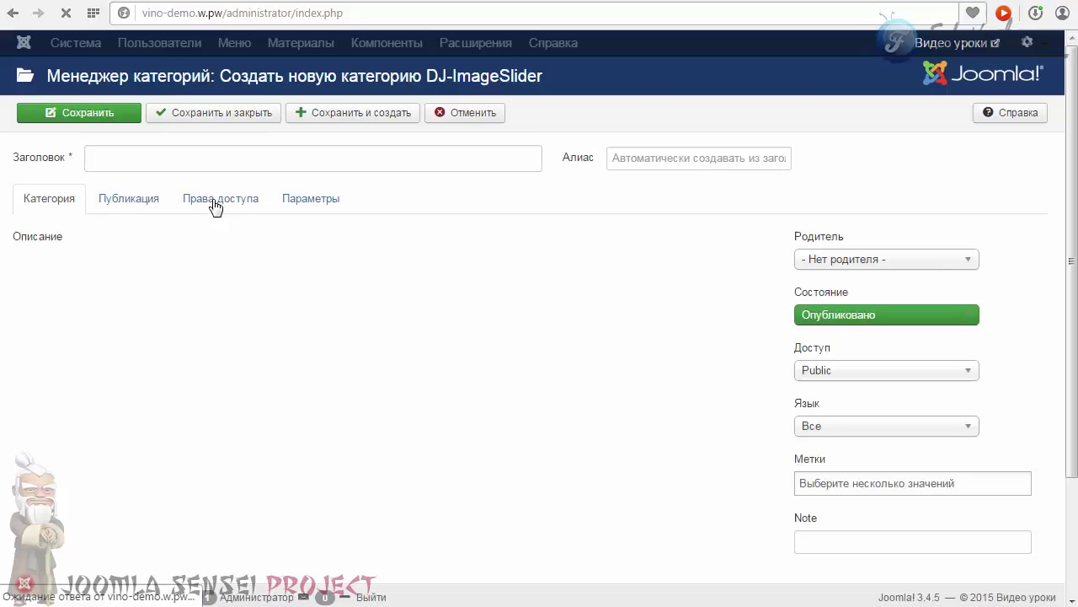
{"action": "left_click", "coordinate": [188, 161]}
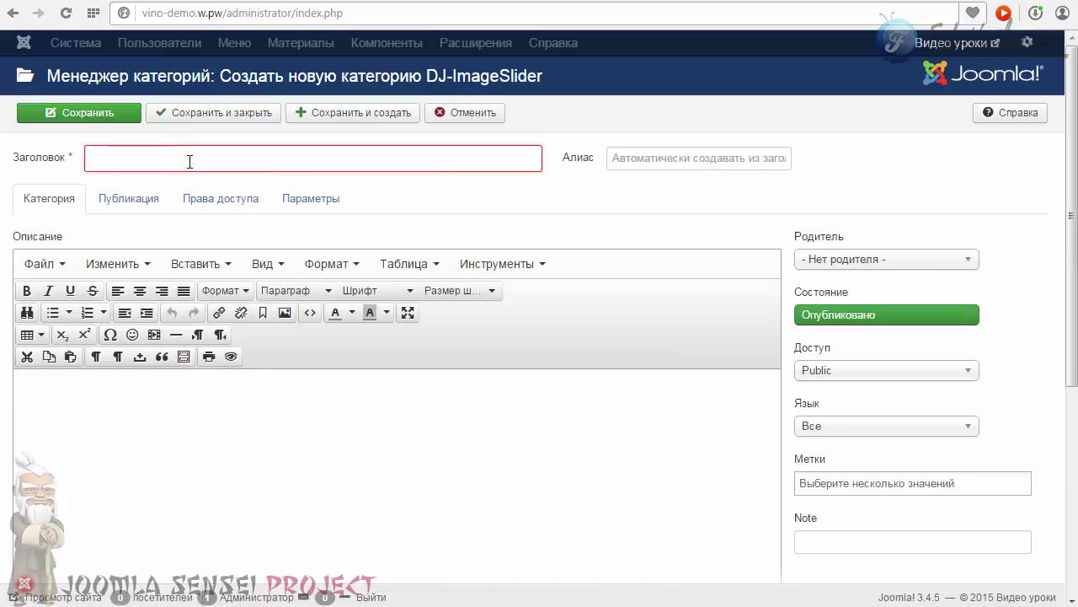
{"action": "type", "text": "демо"}
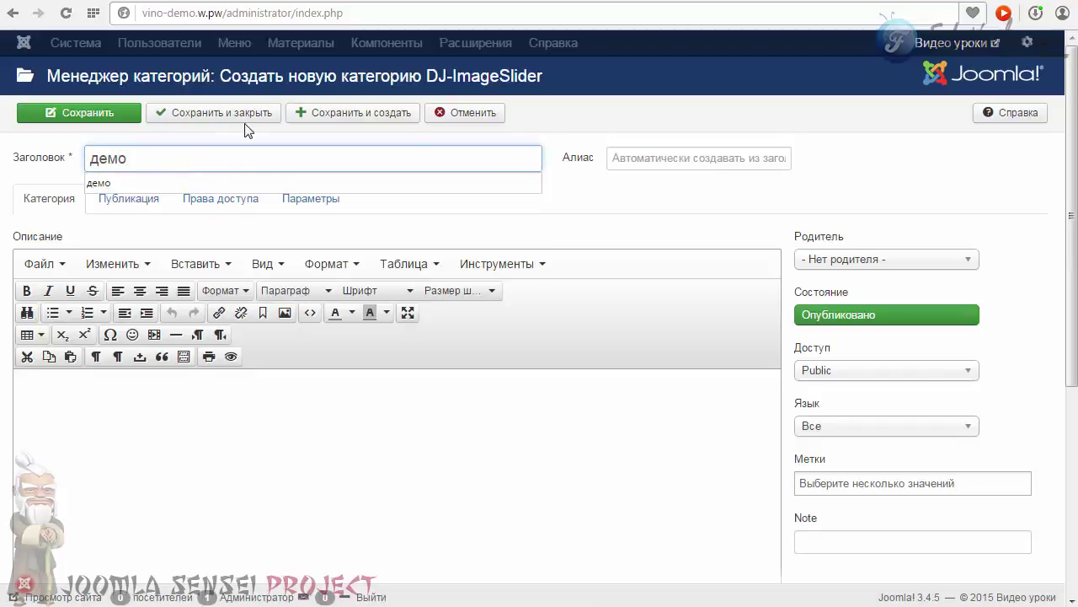
{"action": "left_click", "coordinate": [245, 123]}
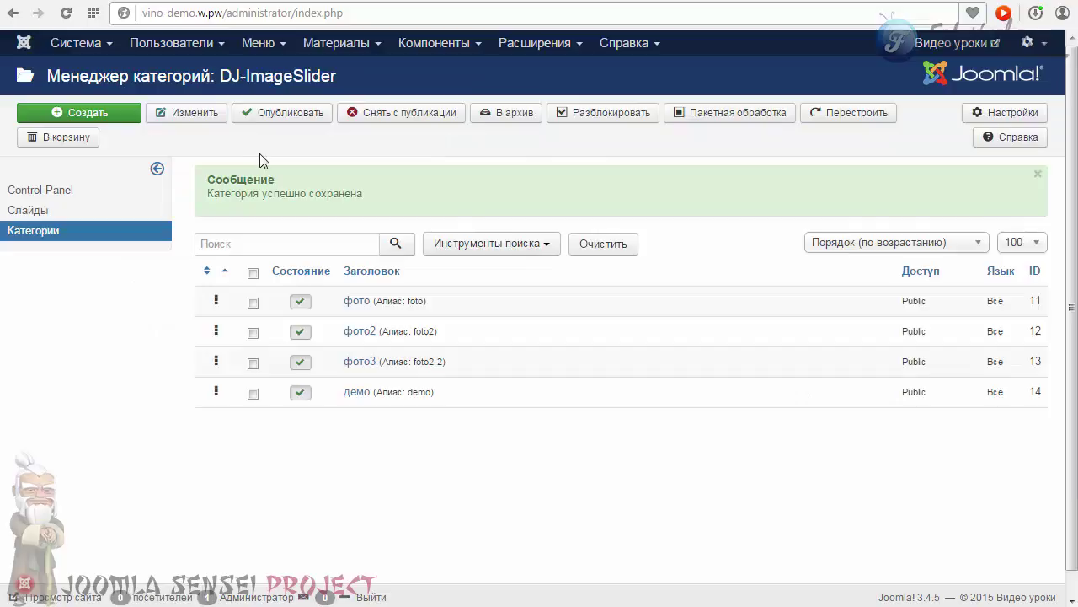
- Create a new DJ-ImageSlider slide titled демо and assign it to the category демо
{"action": "left_click", "coordinate": [26, 210]}
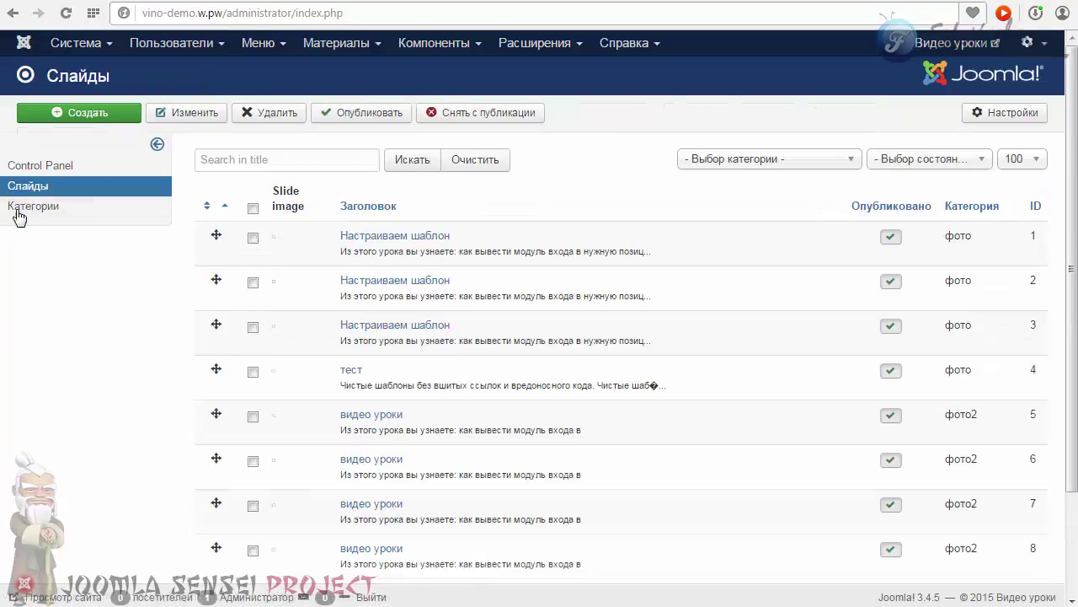
{"action": "left_click", "coordinate": [57, 112]}
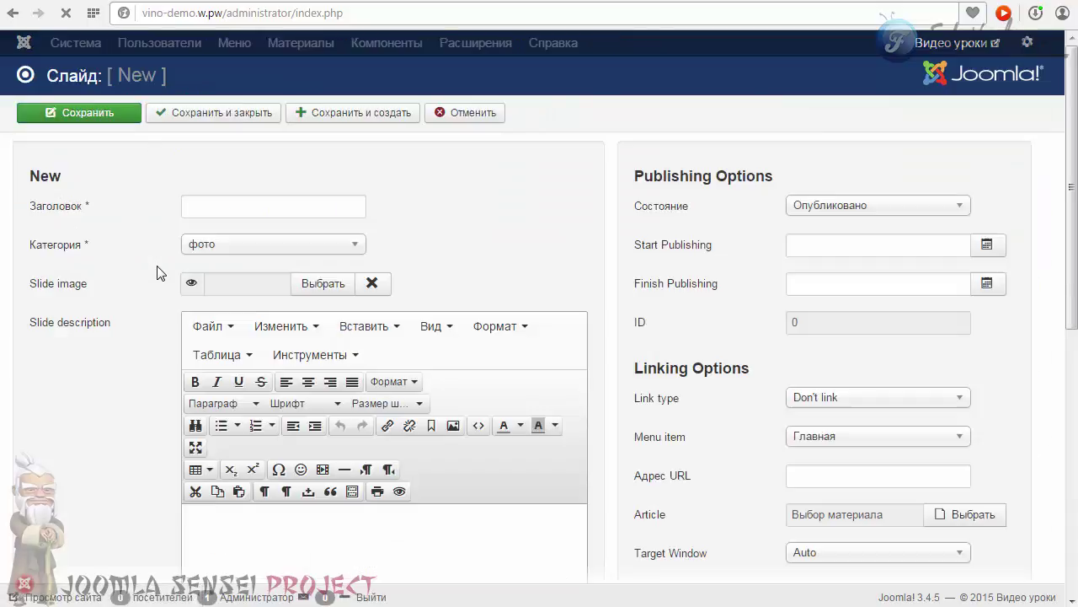
{"action": "left_click", "coordinate": [219, 206]}
{"action": "type", "text": "демо"}
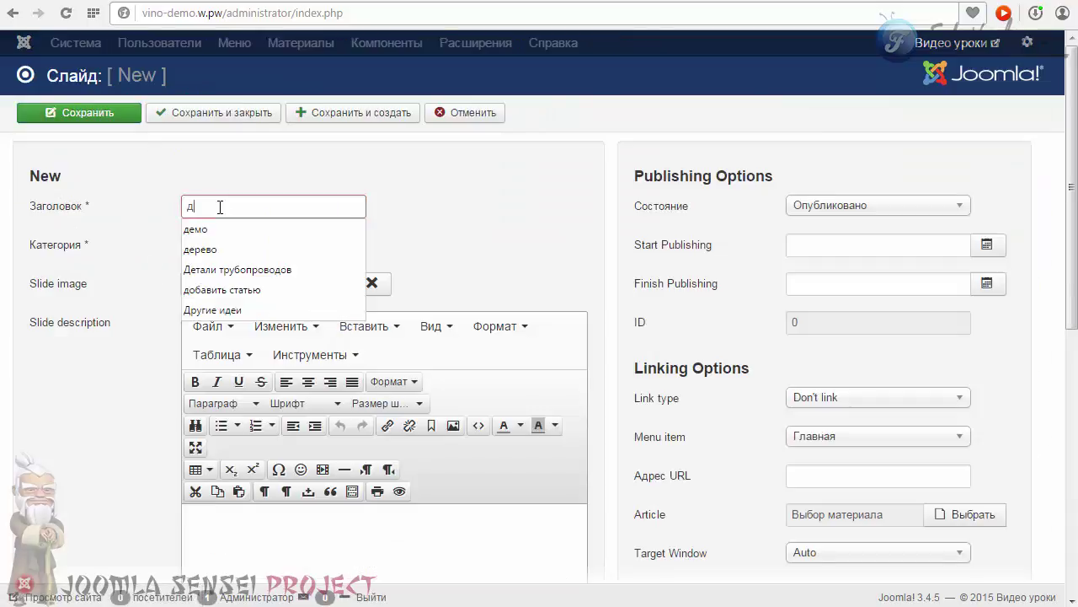
{"action": "left_click", "coordinate": [485, 196]}
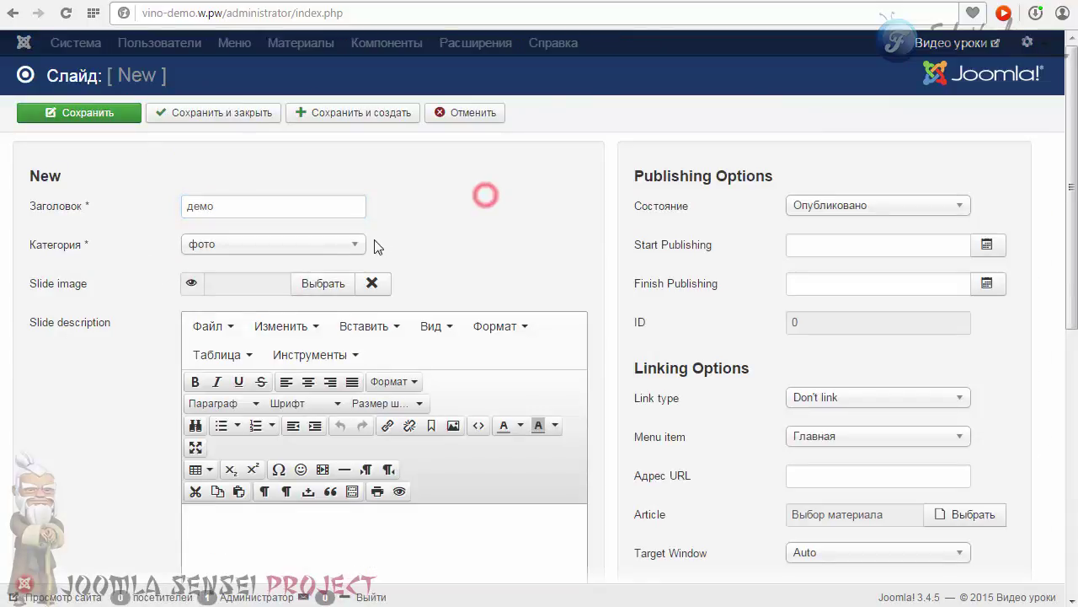
{"action": "left_click", "coordinate": [352, 244]}
{"action": "left_click", "coordinate": [198, 328]}
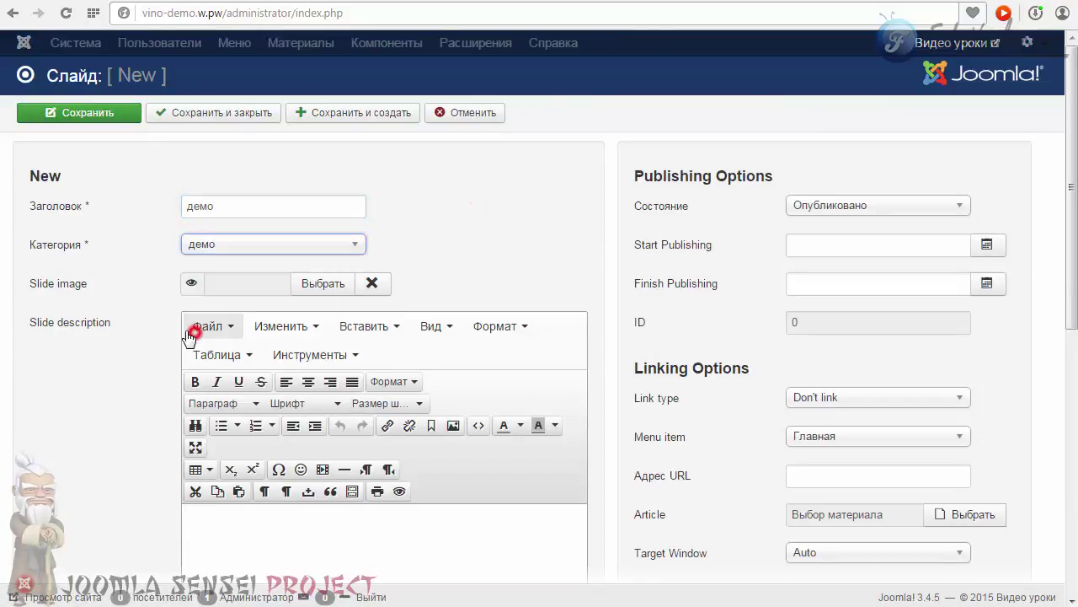
- Upload the local file krug.jpg to the root image folder from the slide's image selection dialog
{"action": "left_click", "coordinate": [337, 283]}
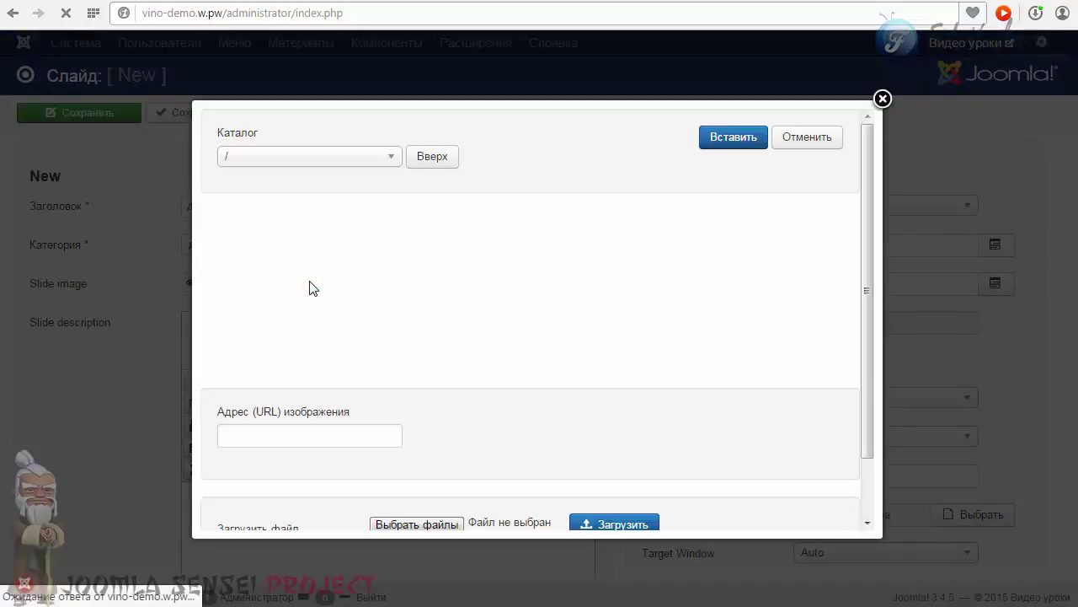
{"action": "scroll", "coordinate": [443, 438], "scroll_direction": "down", "scroll_amount": 2}
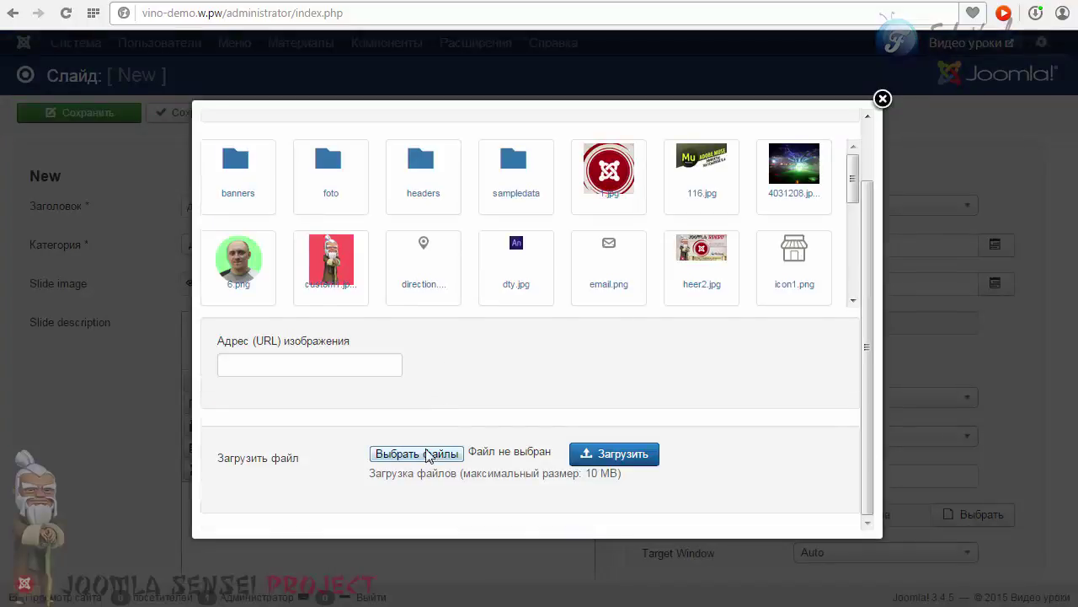
{"action": "left_click", "coordinate": [431, 455]}
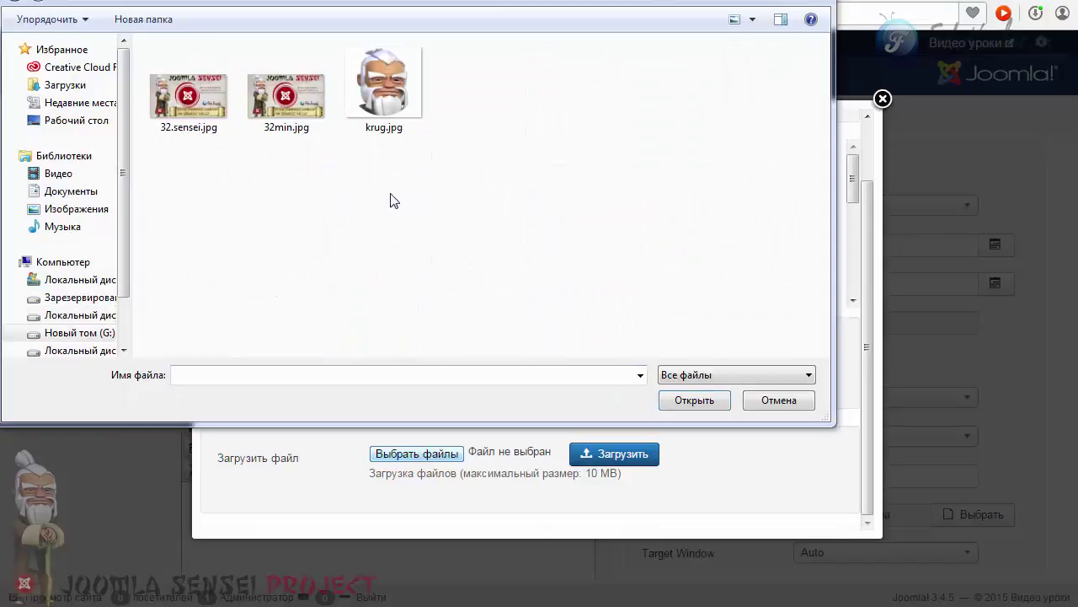
{"action": "left_click", "coordinate": [376, 94]}
{"action": "left_click", "coordinate": [689, 401]}
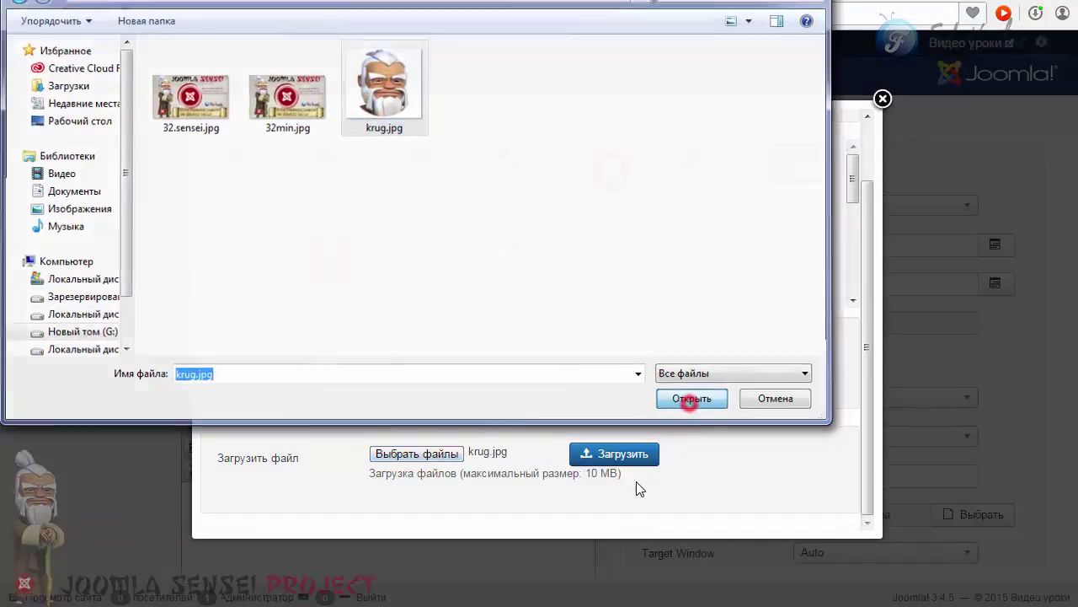
{"action": "left_click", "coordinate": [628, 453]}
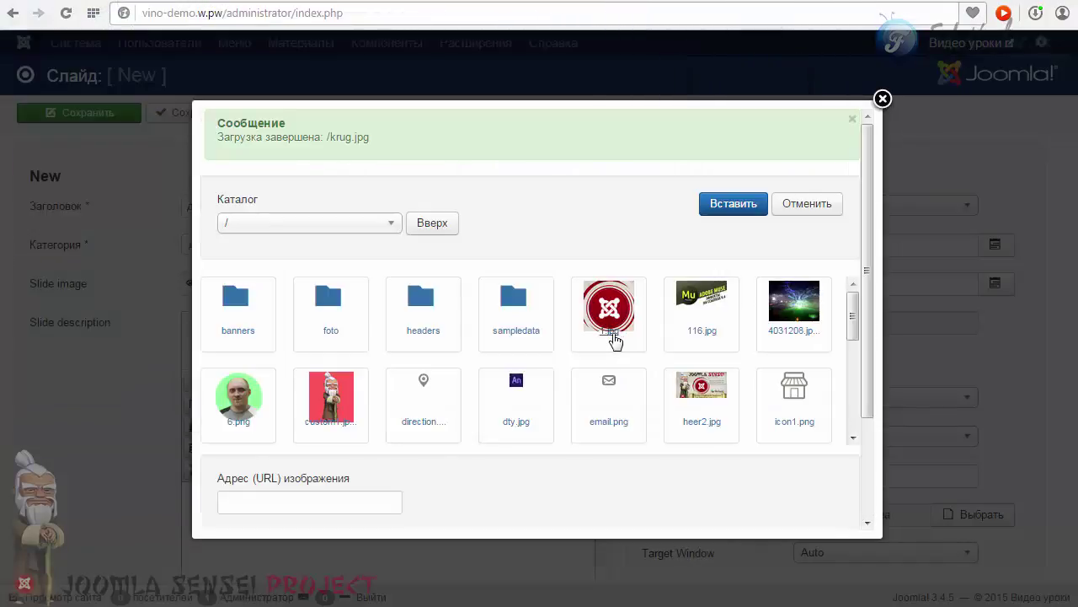
- Insert the uploaded krug.jpg as the slide image
{"action": "left_click", "coordinate": [853, 323]}
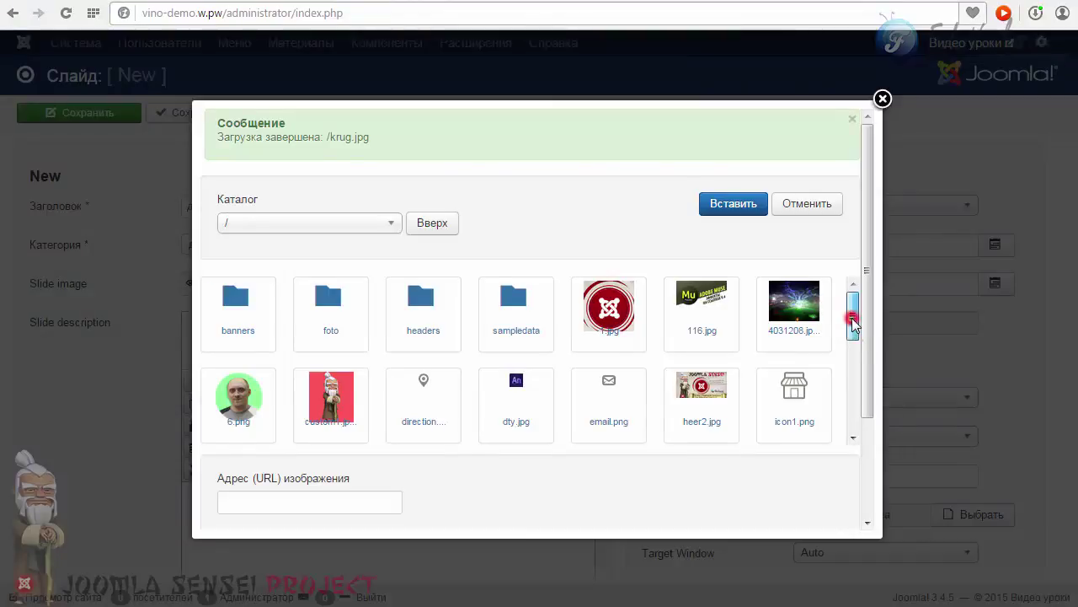
{"action": "left_click_drag", "start_coordinate": [852, 324], "coordinate": [853, 374]}
{"action": "left_click", "coordinate": [794, 333]}
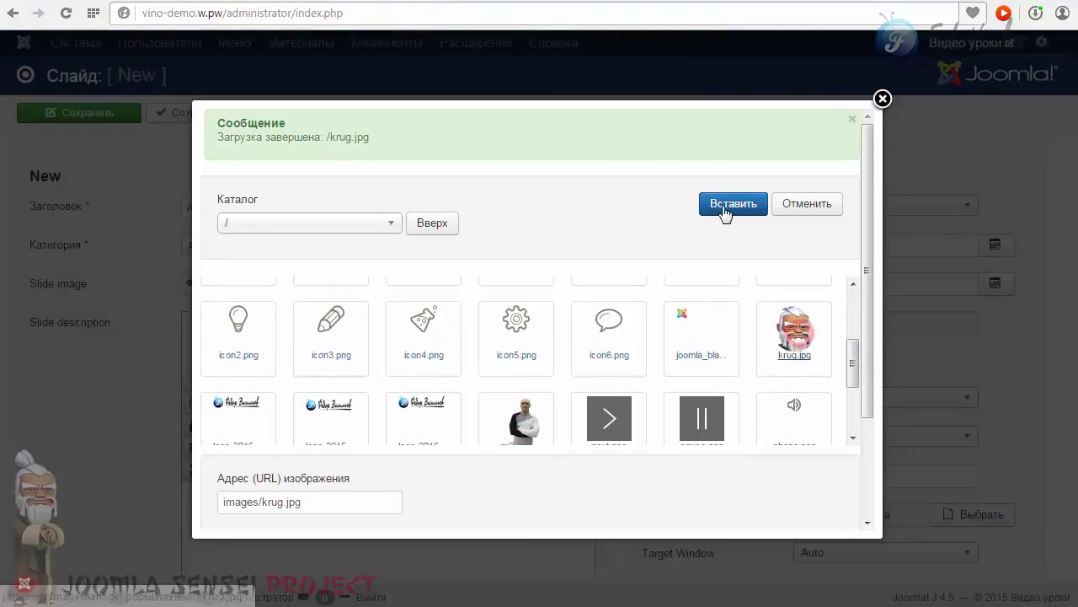
{"action": "left_click", "coordinate": [723, 207]}
- Enter a slide description that introduces the author by name and welcomes visitors to his training site, then save the slide
{"action": "scroll", "coordinate": [458, 258], "scroll_direction": "down", "scroll_amount": 4}
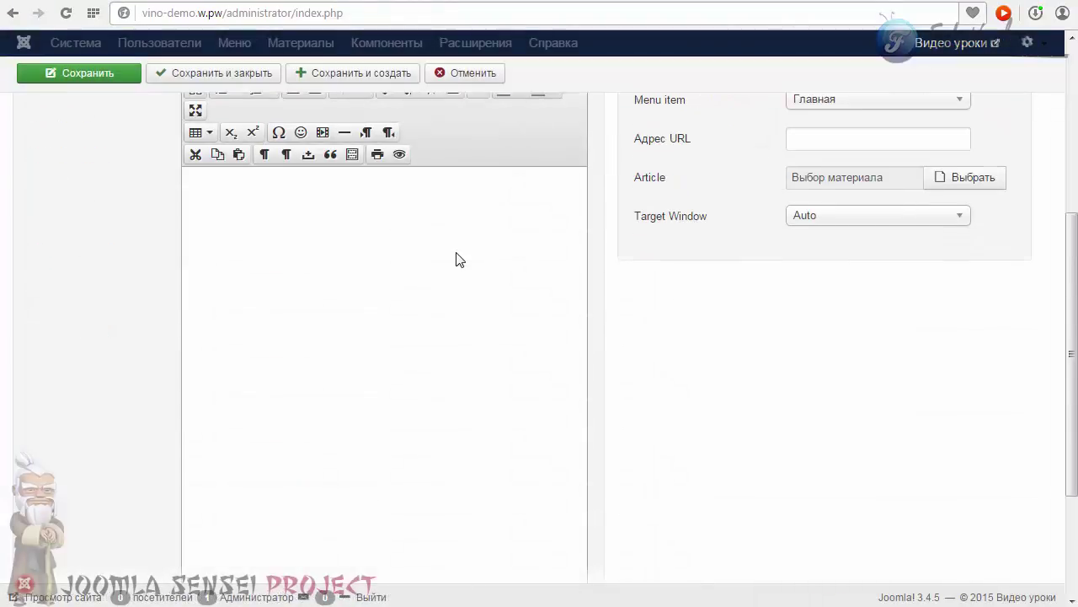
{"action": "scroll", "coordinate": [456, 259], "scroll_direction": "down", "scroll_amount": 1}
{"action": "scroll", "coordinate": [440, 306], "scroll_direction": "up", "scroll_amount": 1}
{"action": "type", "text": "Меня зовут Федор Васильев. Рад приветствовать вас на своем обучающем сайте."}
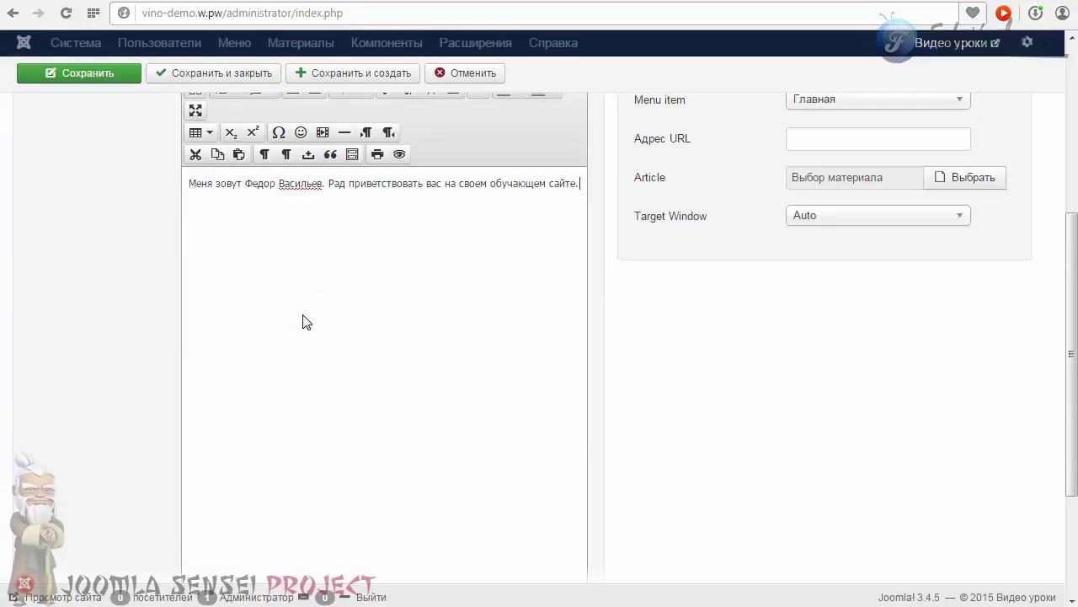
{"action": "scroll", "coordinate": [1072, 346], "scroll_direction": "up", "scroll_amount": 3}
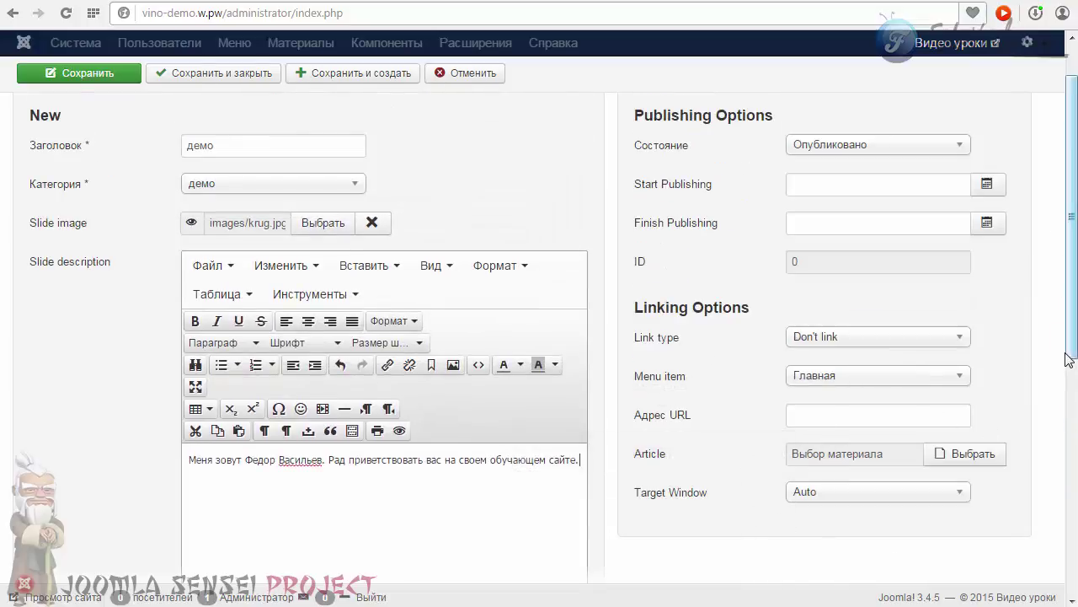
{"action": "scroll", "coordinate": [1073, 363], "scroll_direction": "down", "scroll_amount": 1}
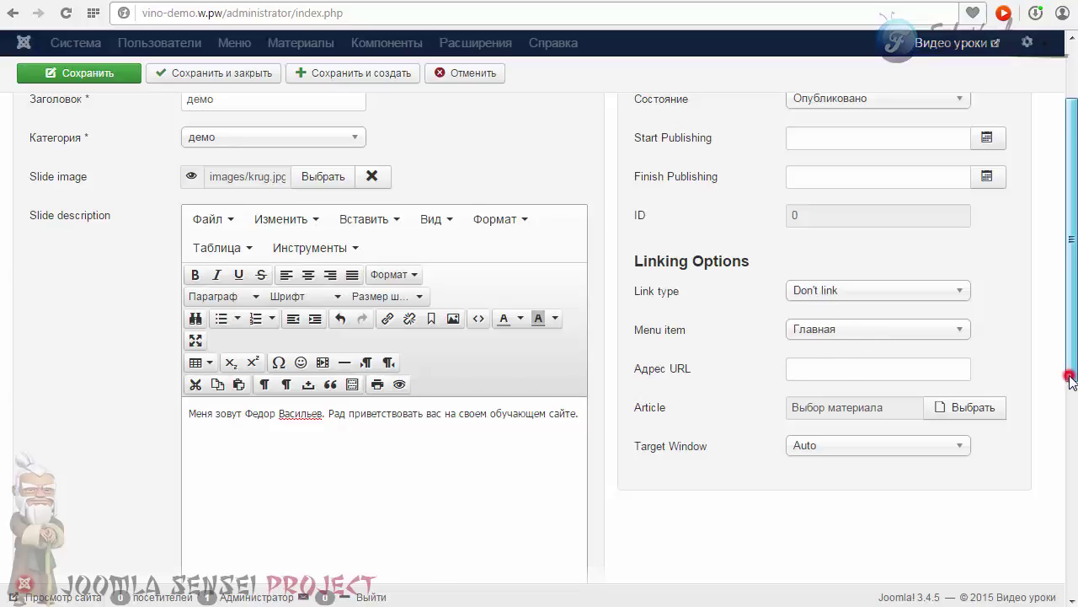
{"action": "scroll", "coordinate": [1068, 362], "scroll_direction": "up", "scroll_amount": 2}
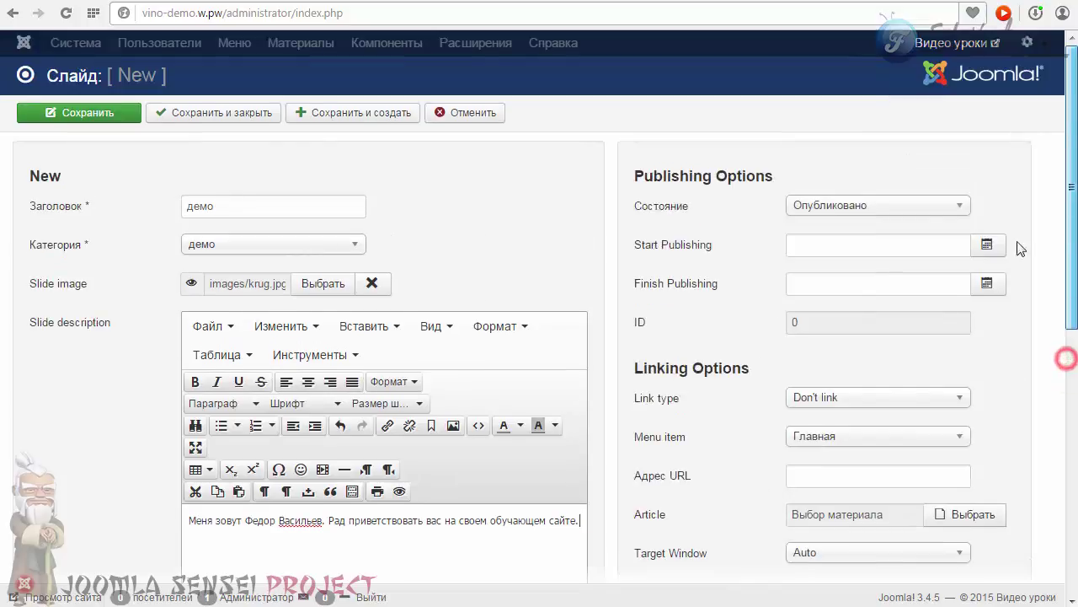
{"action": "left_click", "coordinate": [95, 113]}
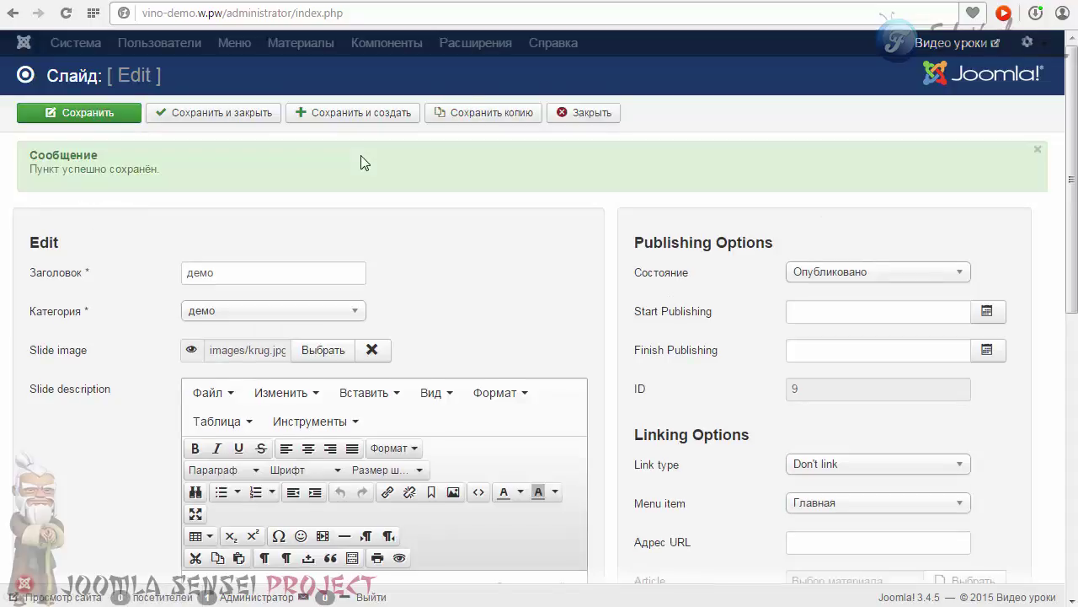
- Save two copies of the демо slide and close the slide editor
{"action": "left_click", "coordinate": [471, 118]}
{"action": "left_click", "coordinate": [470, 112]}
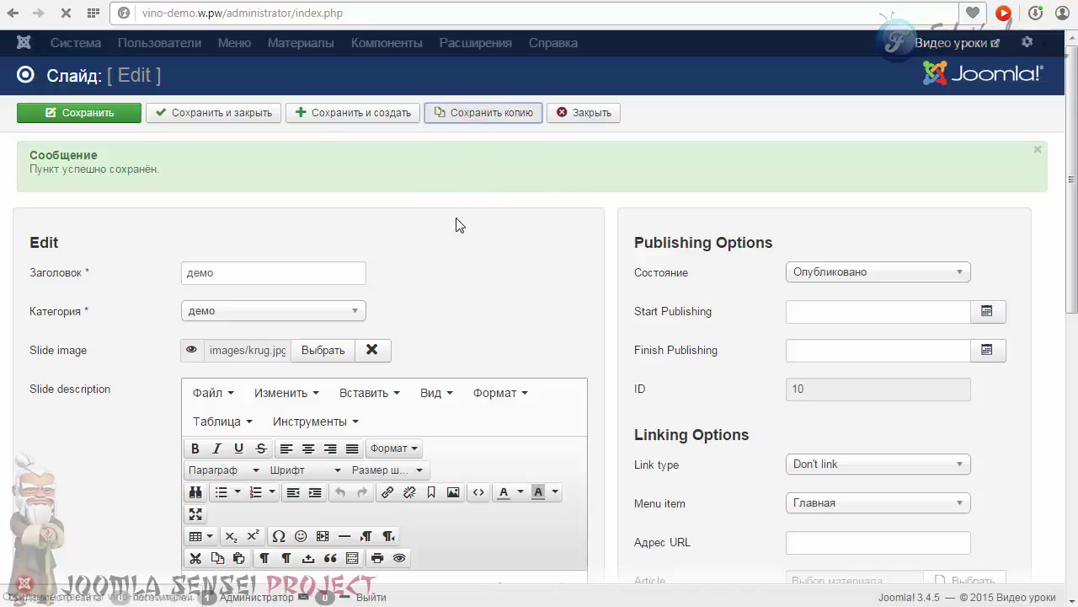
{"action": "left_click", "coordinate": [594, 114]}
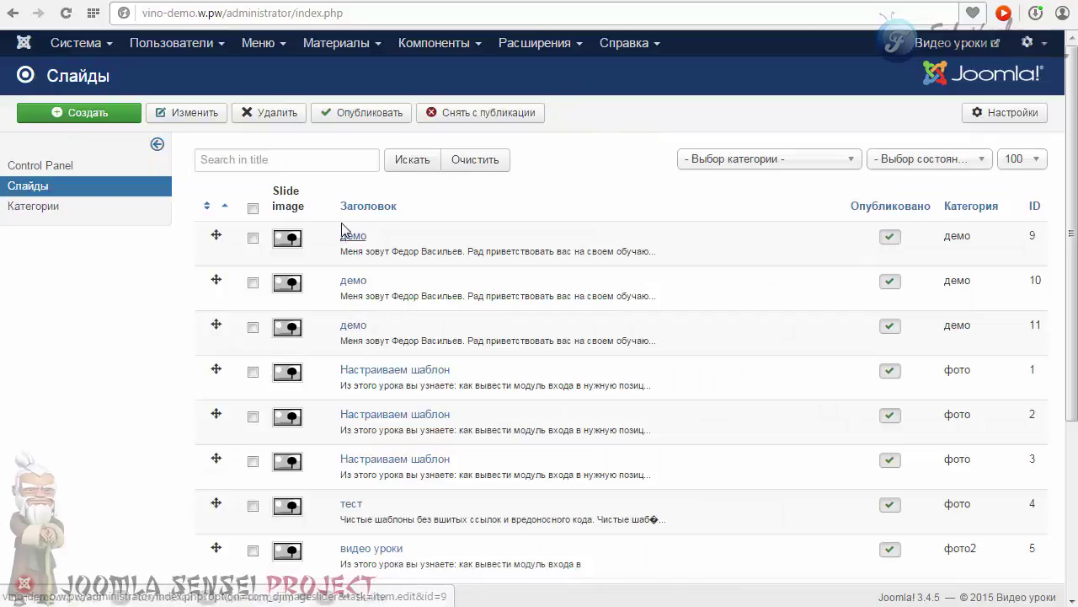
- Open the демо slide copy with ID 10 and change its title to демо2
{"action": "left_click", "coordinate": [350, 282]}
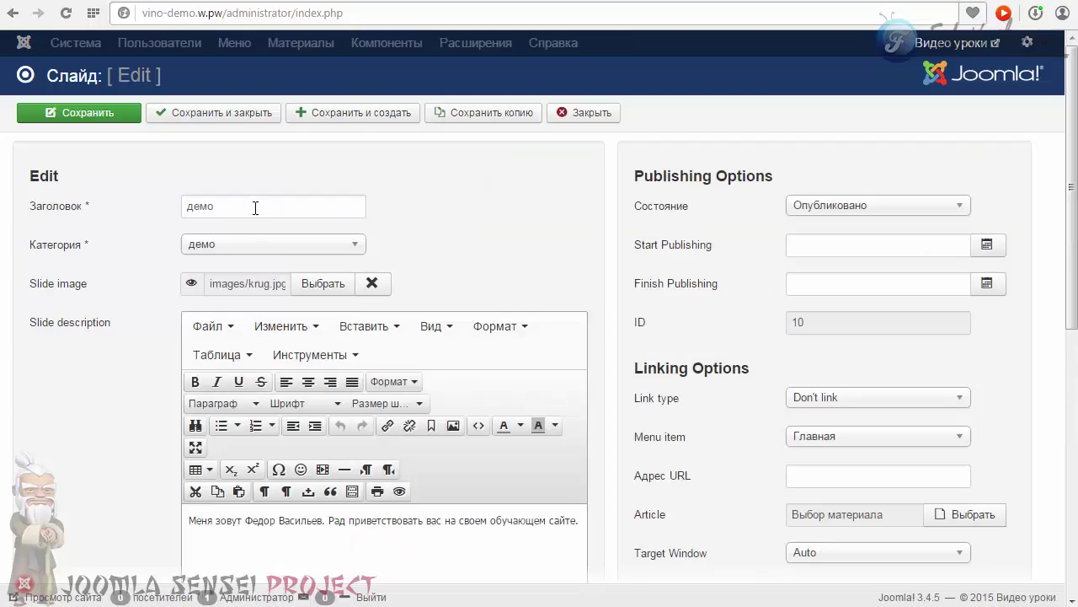
{"action": "left_click", "coordinate": [253, 204]}
{"action": "type", "text": "2"}
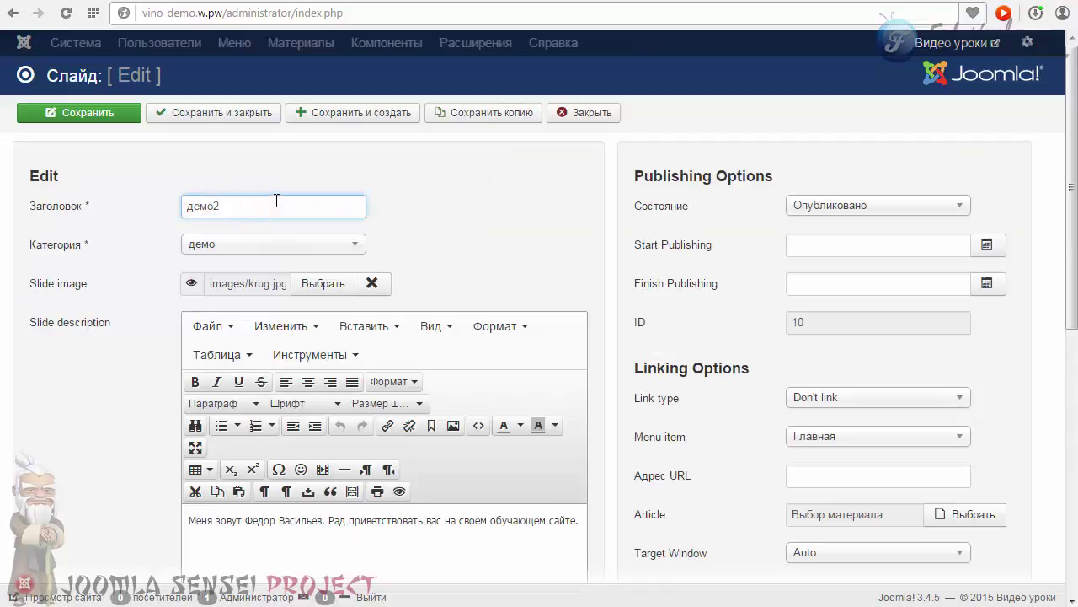
- Save and close the демо2 slide, and rename the slide with ID 9 to демо3, saving and closing it too
{"action": "left_click", "coordinate": [193, 112]}
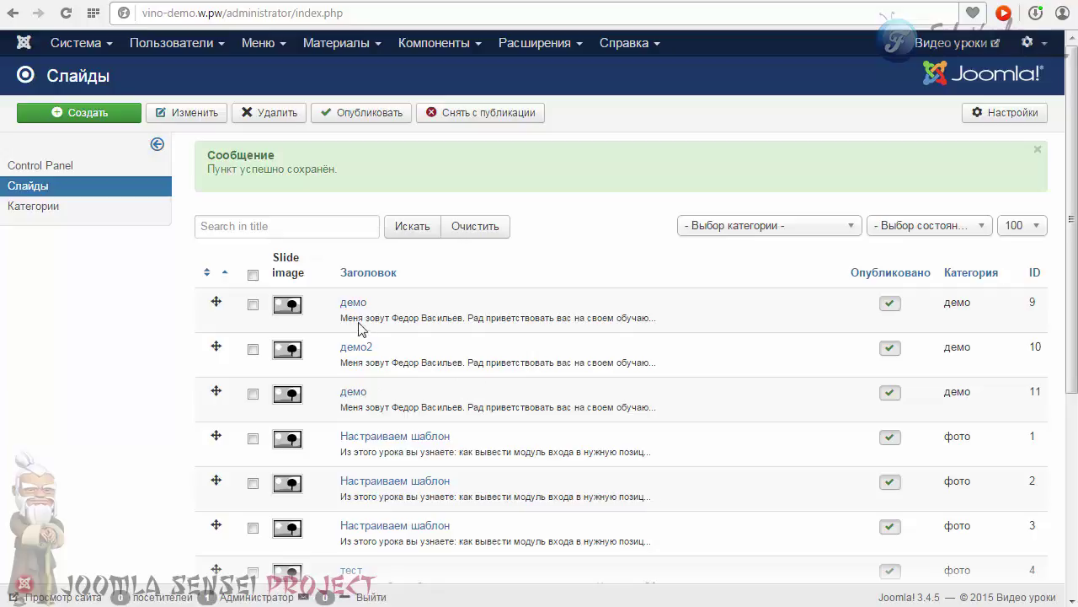
{"action": "left_click", "coordinate": [347, 302]}
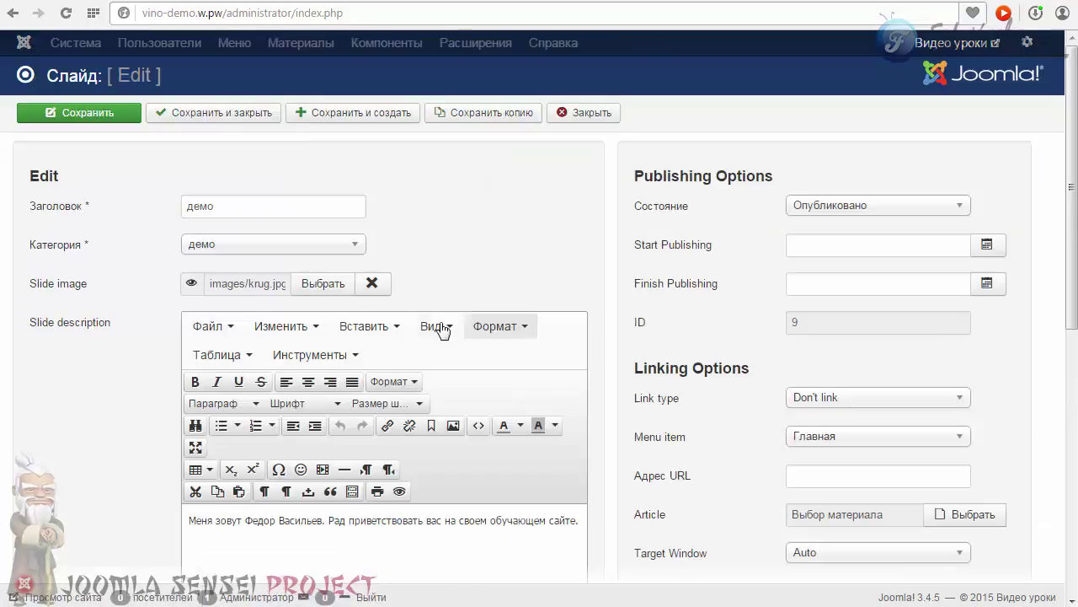
{"action": "left_click", "coordinate": [267, 207]}
{"action": "type", "text": "3"}
{"action": "left_click", "coordinate": [225, 114]}
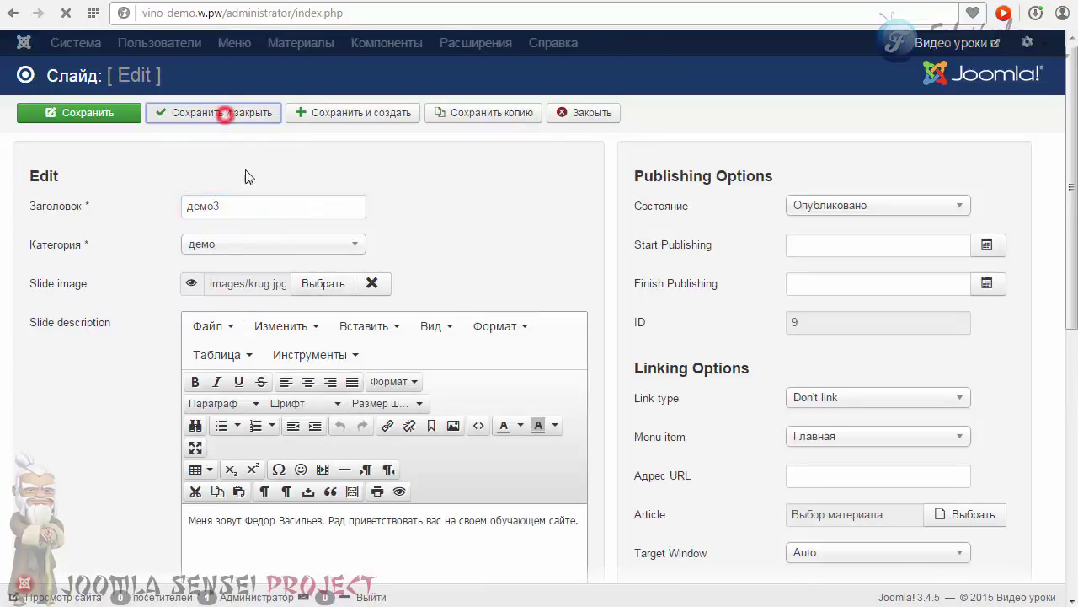
- Preview the image of the демо2 slide in the slide list
{"action": "scroll", "coordinate": [288, 236], "scroll_direction": "down", "scroll_amount": 2}
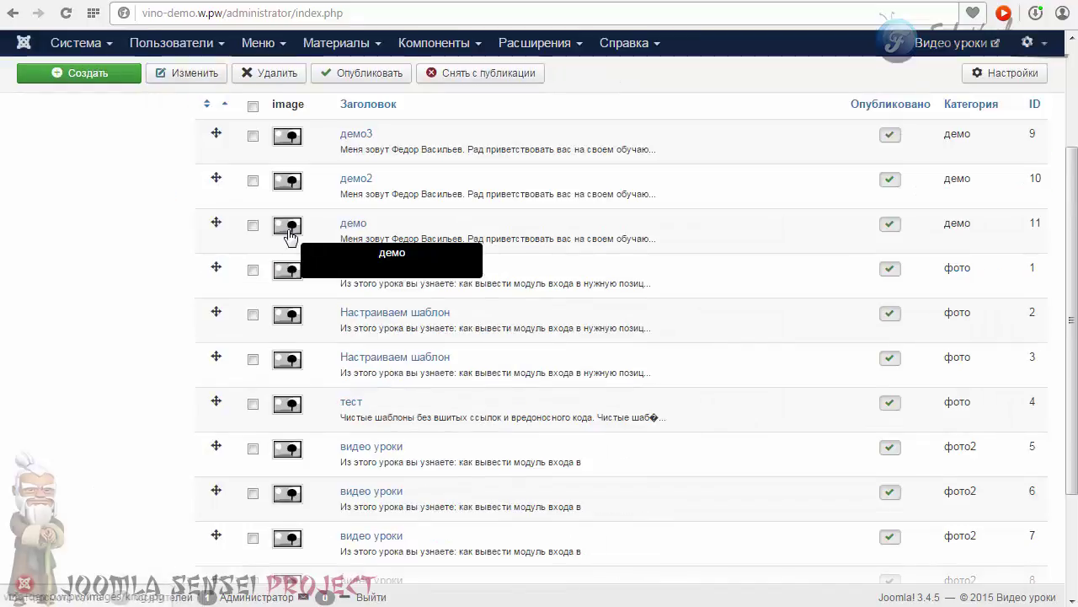
{"action": "mouse_move", "coordinate": [278, 183]}
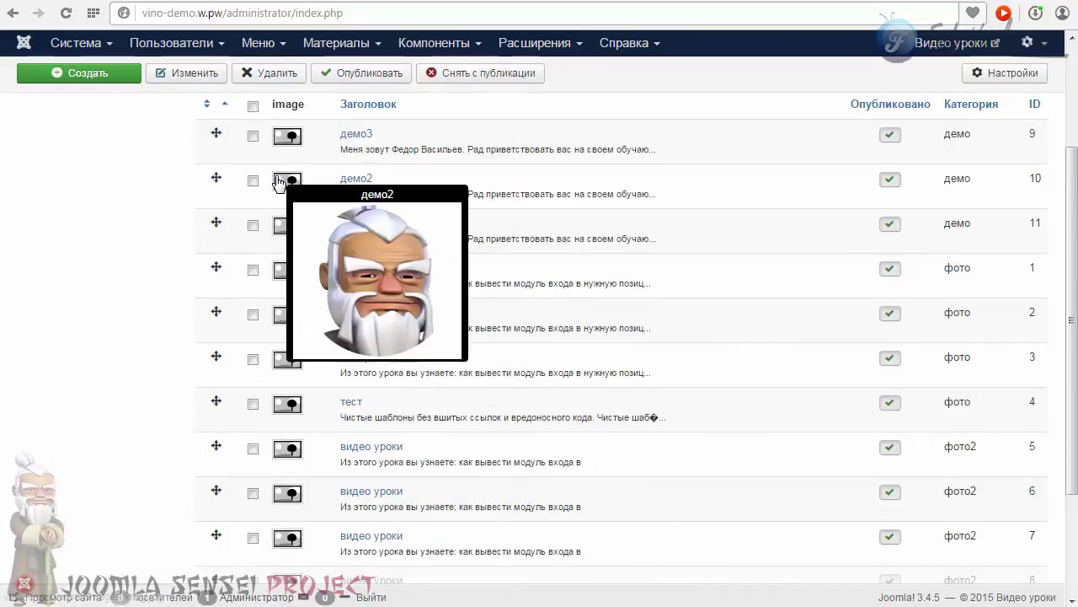
{"action": "scroll", "coordinate": [762, 512], "scroll_direction": "up", "scroll_amount": 2}
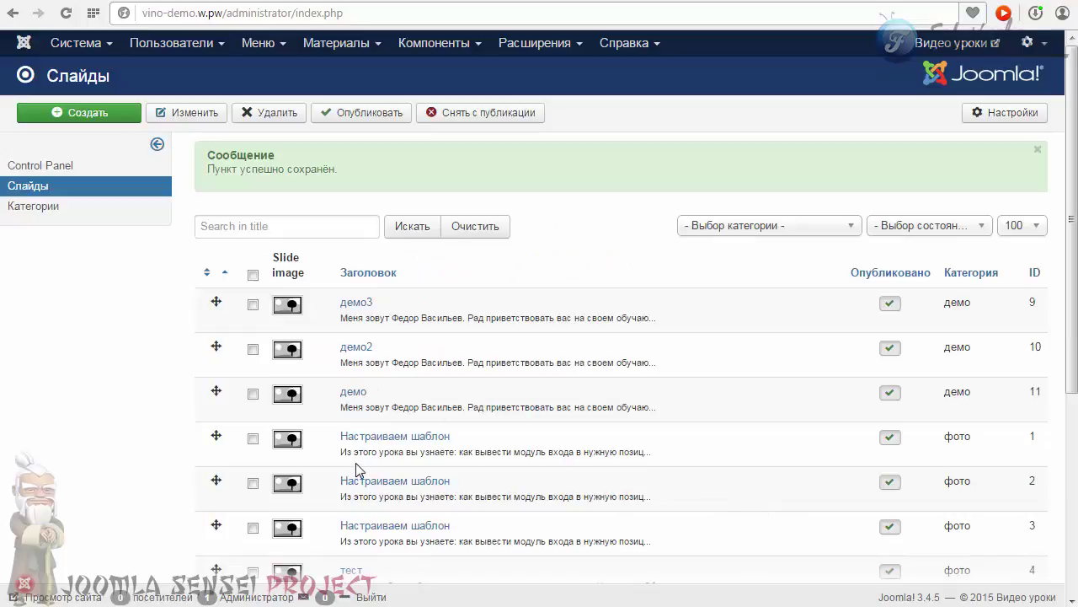
- Open the график module and set its slides category to демо, then save and close it
{"action": "left_click", "coordinate": [520, 49]}
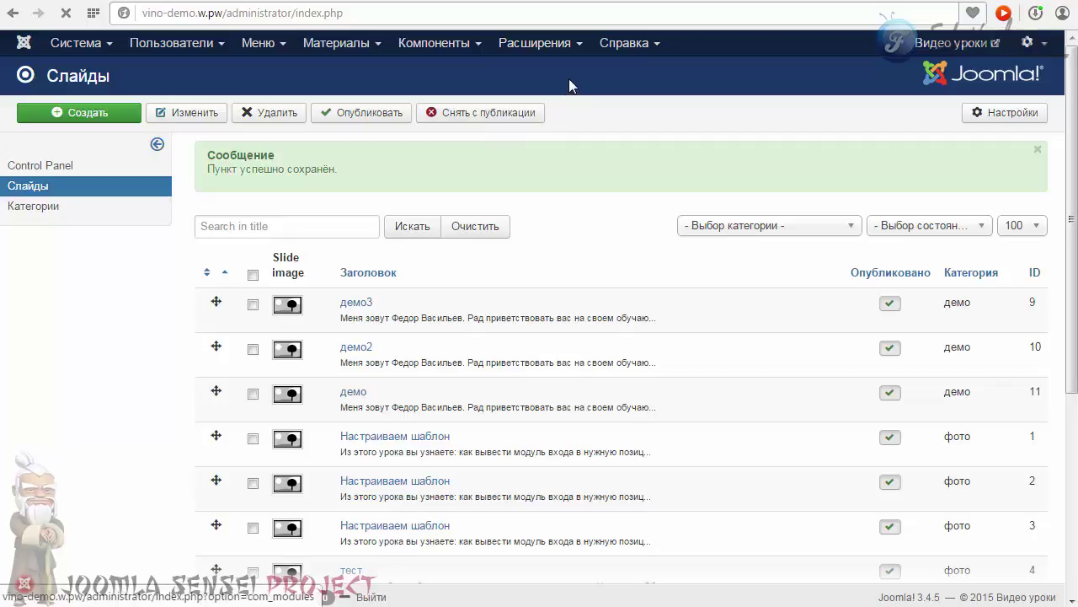
{"action": "left_click", "coordinate": [345, 243]}
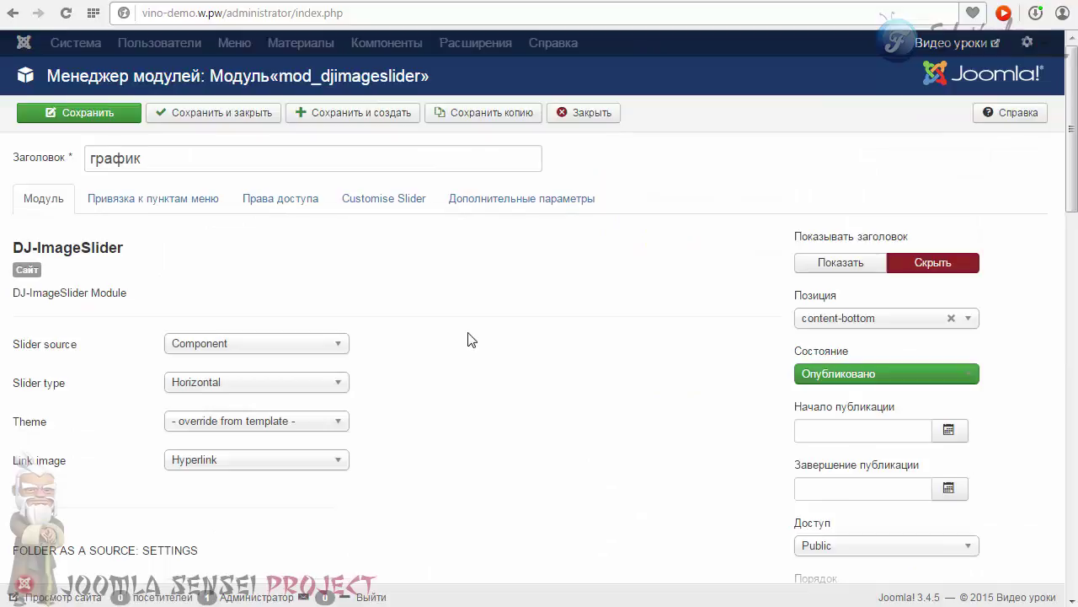
{"action": "scroll", "coordinate": [471, 340], "scroll_direction": "down", "scroll_amount": 6}
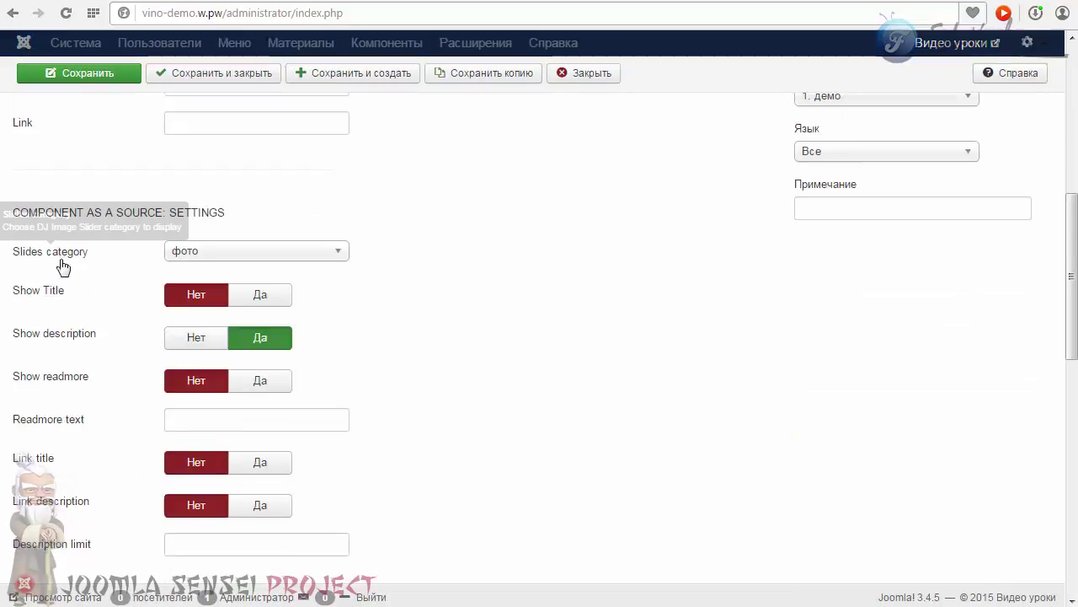
{"action": "left_click", "coordinate": [203, 255]}
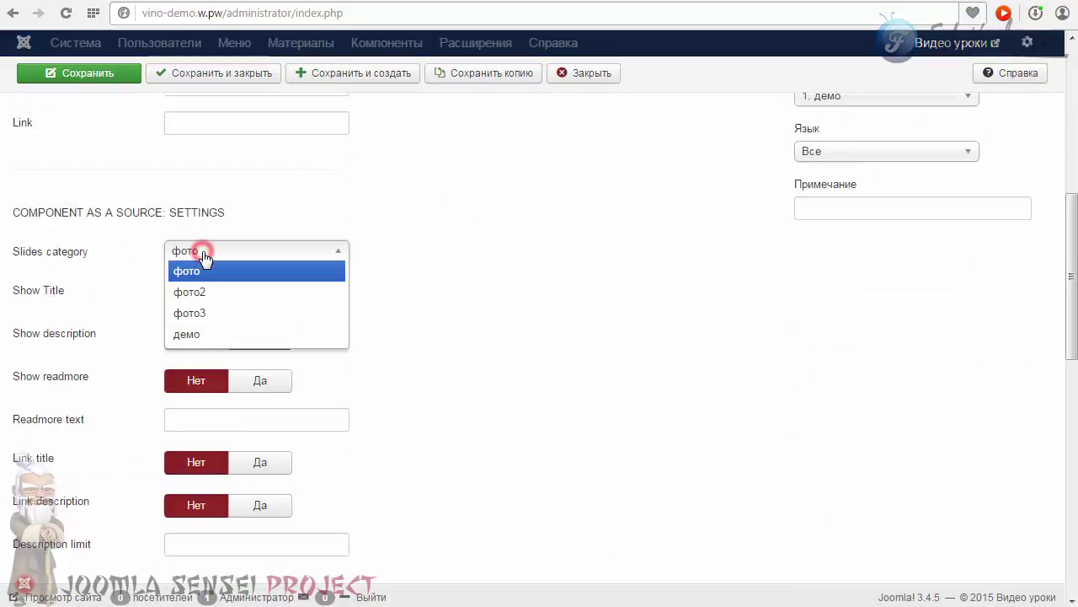
{"action": "left_click", "coordinate": [186, 333]}
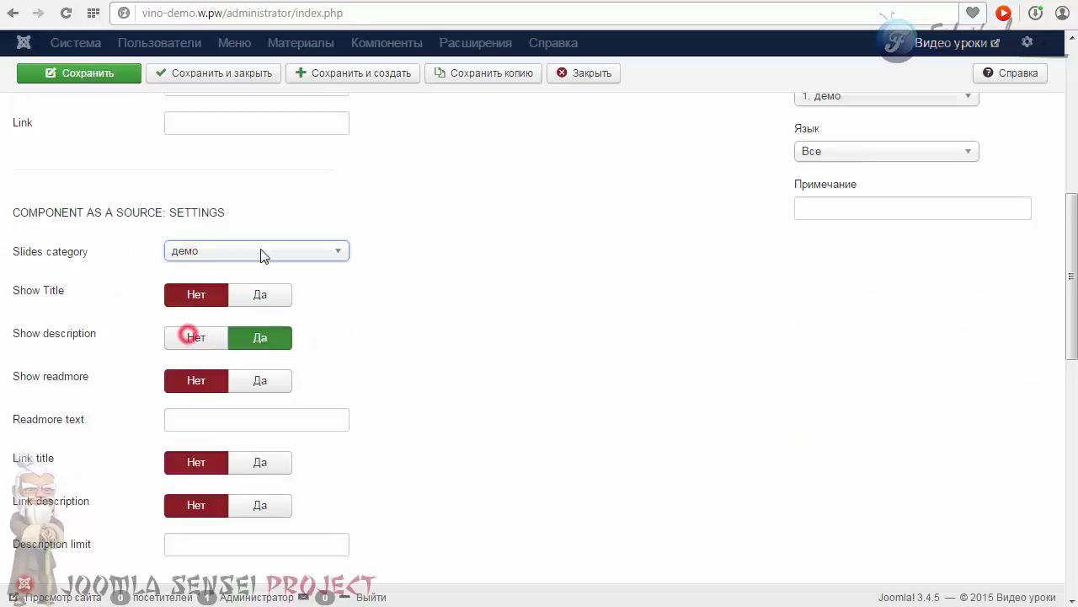
{"action": "left_click", "coordinate": [202, 80]}
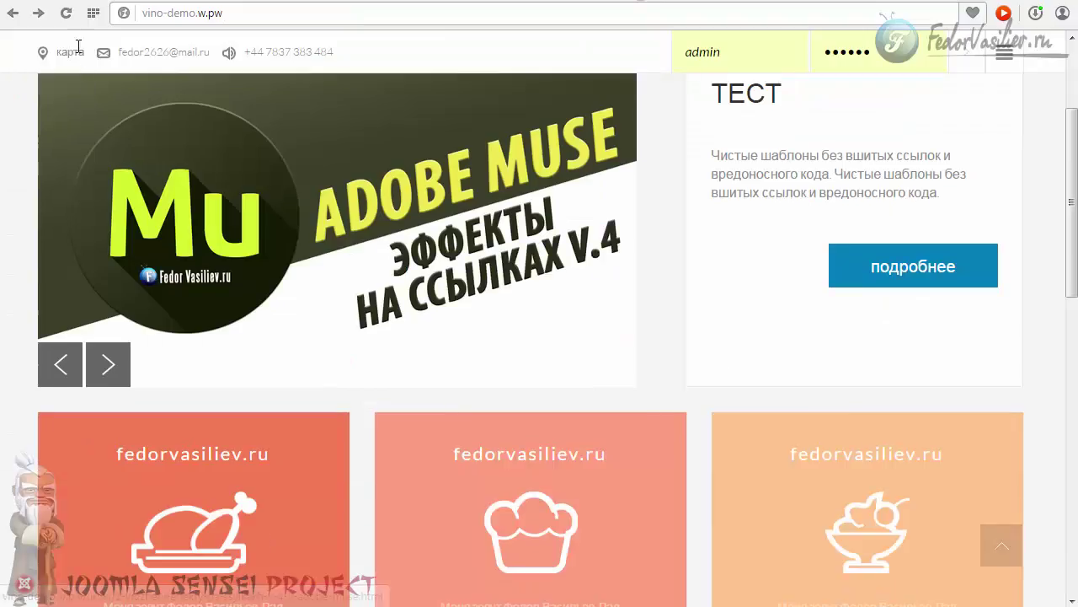
- Reload the vino-demo.w.pw home page and examine how the avatar slider displays near the page's end
{"action": "left_click", "coordinate": [65, 13]}
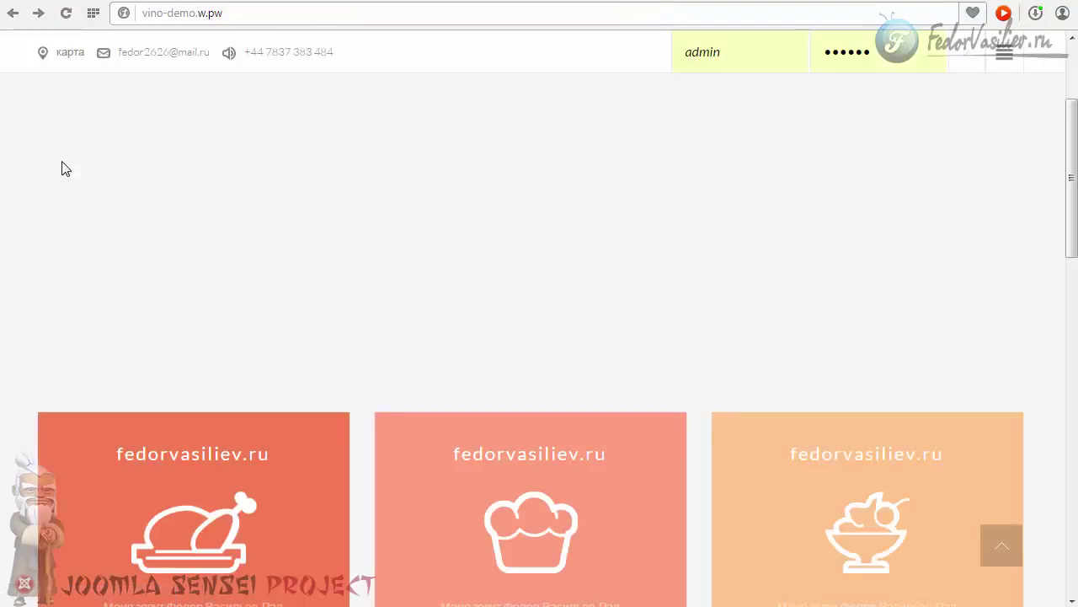
{"action": "scroll", "coordinate": [67, 168], "scroll_direction": "down", "scroll_amount": 12}
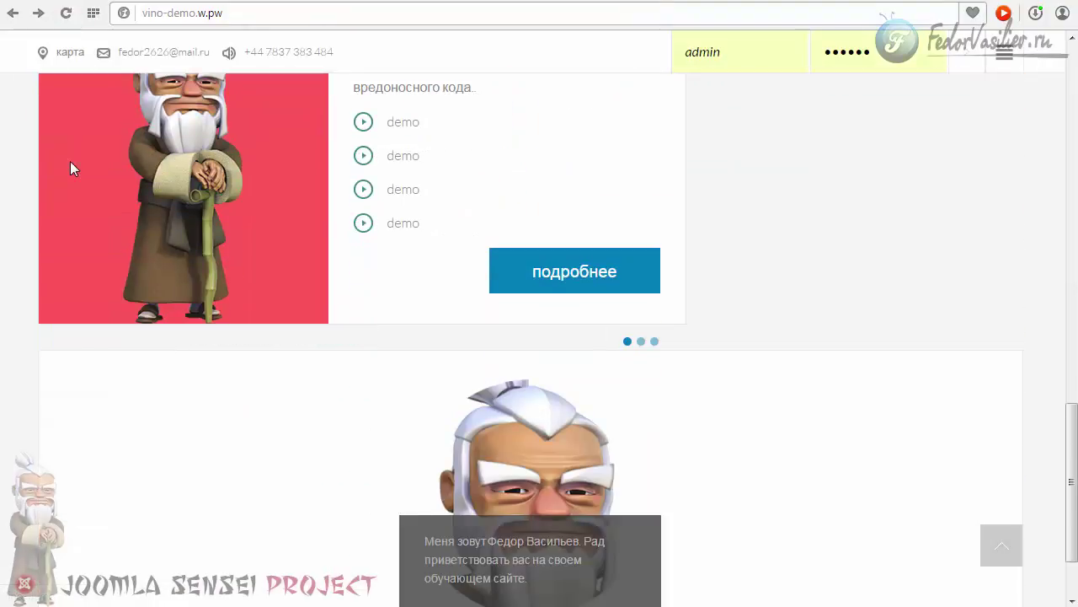
{"action": "scroll", "coordinate": [70, 163], "scroll_direction": "down", "scroll_amount": 1}
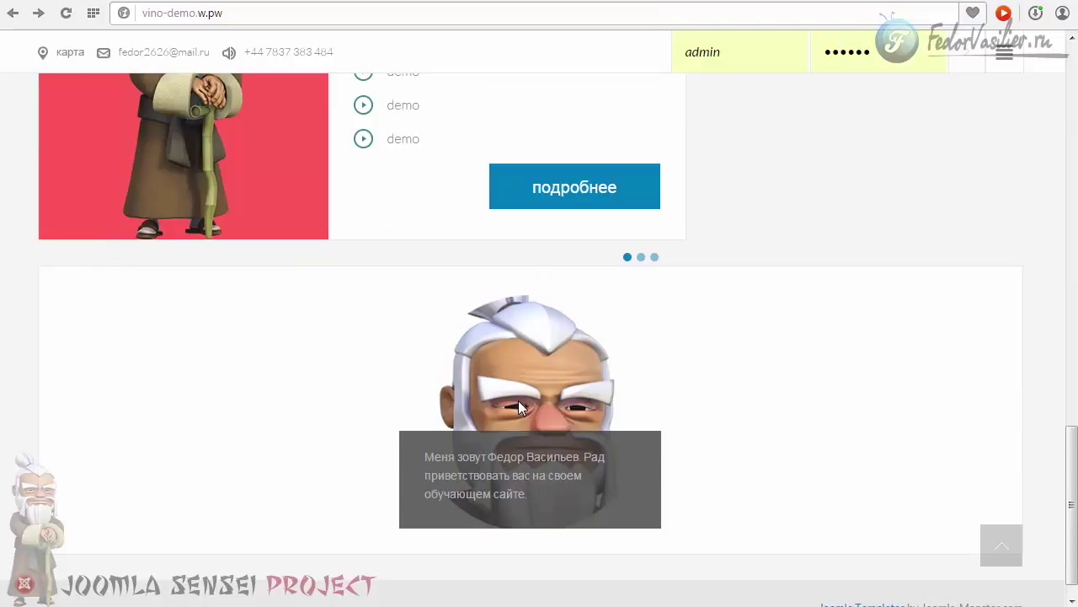
{"action": "scroll", "coordinate": [509, 404], "scroll_direction": "up", "scroll_amount": 3}
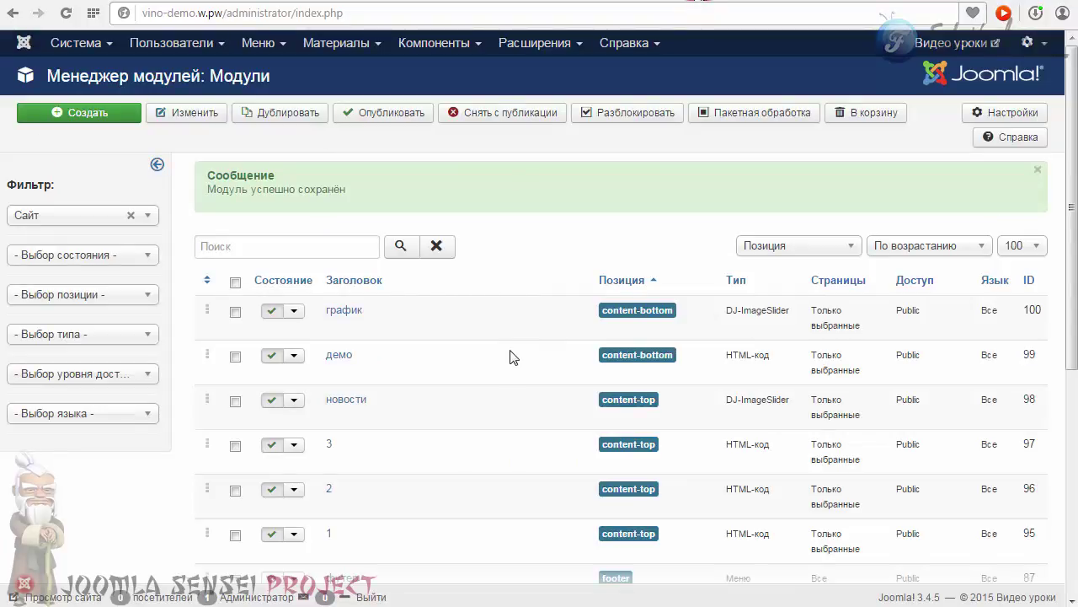
- Set the Bootstrap size of the график module to 4 and save the module
{"action": "left_click", "coordinate": [347, 310]}
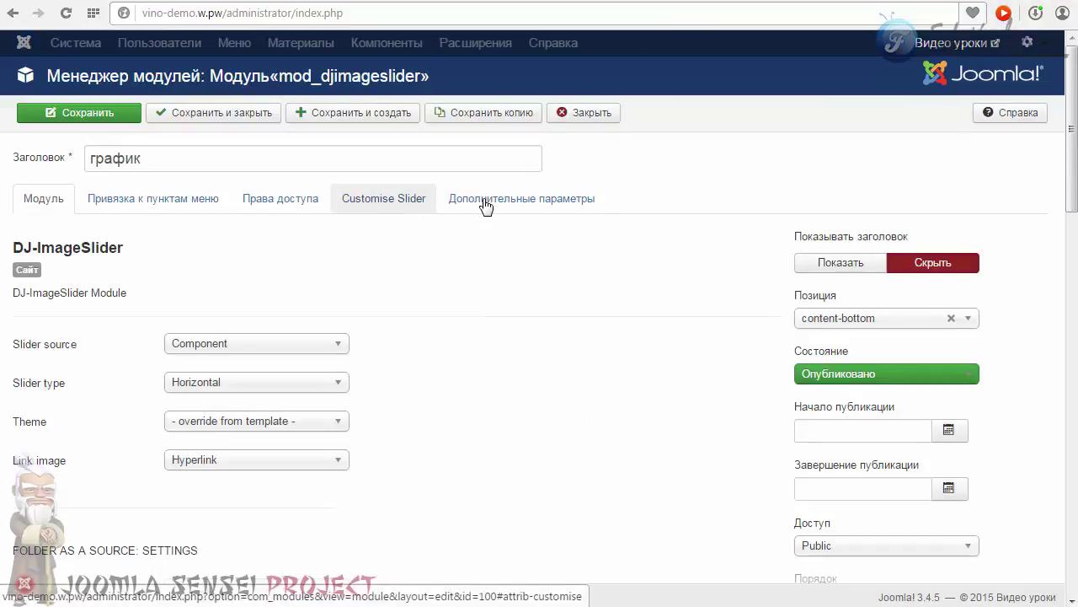
{"action": "left_click", "coordinate": [485, 205]}
{"action": "scroll", "coordinate": [517, 337], "scroll_direction": "down", "scroll_amount": 1}
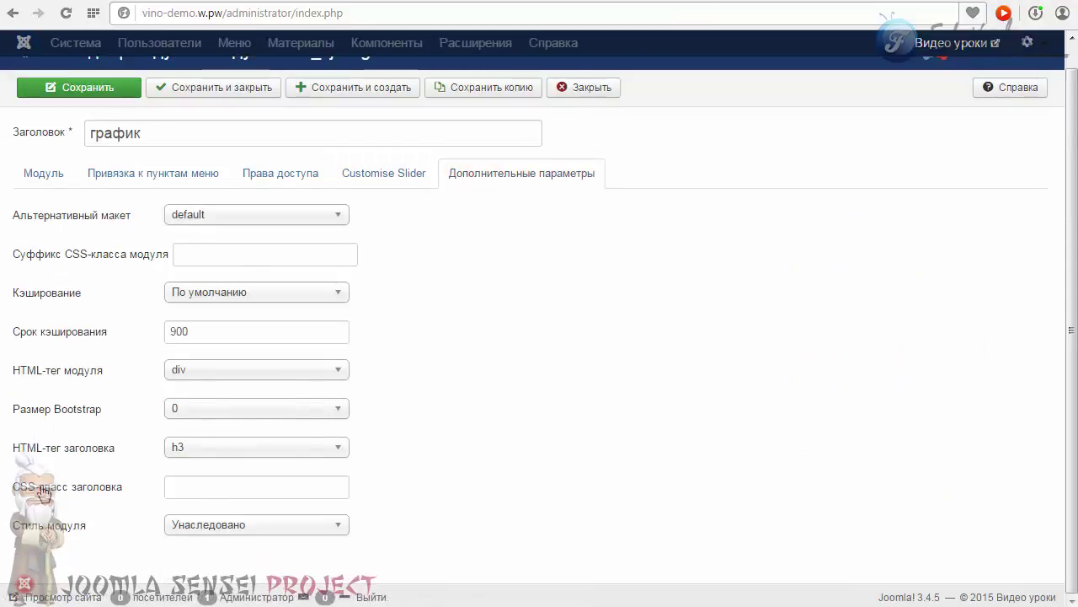
{"action": "scroll", "coordinate": [80, 438], "scroll_direction": "up", "scroll_amount": 1}
{"action": "left_click", "coordinate": [183, 418]}
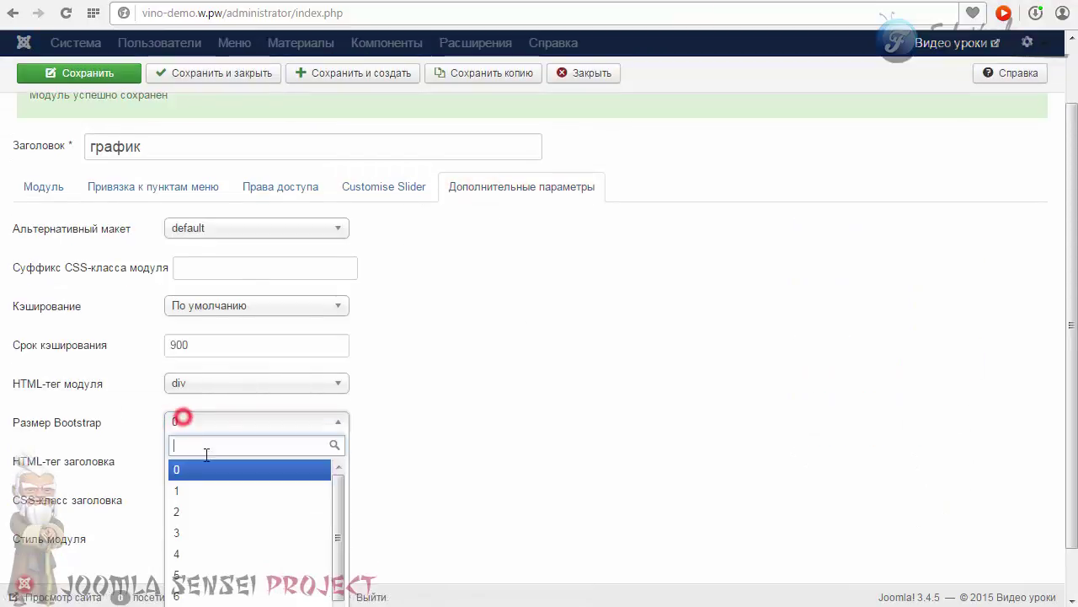
{"action": "left_click", "coordinate": [193, 554]}
{"action": "left_click", "coordinate": [108, 74]}
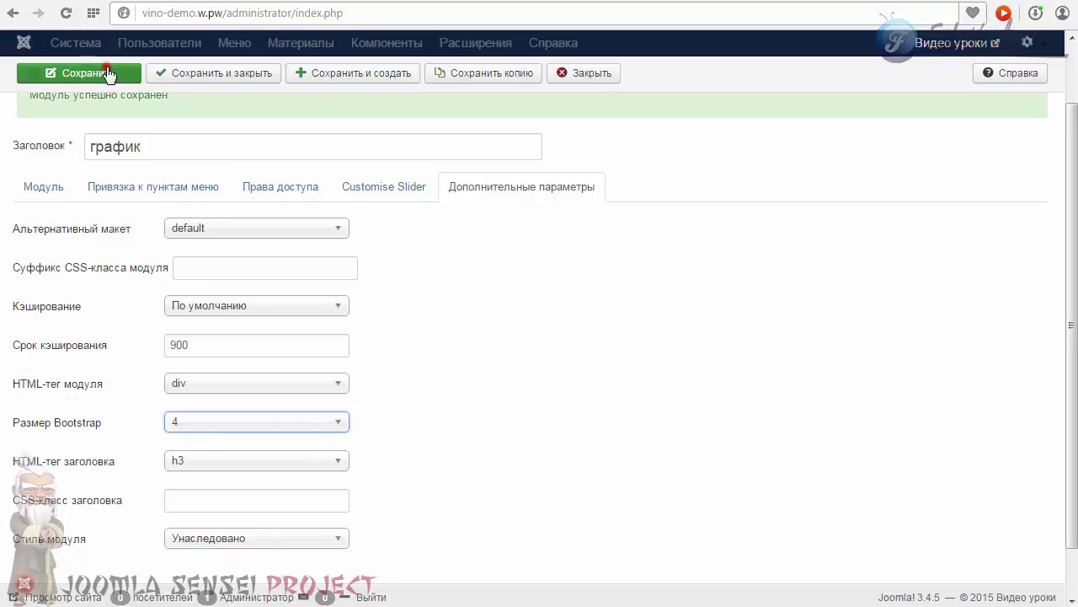
- Reload the site's home page and check the slider's width and placement beside the text block
{"action": "left_click", "coordinate": [628, 1]}
{"action": "scroll", "coordinate": [87, 118], "scroll_direction": "down", "scroll_amount": 5}
{"action": "left_click", "coordinate": [65, 13]}
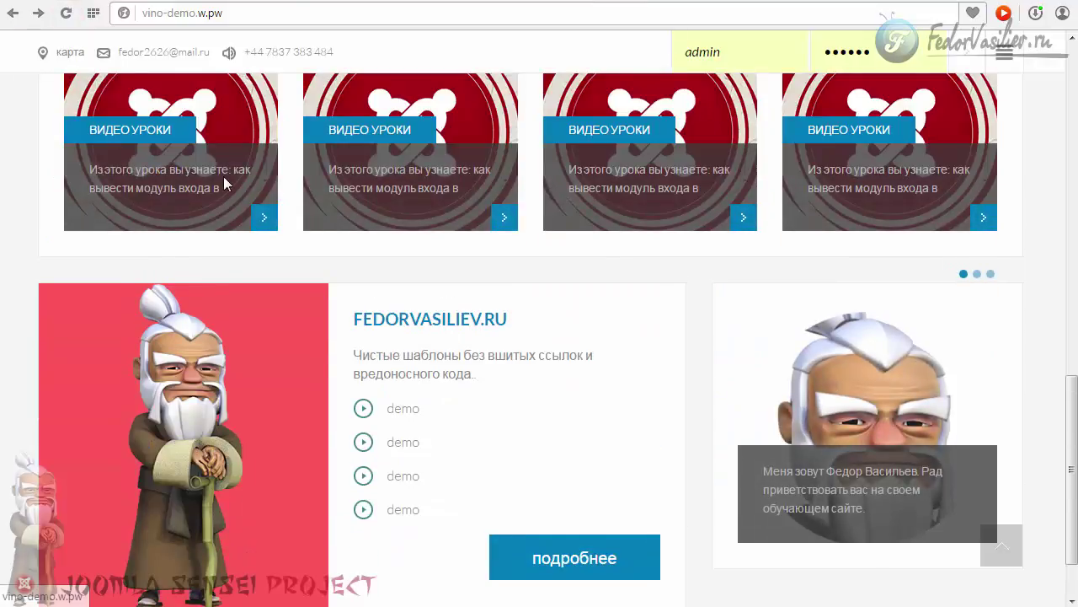
{"action": "scroll", "coordinate": [224, 176], "scroll_direction": "down", "scroll_amount": 1}
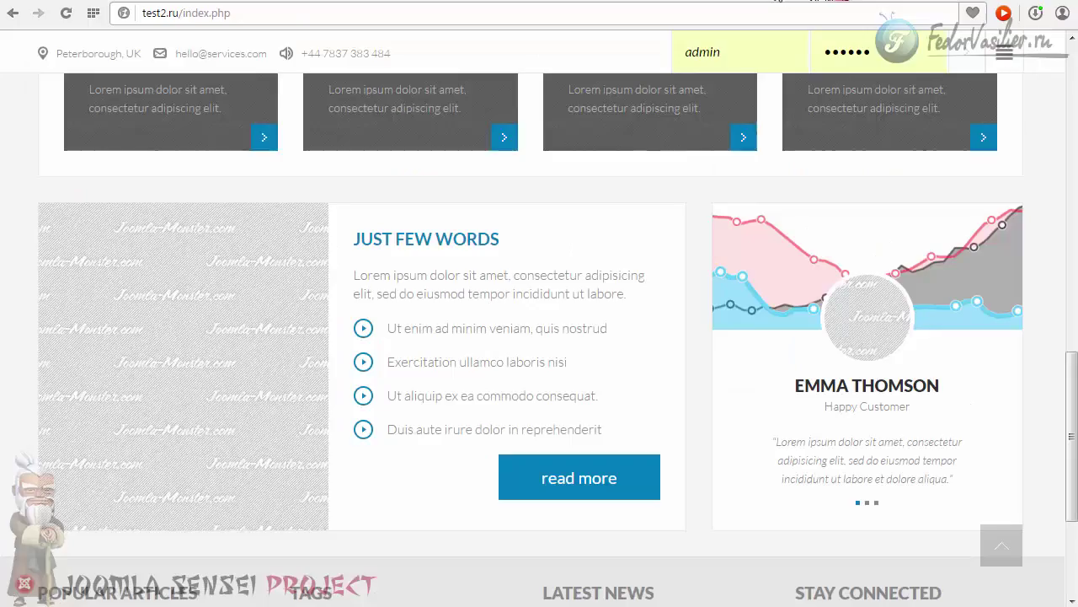
- Compare the avatar slider with the testimonials slider on the test2.ru demo site, switching between its slides
{"action": "left_click", "coordinate": [861, 313]}
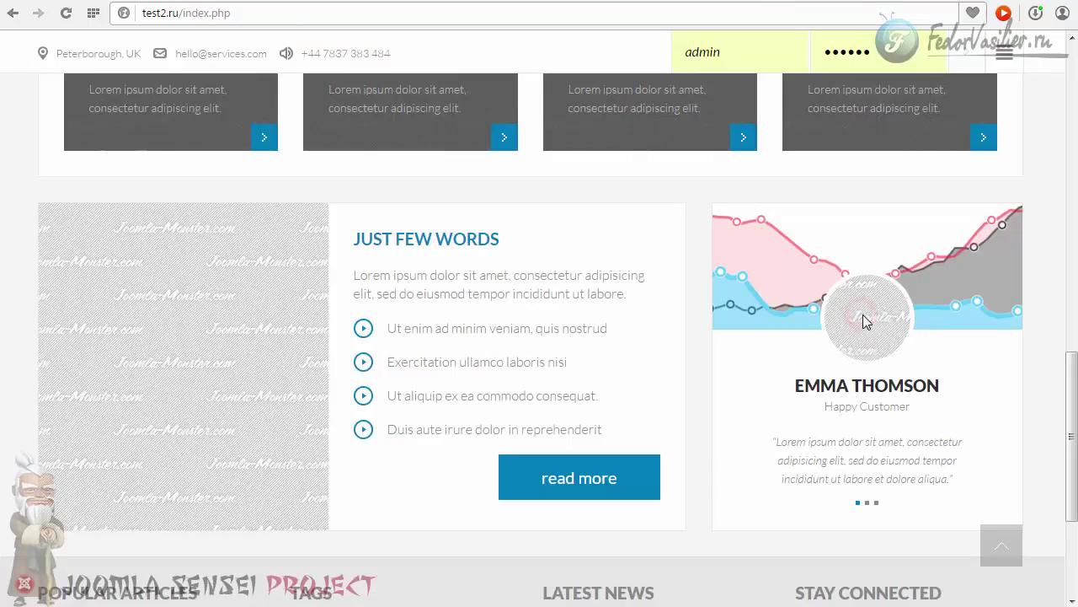
{"action": "left_click", "coordinate": [863, 315]}
{"action": "left_click", "coordinate": [632, 1]}
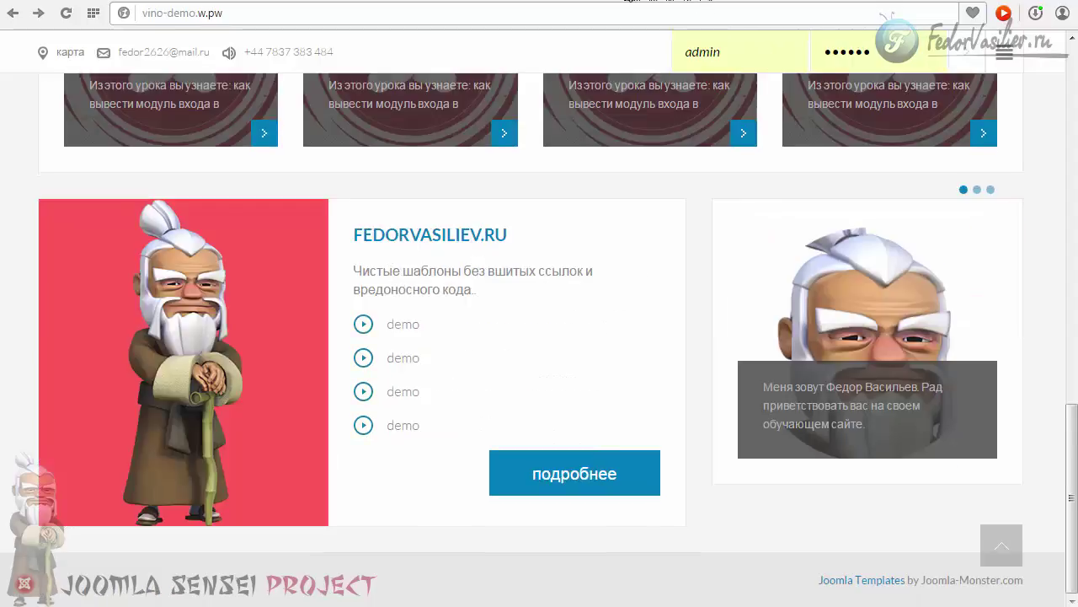
{"action": "left_click", "coordinate": [710, 2]}
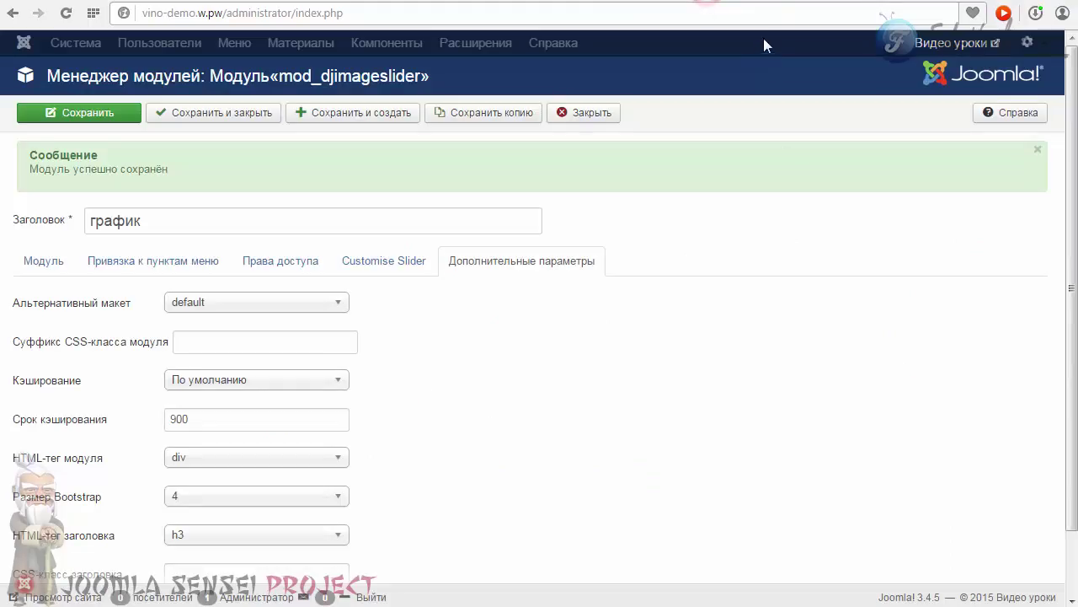
{"action": "left_click", "coordinate": [707, 3]}
{"action": "left_click", "coordinate": [867, 504]}
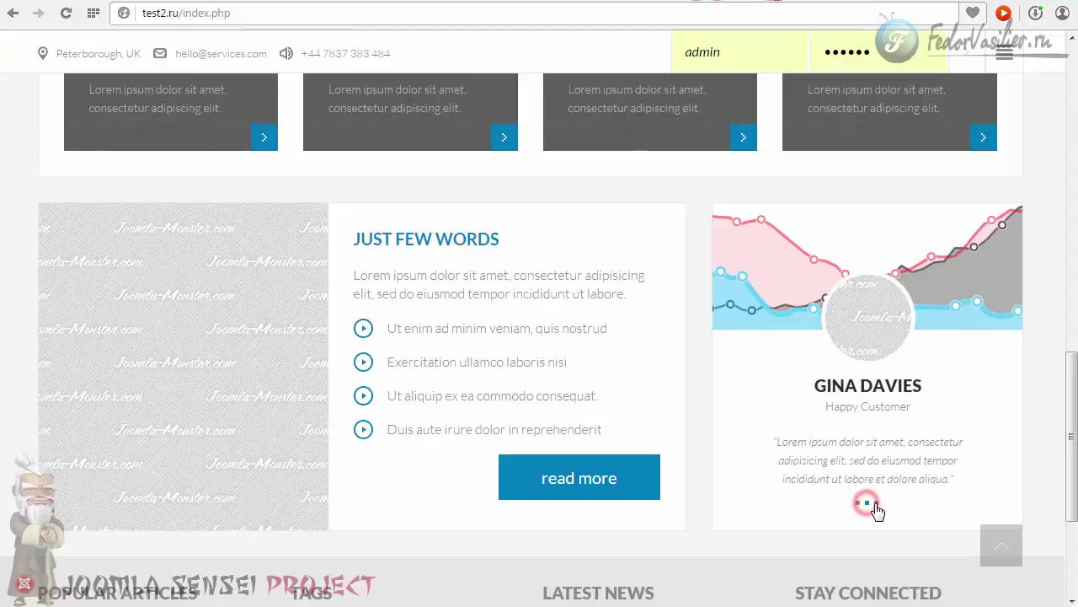
{"action": "left_click", "coordinate": [859, 504]}
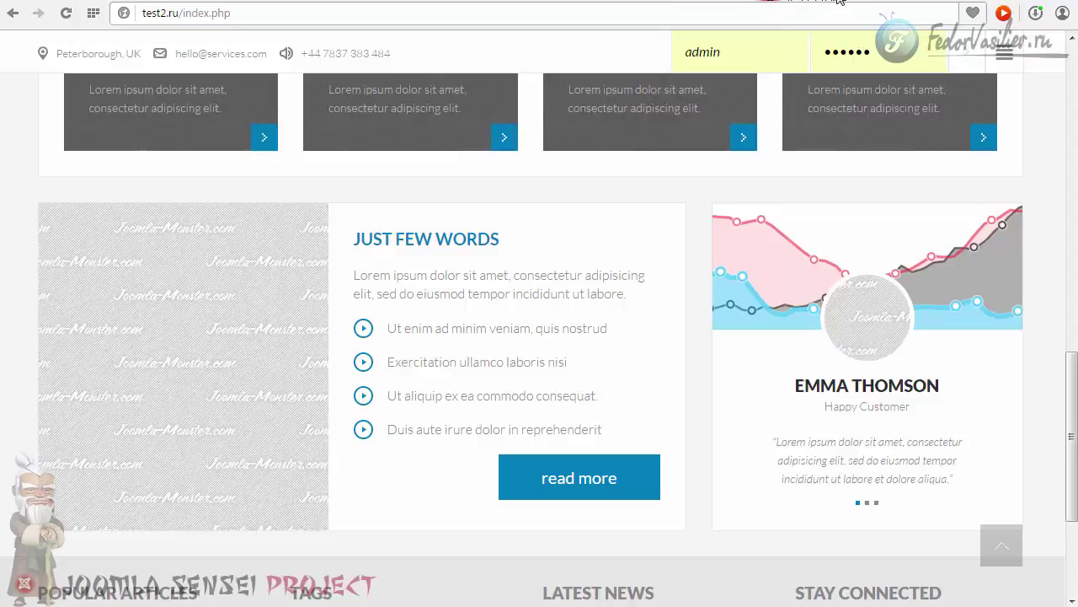
- Copy the module class suffix testimonials-ms from the Testimonials module in the test2.ru administrator
{"action": "left_click", "coordinate": [838, 2]}
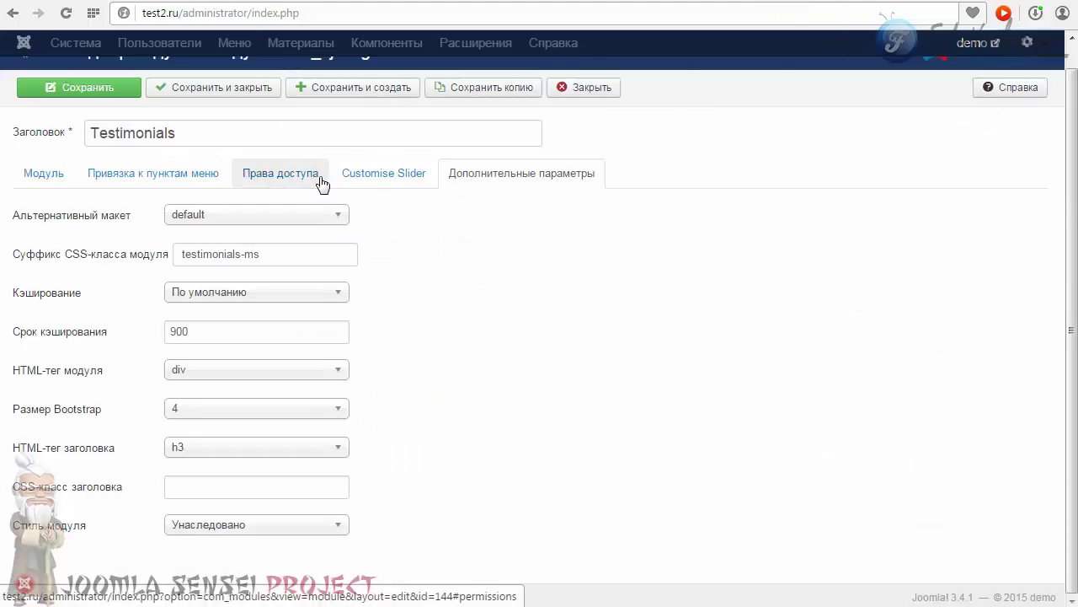
{"action": "left_click", "coordinate": [198, 132]}
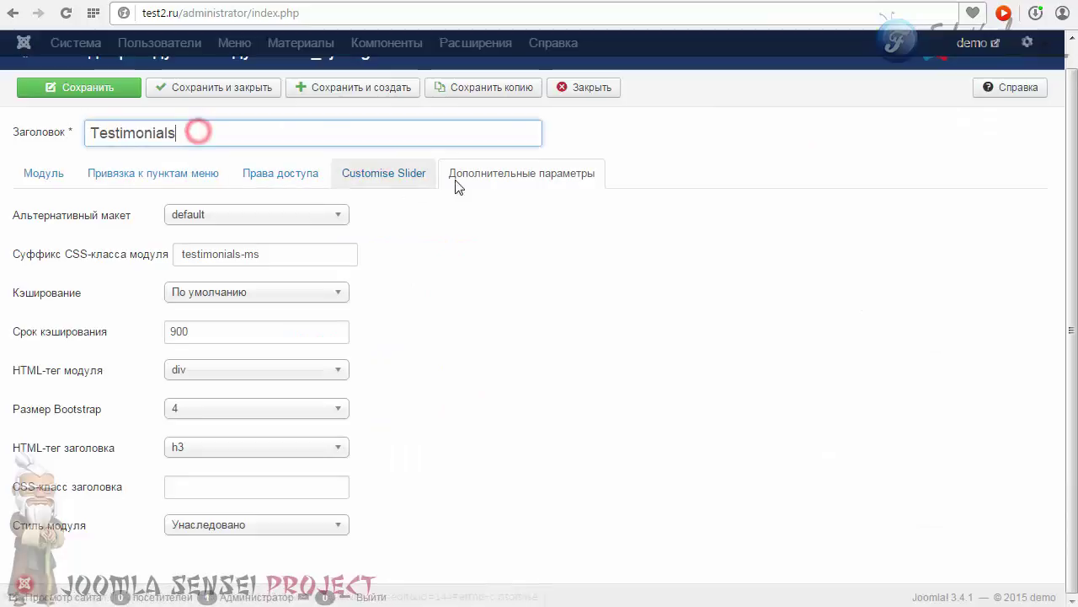
{"action": "left_click", "coordinate": [455, 183]}
{"action": "mouse_move", "coordinate": [79, 261]}
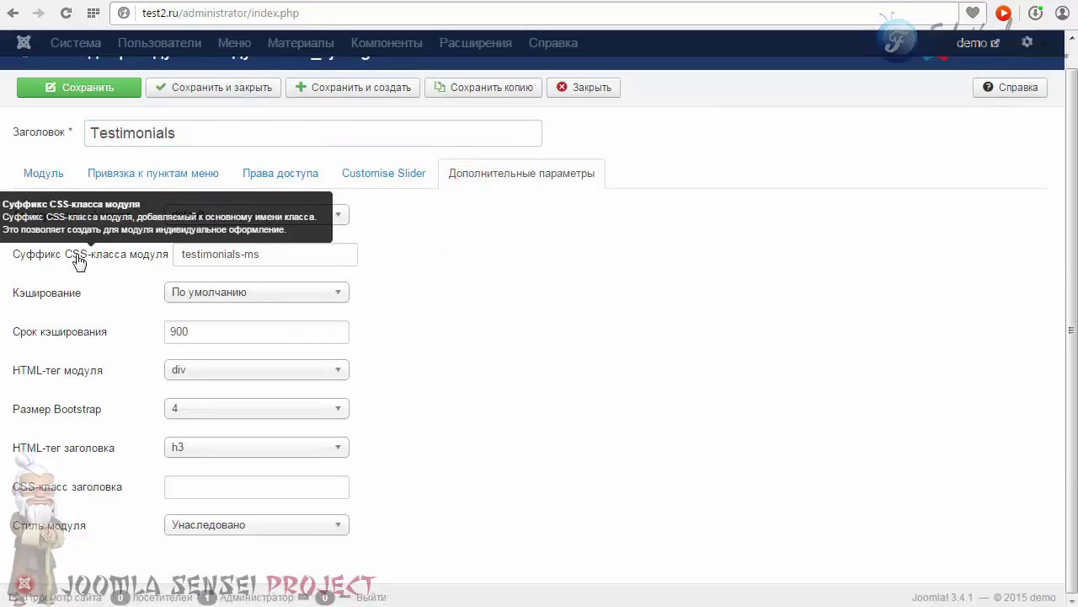
{"action": "left_click_drag", "start_coordinate": [278, 253], "coordinate": [160, 261]}
{"action": "right_click", "coordinate": [204, 253]}
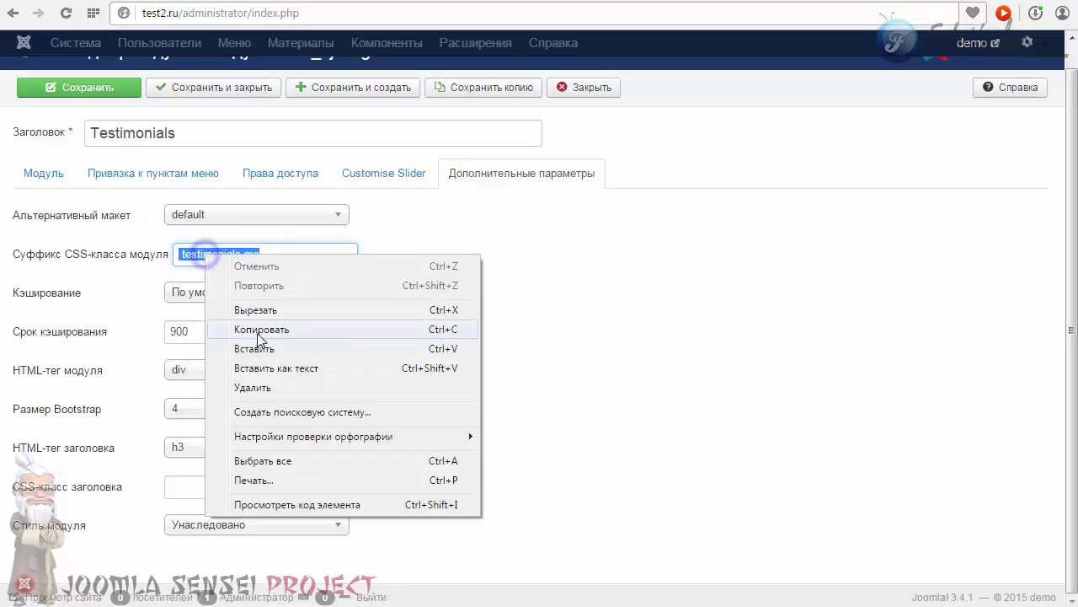
{"action": "left_click", "coordinate": [260, 331]}
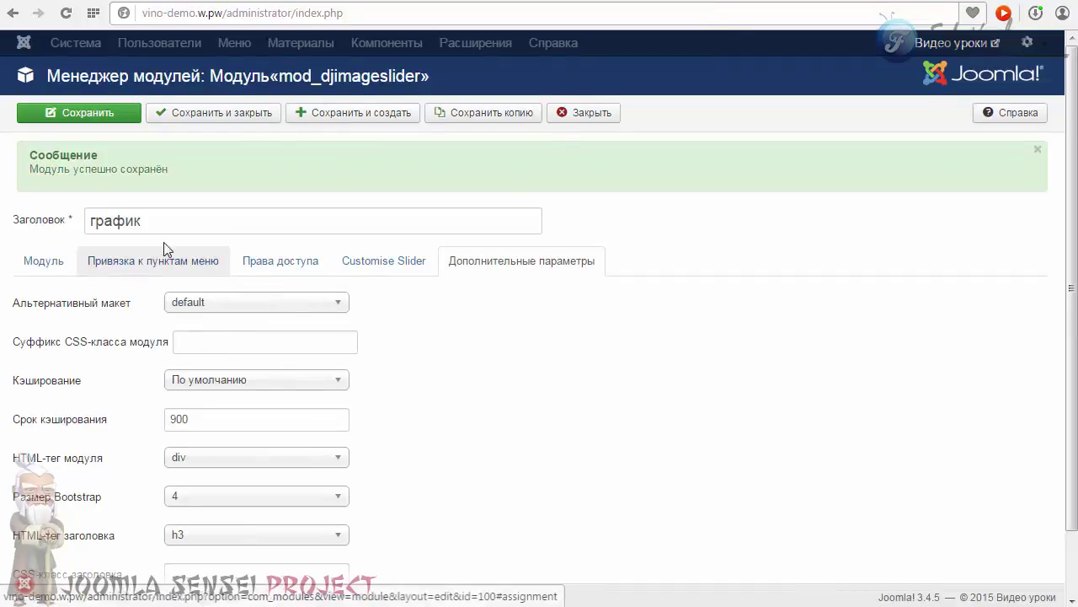
- Paste testimonials-ms as the CSS class suffix of the график module on vino-demo.w.pw and save the module
{"action": "scroll", "coordinate": [353, 278], "scroll_direction": "down", "scroll_amount": 2}
{"action": "mouse_move", "coordinate": [26, 280]}
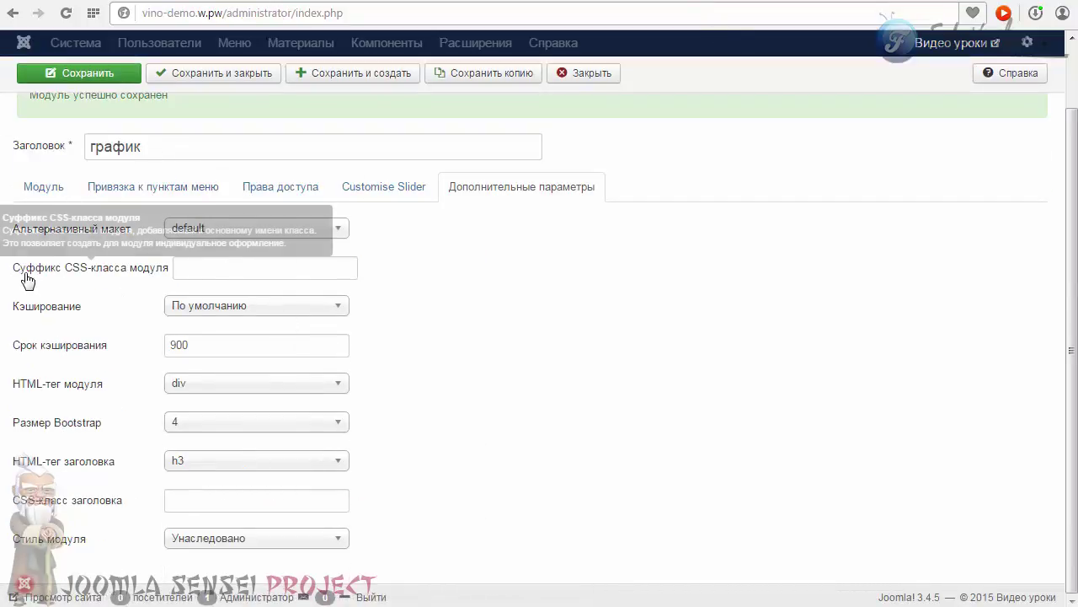
{"action": "right_click", "coordinate": [225, 269]}
{"action": "left_click", "coordinate": [279, 363]}
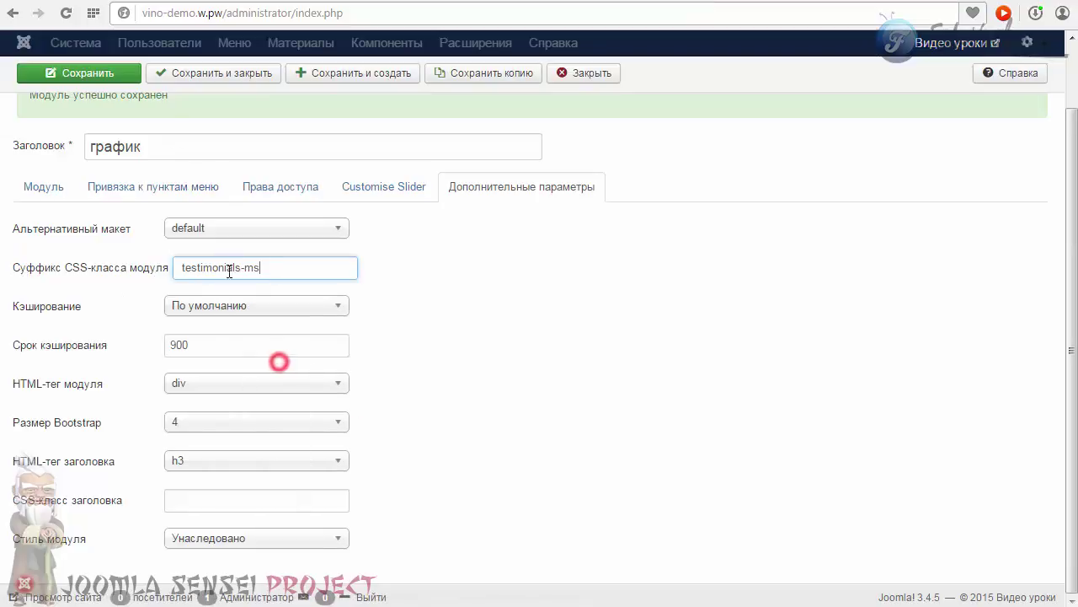
{"action": "left_click", "coordinate": [118, 76]}
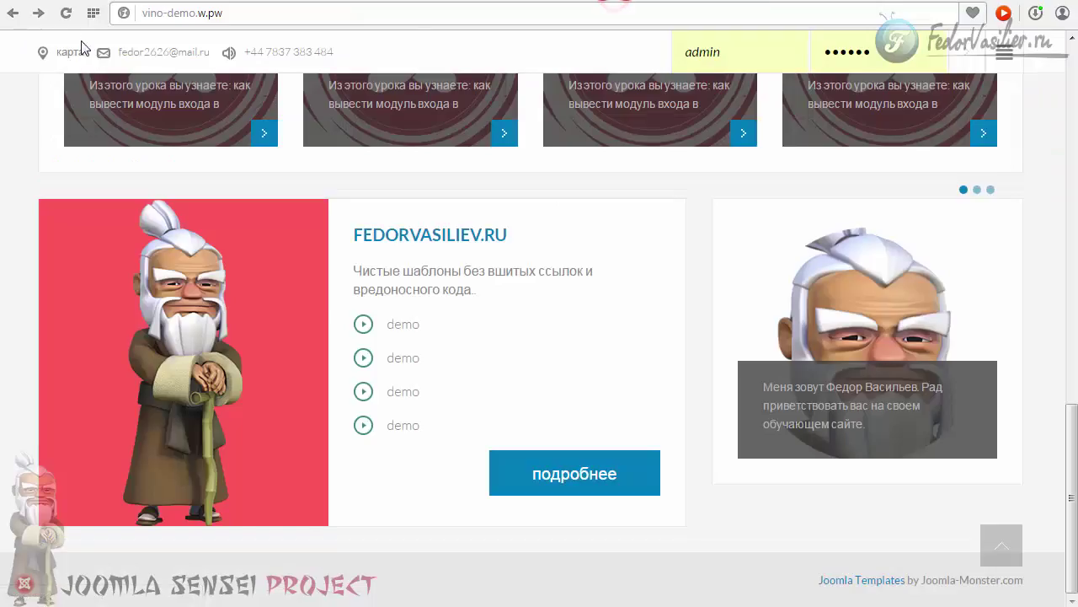
- Reload the home page and open testimonials1.png from folder 32 in Photoshop, assigning the Adobe RGB (1998) working profile
{"action": "left_click", "coordinate": [71, 14]}
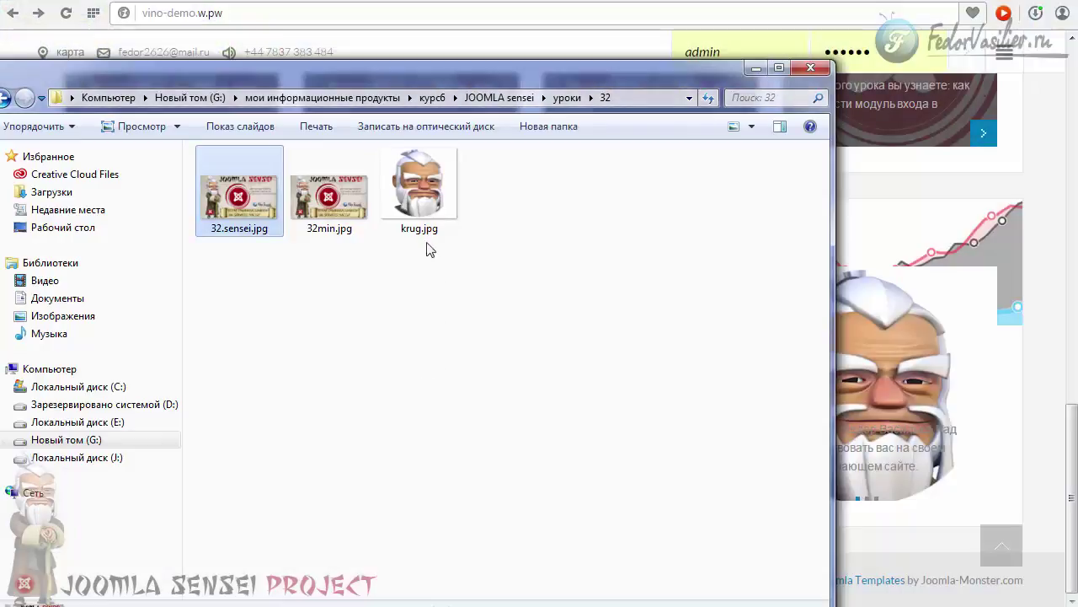
{"action": "left_click", "coordinate": [430, 226]}
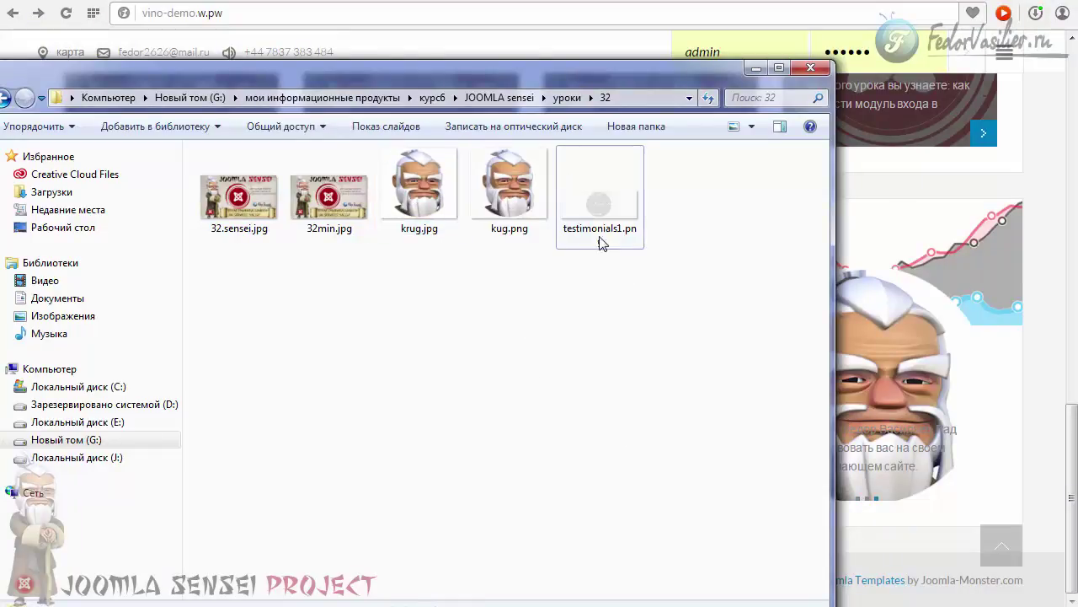
{"action": "left_click", "coordinate": [595, 212]}
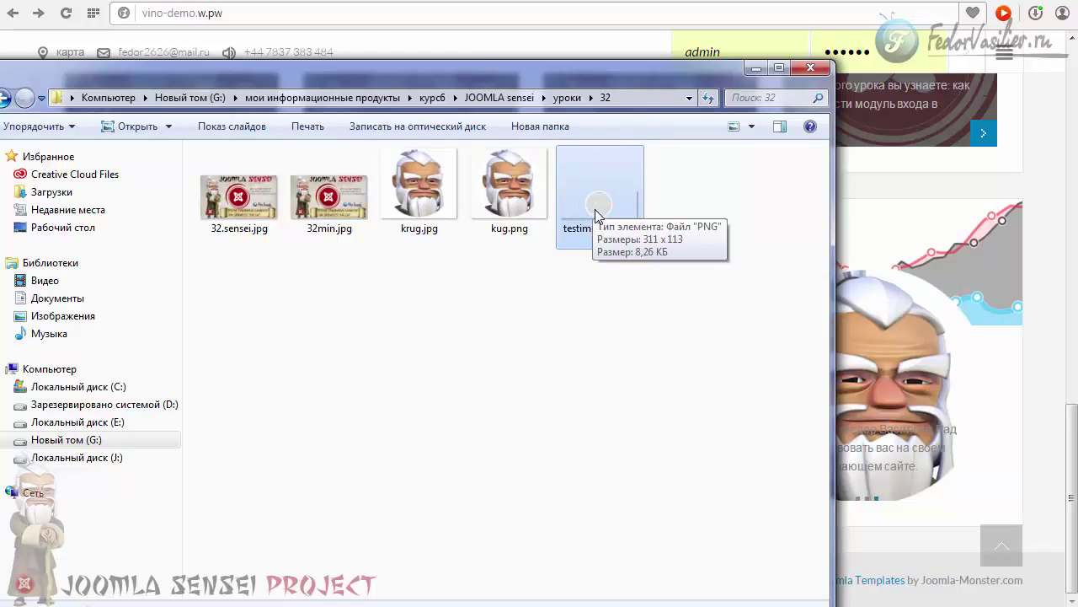
{"action": "left_click_drag", "start_coordinate": [595, 213], "coordinate": [474, 440]}
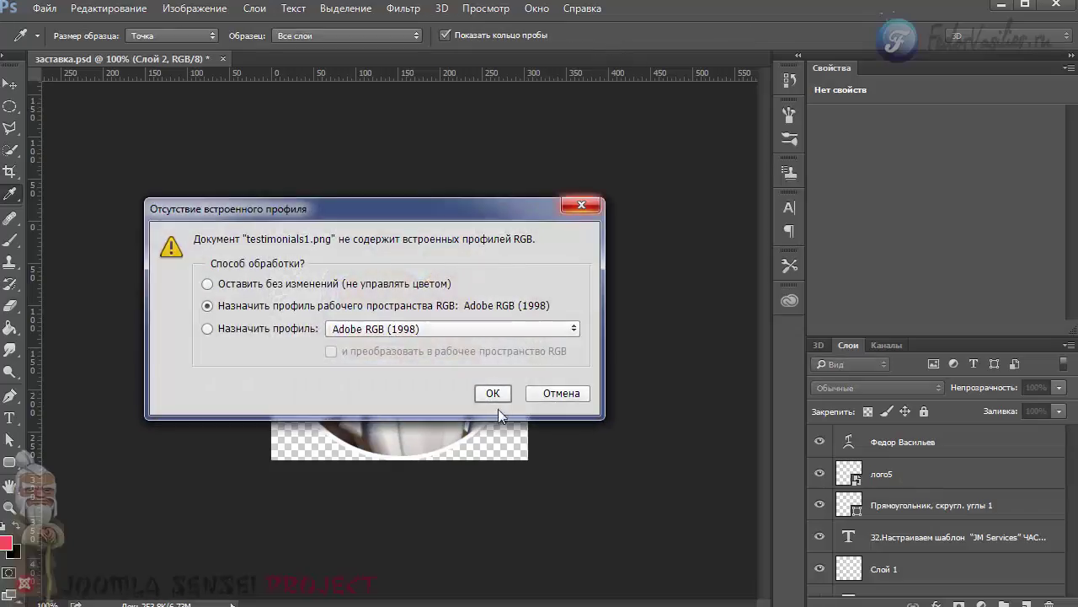
{"action": "left_click", "coordinate": [498, 389]}
- Copy the round avatar layer from заставка.psd into testimonials1.png
{"action": "key", "text": "c"}
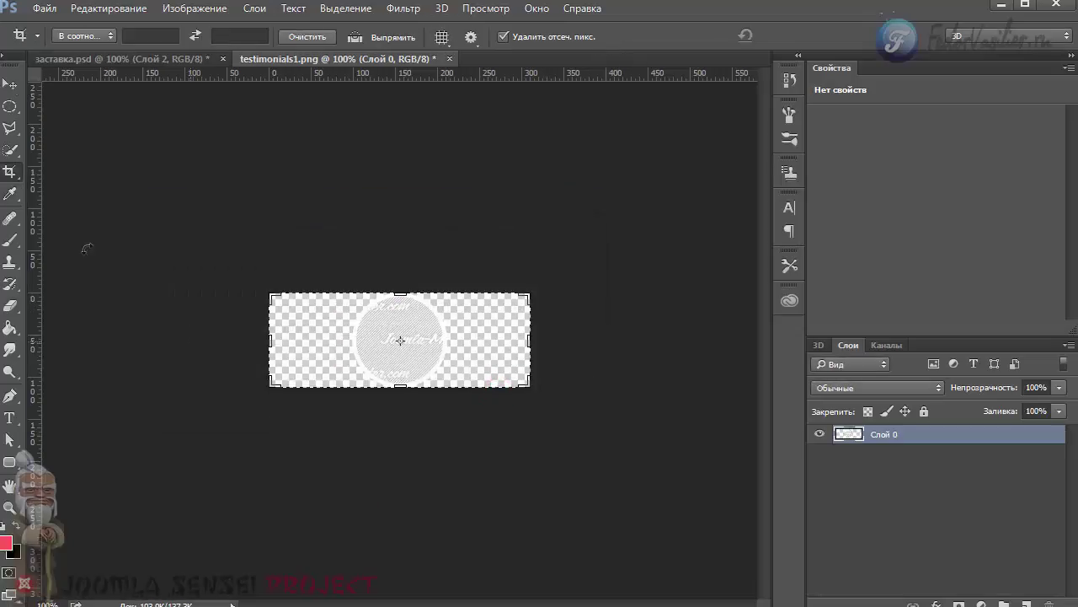
{"action": "left_click", "coordinate": [10, 83]}
{"action": "left_click_drag", "start_coordinate": [164, 60], "coordinate": [400, 341]}
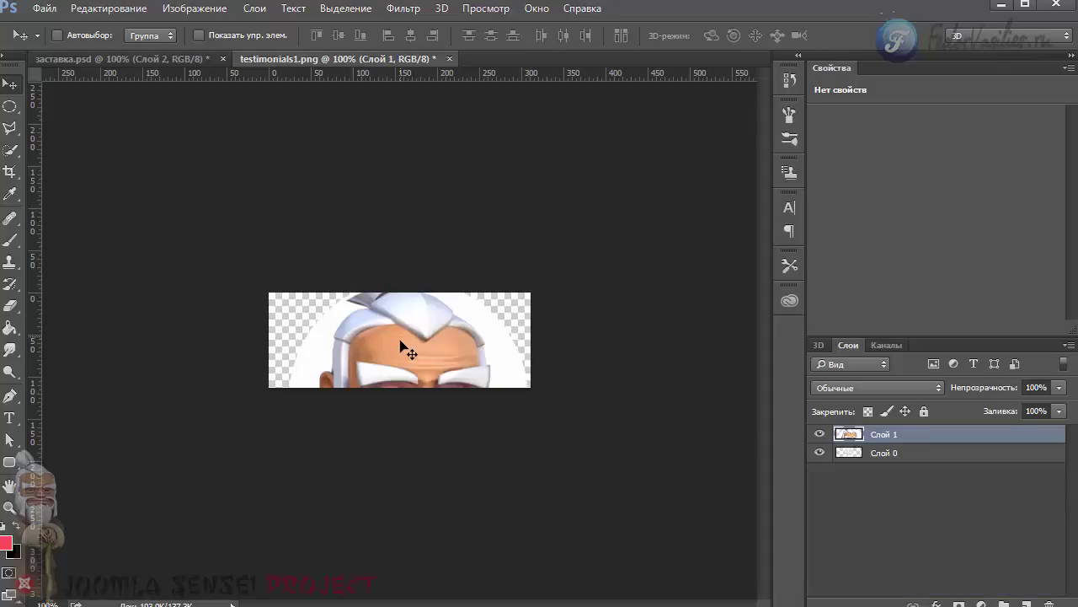
- Scale the avatar layer down to the size of the grey circle and centre it over the circle
{"action": "key", "text": "ctrl+t"}
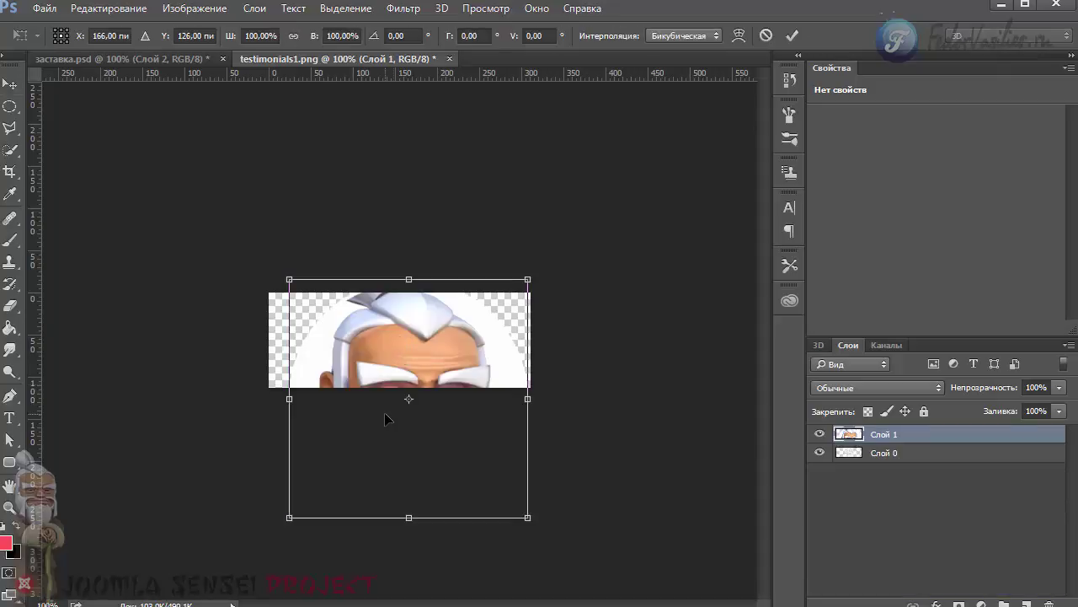
{"action": "left_click_drag", "start_coordinate": [424, 369], "coordinate": [462, 238]}
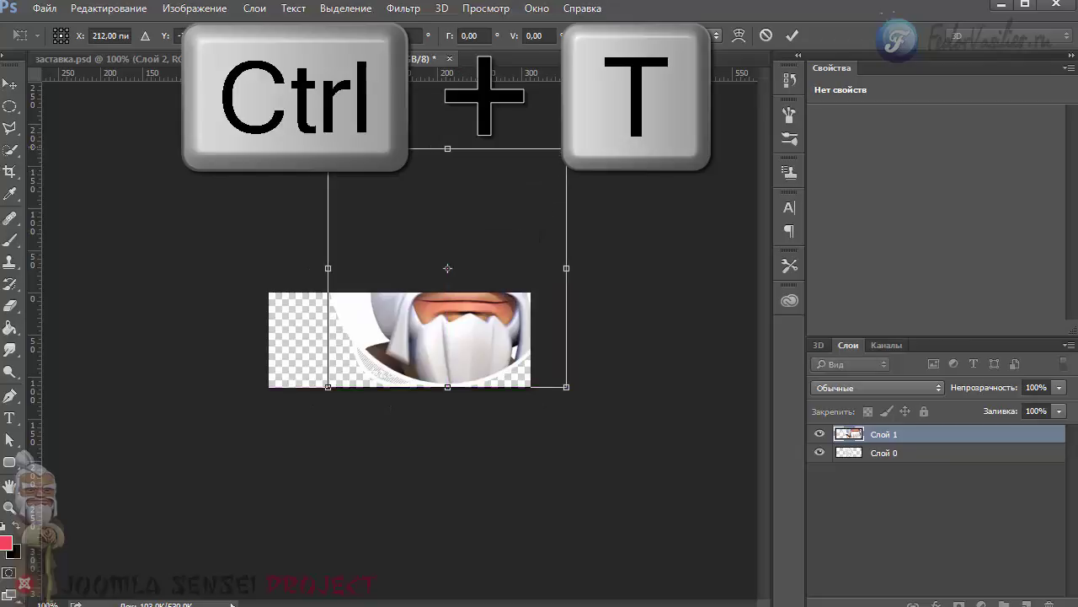
{"action": "left_click_drag", "start_coordinate": [566, 149], "coordinate": [416, 297]}
{"action": "left_click_drag", "start_coordinate": [384, 335], "coordinate": [408, 334]}
{"action": "key", "text": "Return"}
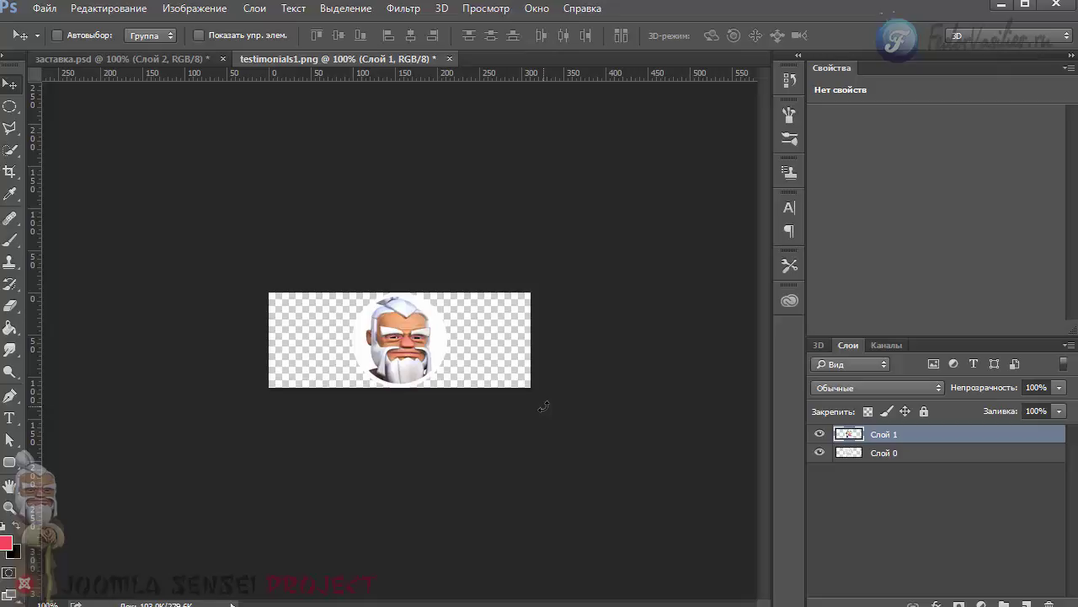
- Save the avatar image for the web as PNG-24 with transparency, overwriting testimonials1.png in folder 32
{"action": "left_click", "coordinate": [46, 8]}
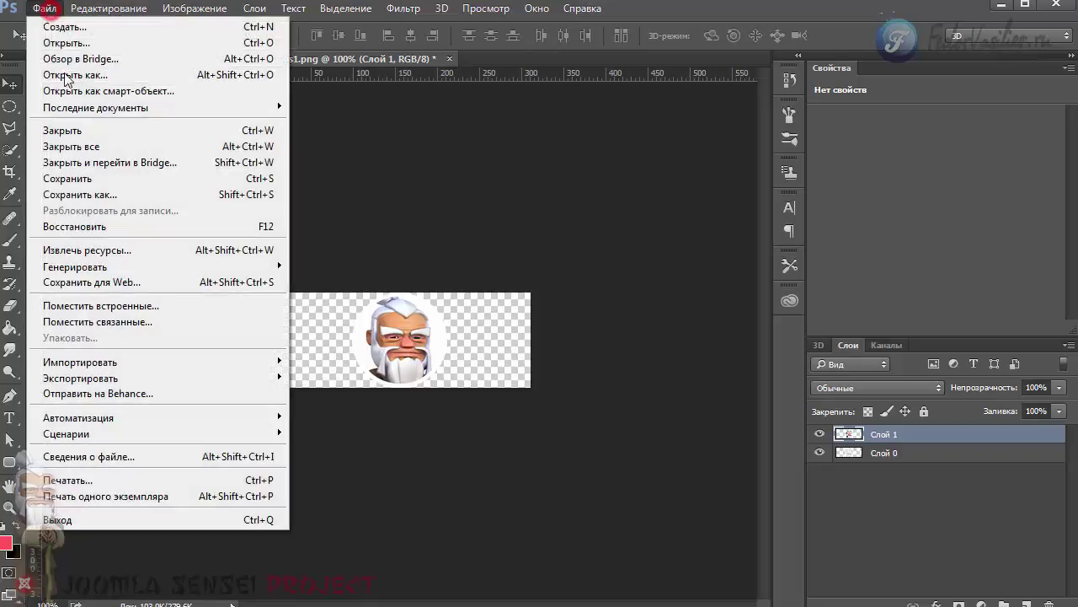
{"action": "left_click", "coordinate": [114, 285]}
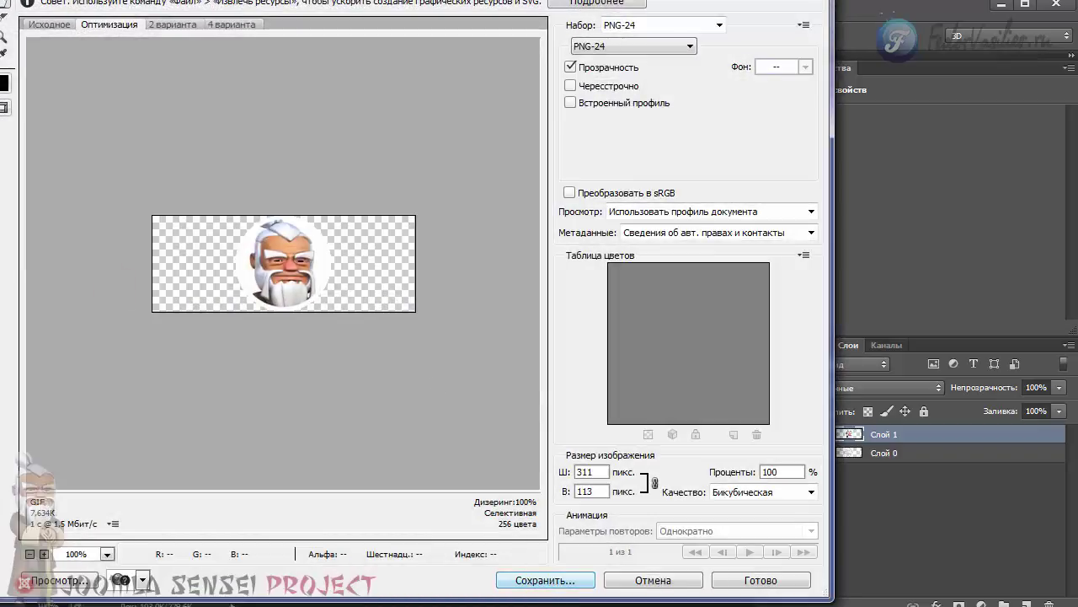
{"action": "left_click", "coordinate": [601, 45]}
{"action": "left_click", "coordinate": [599, 103]}
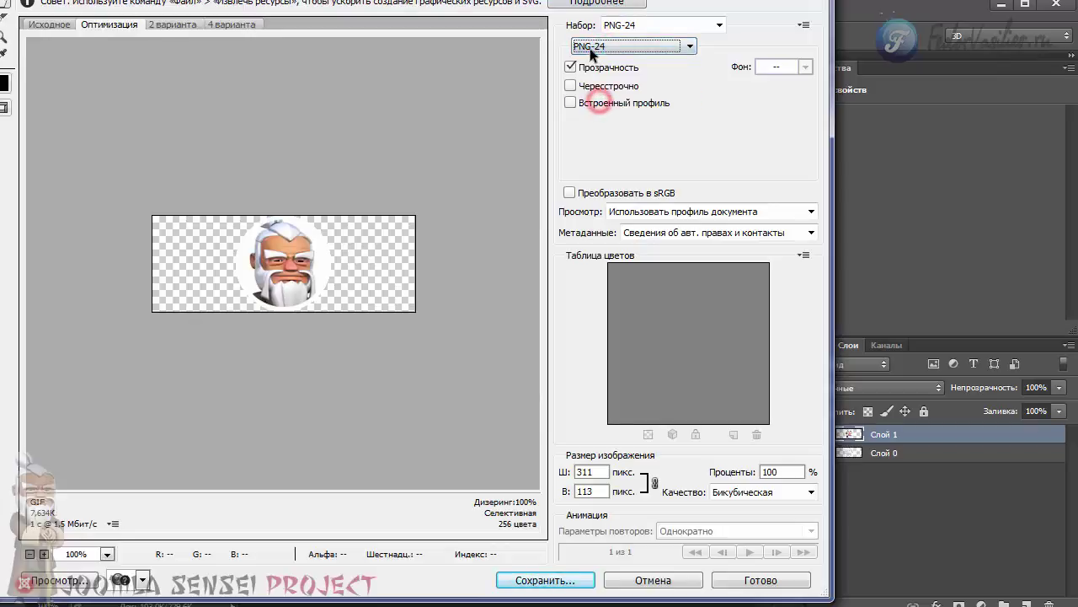
{"action": "left_click", "coordinate": [556, 579]}
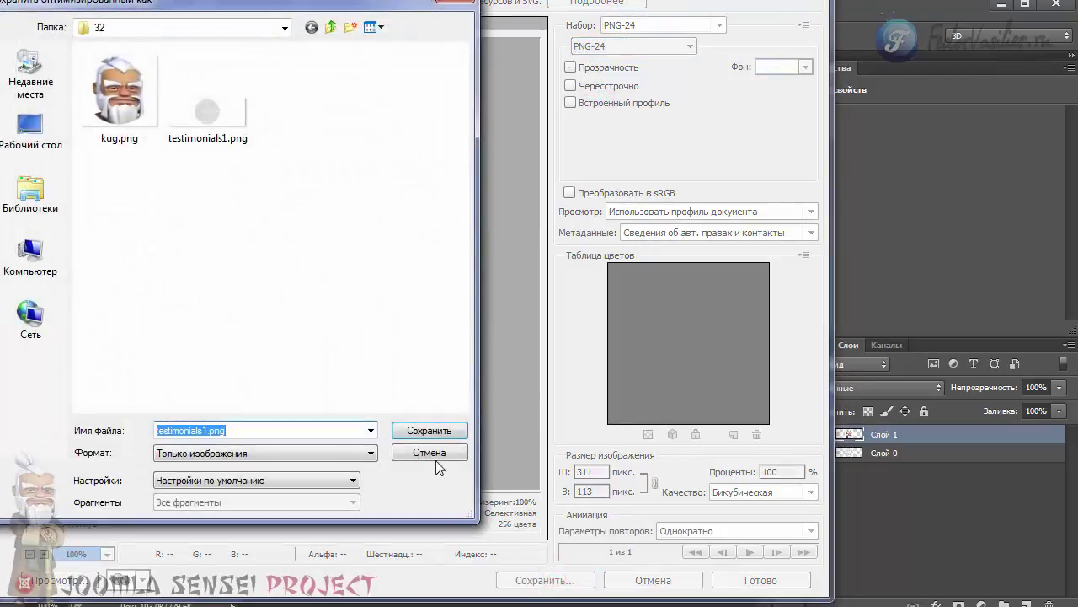
{"action": "left_click", "coordinate": [426, 430]}
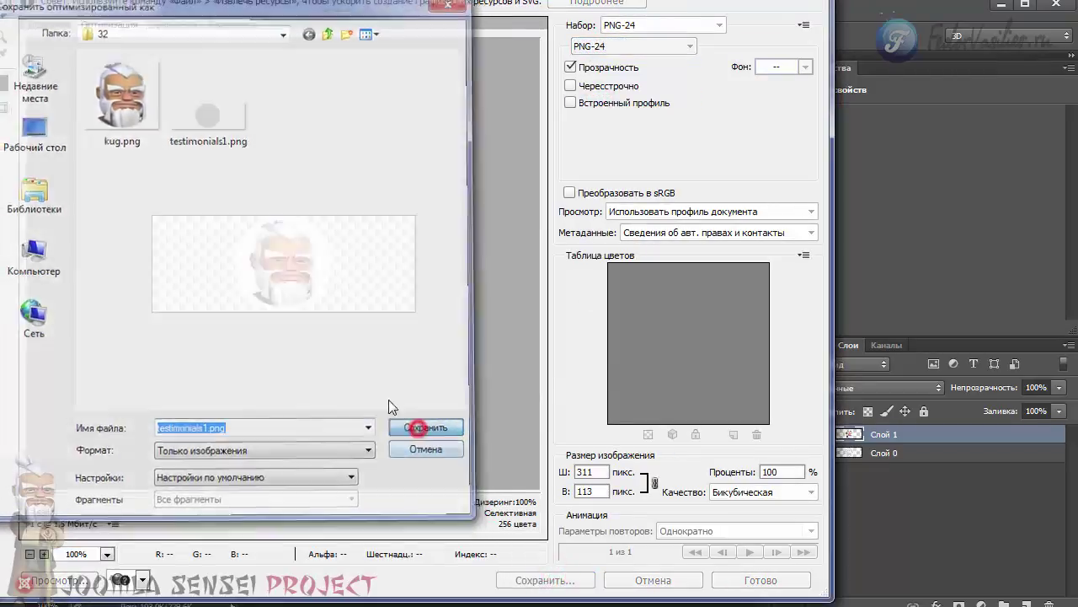
{"action": "left_click", "coordinate": [468, 358]}
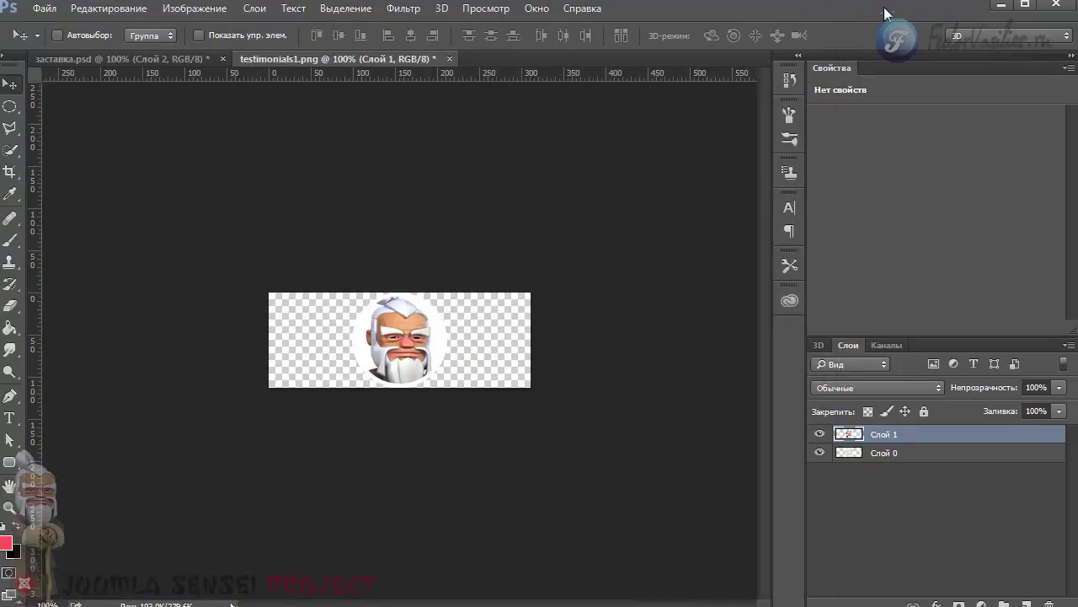
- Switch to the vino-demo.w.pw administrator and open the демо slide from the slide list for editing
{"action": "left_click", "coordinate": [1001, 7]}
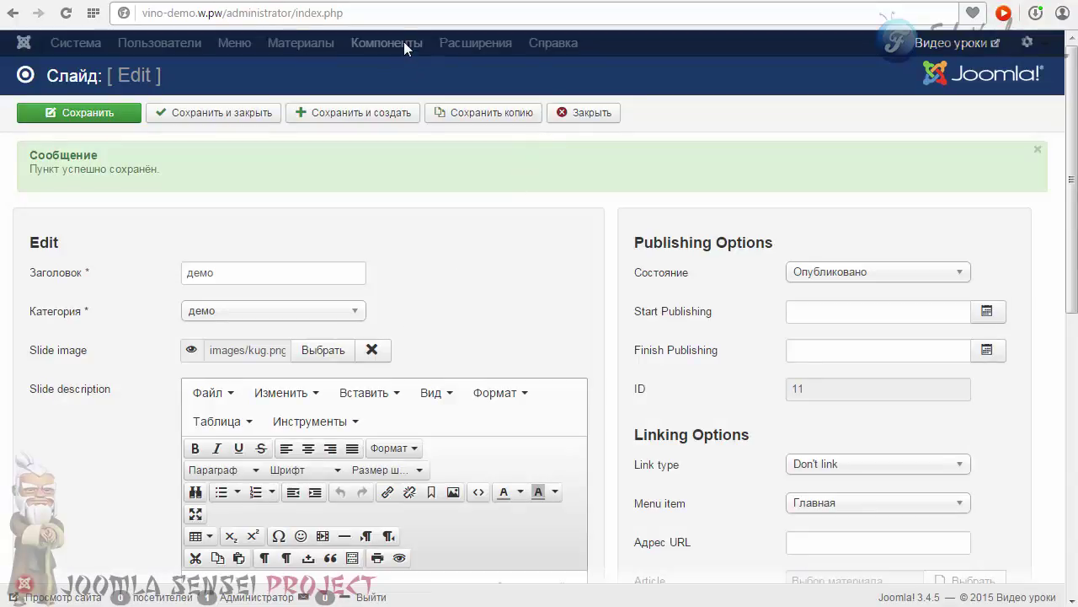
{"action": "left_click", "coordinate": [581, 113]}
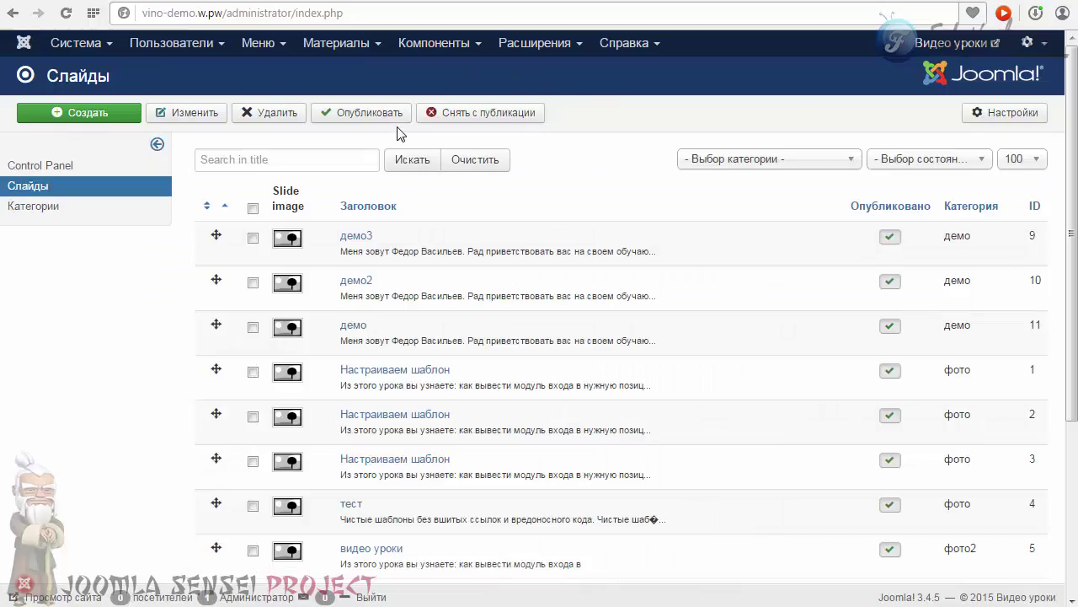
{"action": "left_click", "coordinate": [434, 43]}
{"action": "mouse_move", "coordinate": [427, 81]}
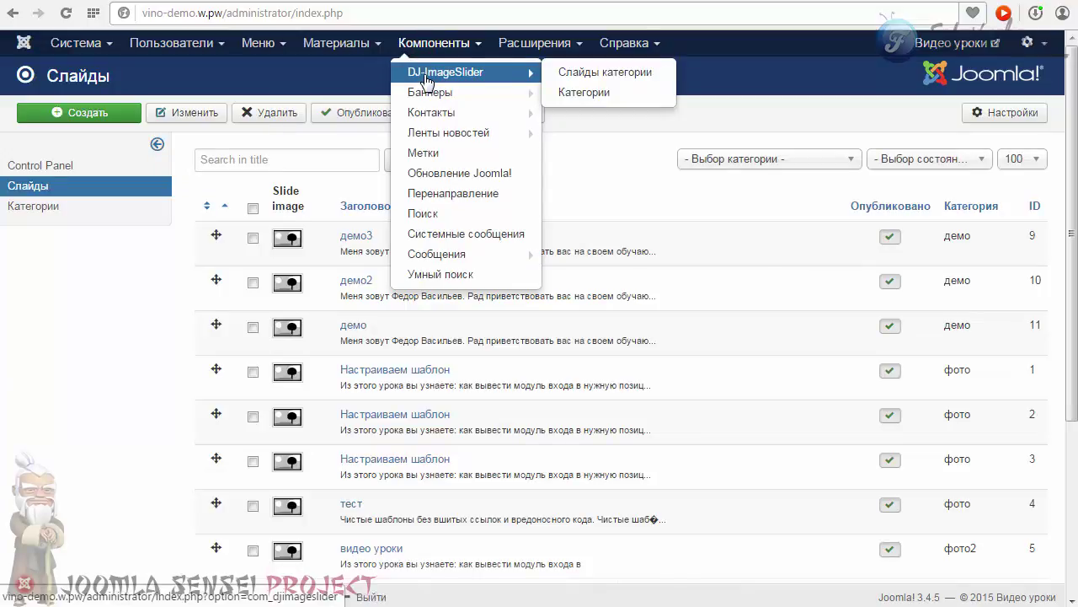
{"action": "left_click", "coordinate": [103, 345]}
{"action": "left_click", "coordinate": [347, 325]}
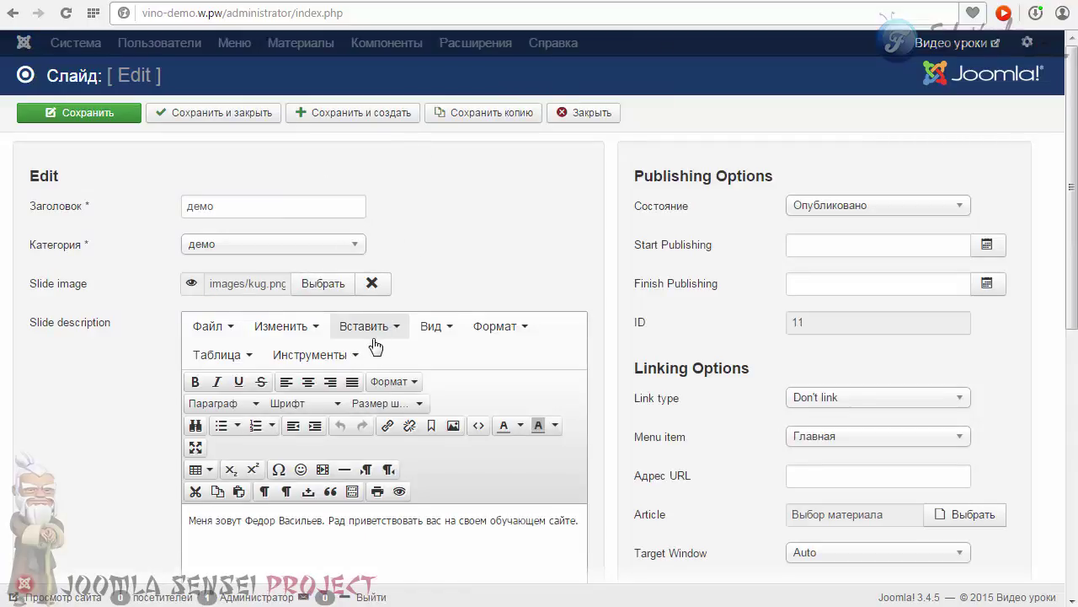
- Clear the демо slide's image and upload testimonials1.png to the site's root image folder
{"action": "left_click", "coordinate": [372, 283]}
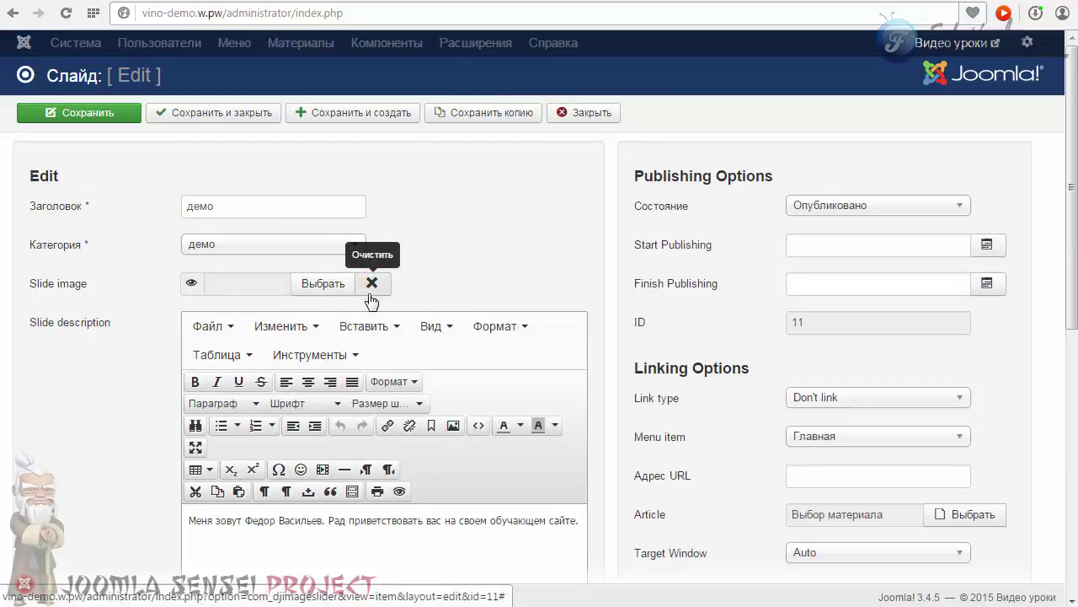
{"action": "left_click", "coordinate": [325, 284]}
{"action": "scroll", "coordinate": [404, 442], "scroll_direction": "down", "scroll_amount": 1}
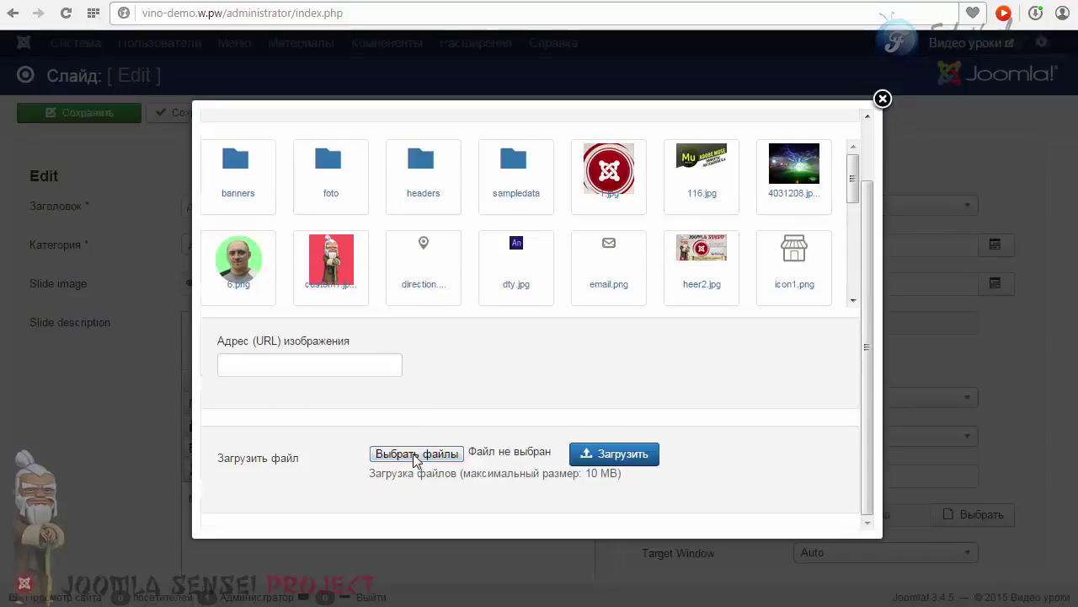
{"action": "left_click", "coordinate": [415, 455]}
{"action": "double_click", "coordinate": [572, 97]}
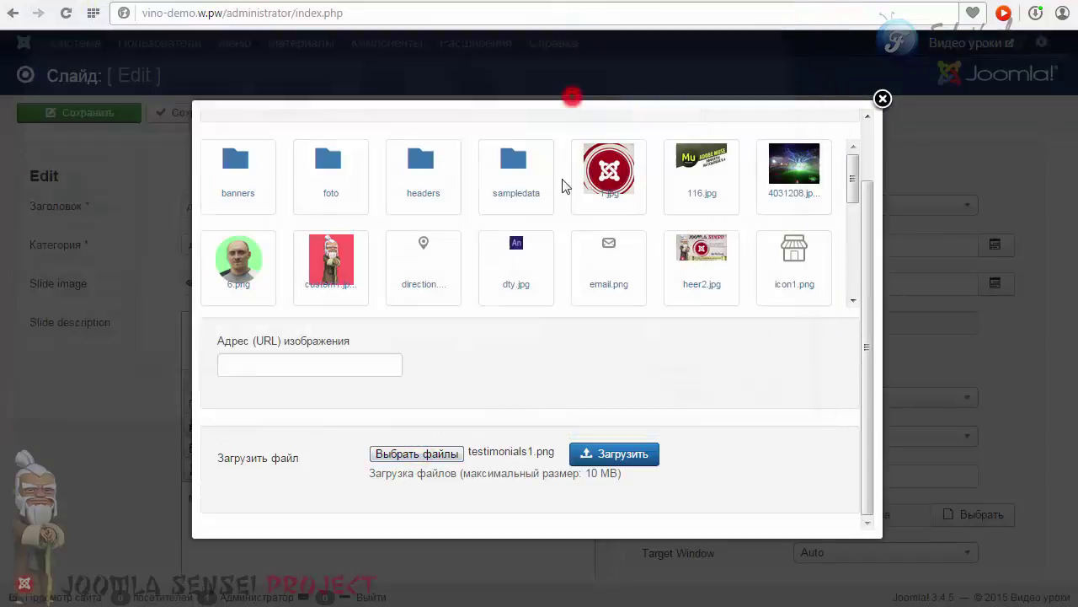
{"action": "left_click", "coordinate": [581, 455]}
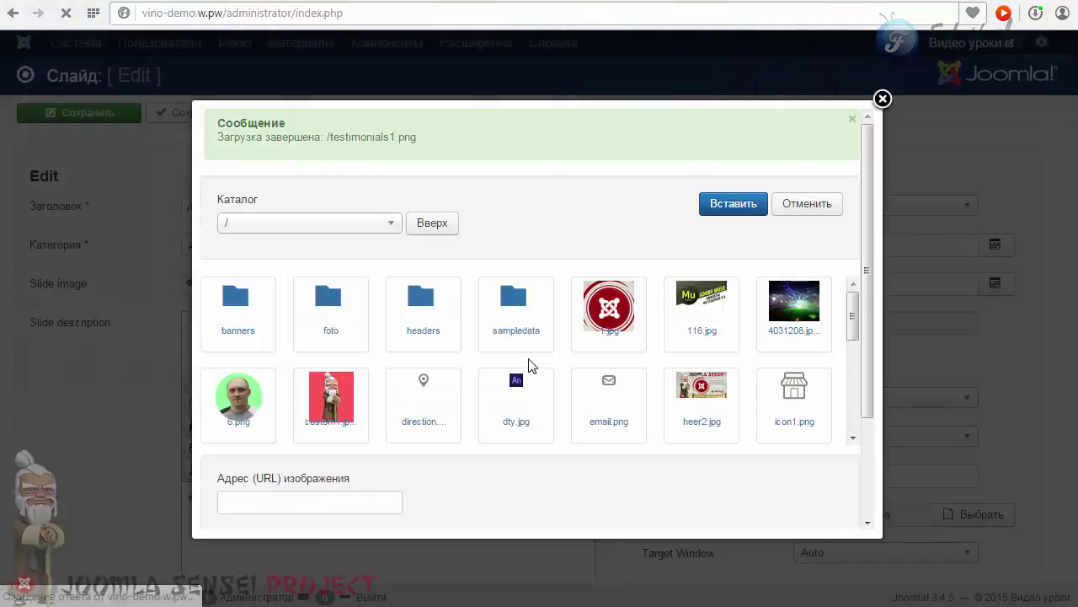
- Insert the uploaded testimonials1.png as the демо slide's image, and save and close the slide
{"action": "left_click_drag", "start_coordinate": [854, 319], "coordinate": [858, 385]}
{"action": "left_click_drag", "start_coordinate": [861, 397], "coordinate": [859, 409]}
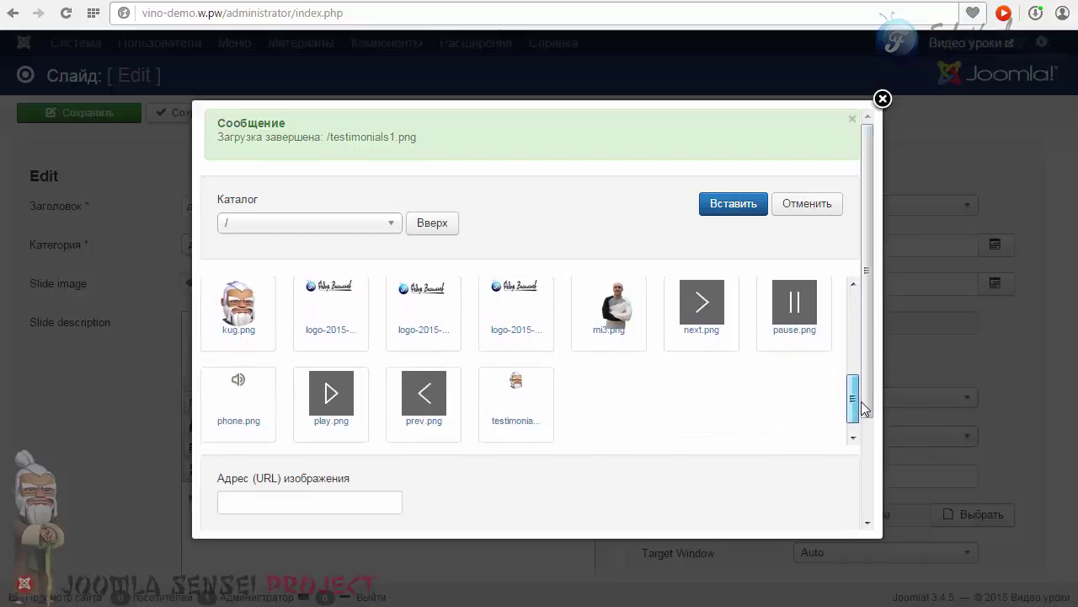
{"action": "left_click", "coordinate": [514, 389]}
{"action": "left_click", "coordinate": [718, 209]}
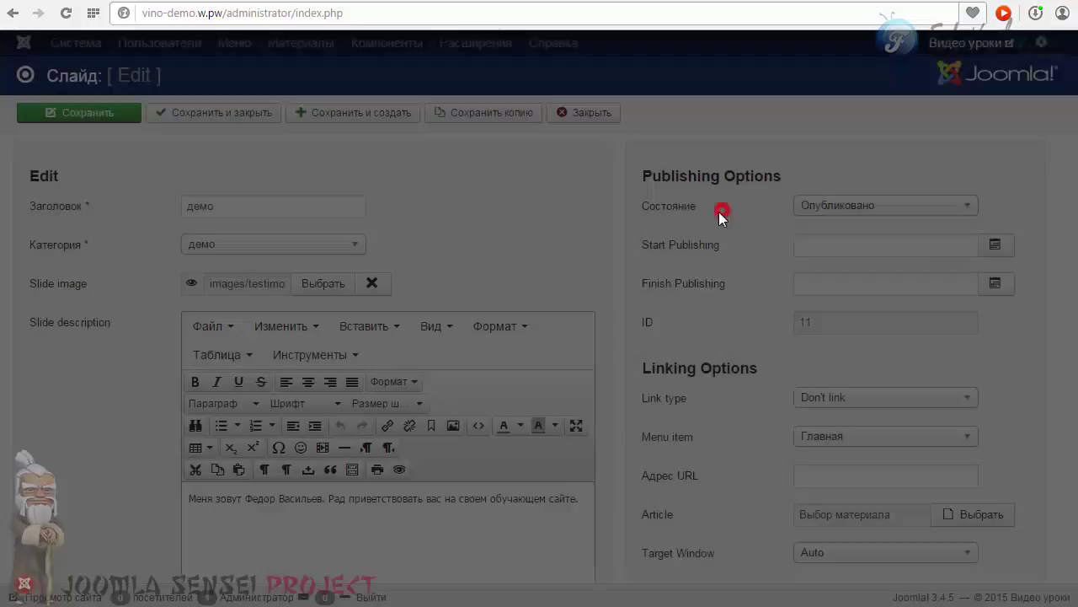
{"action": "left_click", "coordinate": [179, 112]}
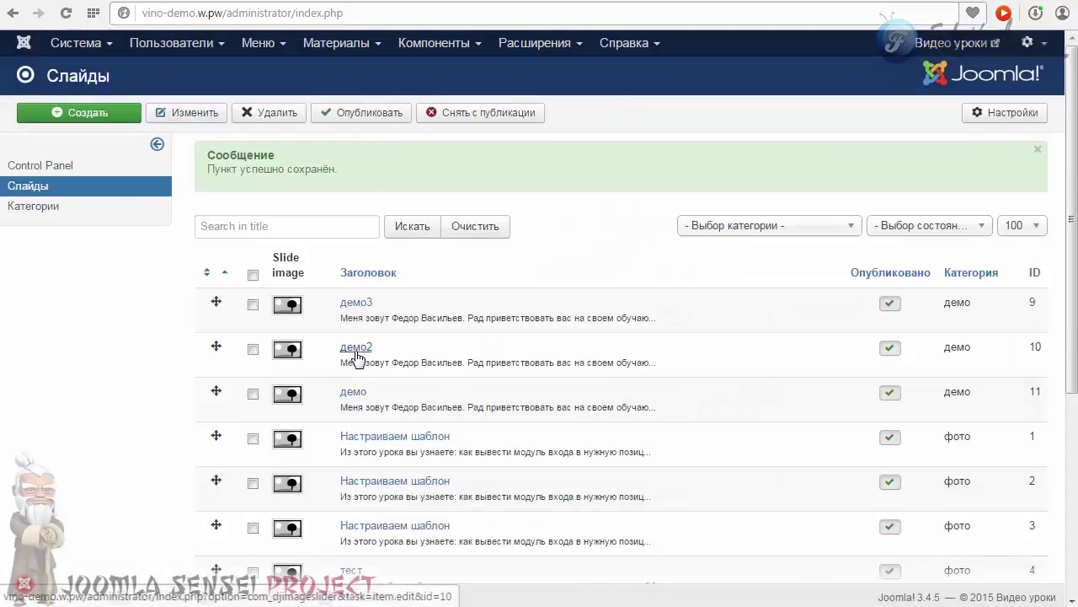
- Open the демо2 slide for editing, and check the avatar slider on the home page by switching between its slides
{"action": "left_click", "coordinate": [356, 351]}
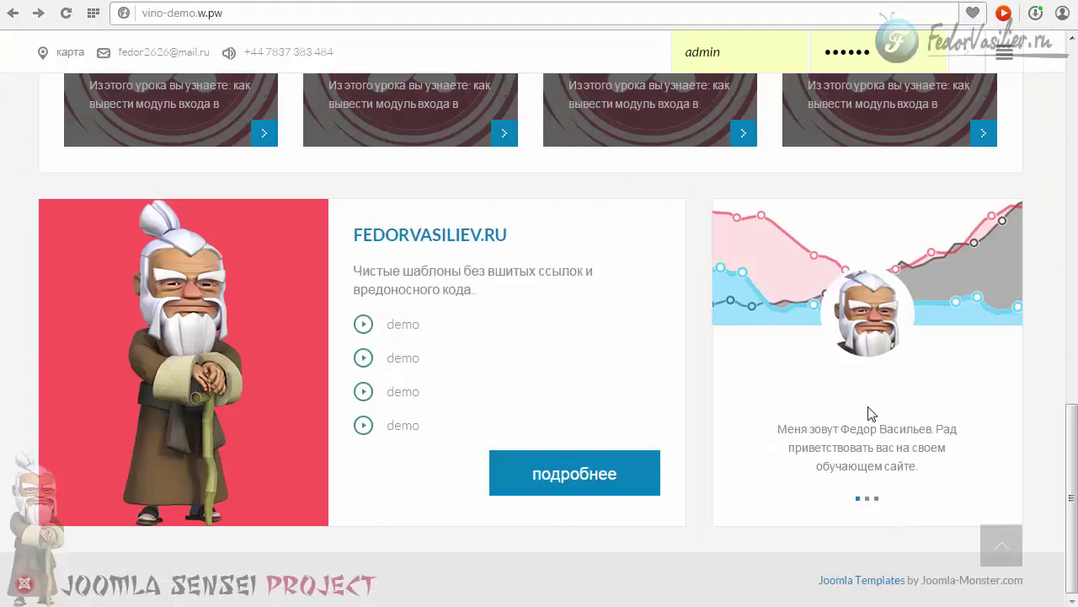
{"action": "left_click", "coordinate": [867, 499]}
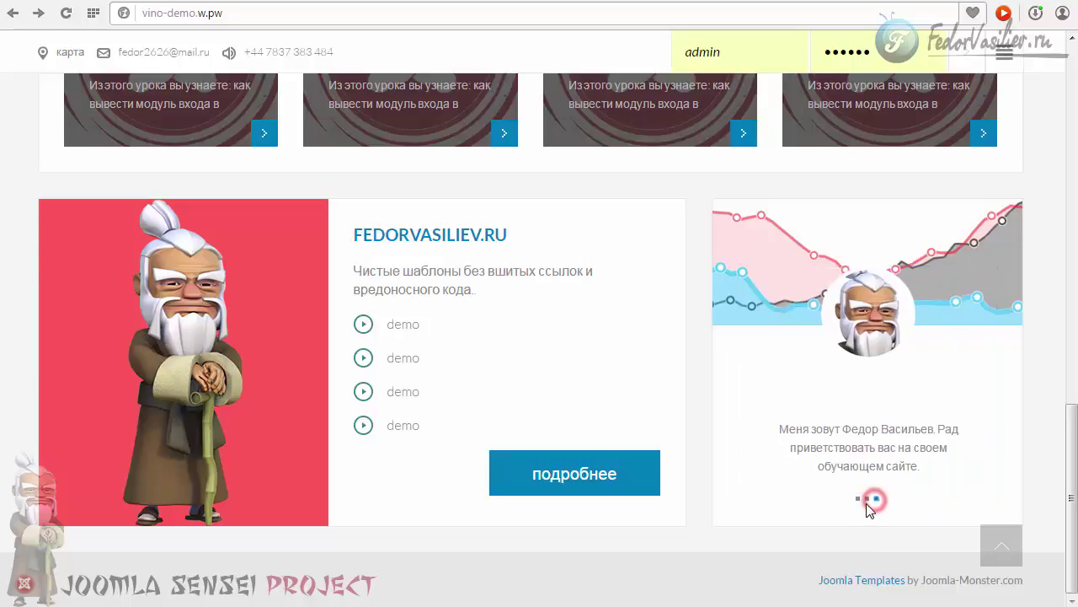
{"action": "left_click", "coordinate": [858, 498]}
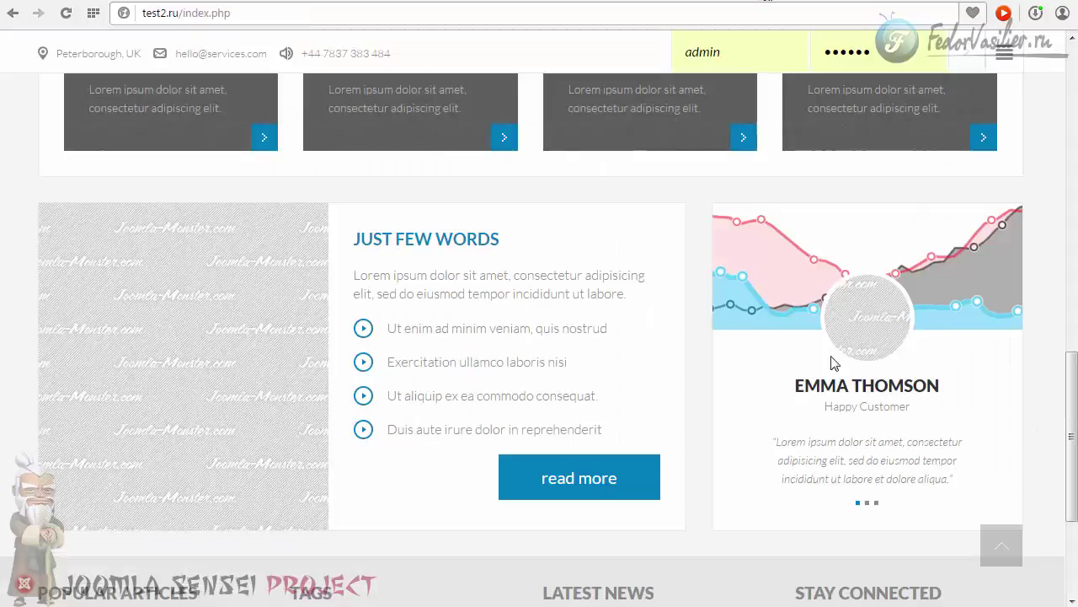
- Examine the customer name and the Happy Customer line under the avatar in the test2.ru testimonials slider
{"action": "left_click_drag", "start_coordinate": [793, 387], "coordinate": [939, 384]}
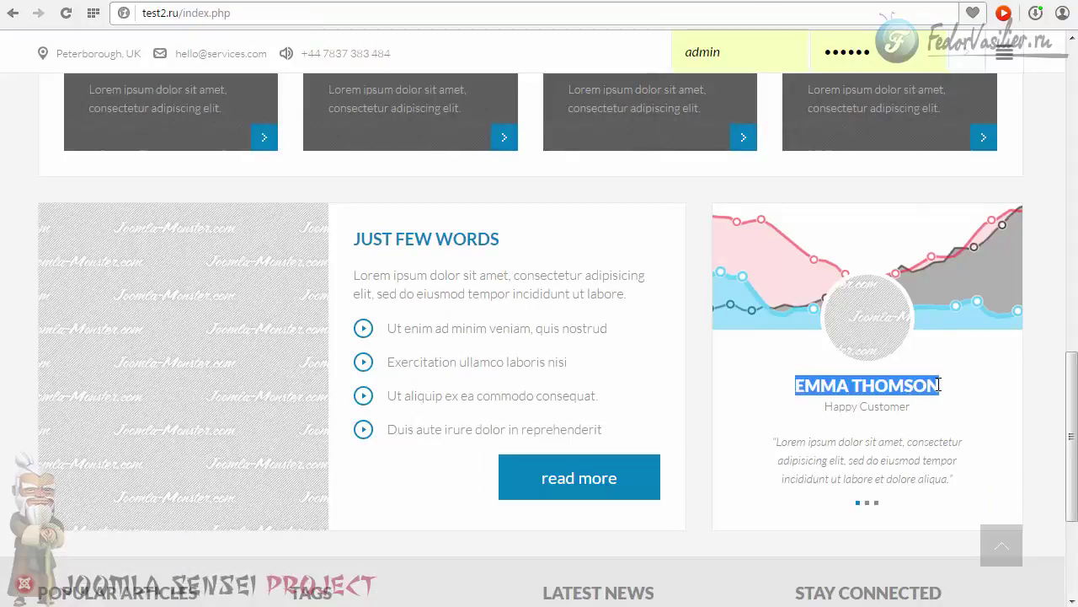
{"action": "left_click", "coordinate": [860, 408]}
{"action": "left_click_drag", "start_coordinate": [823, 409], "coordinate": [908, 410]}
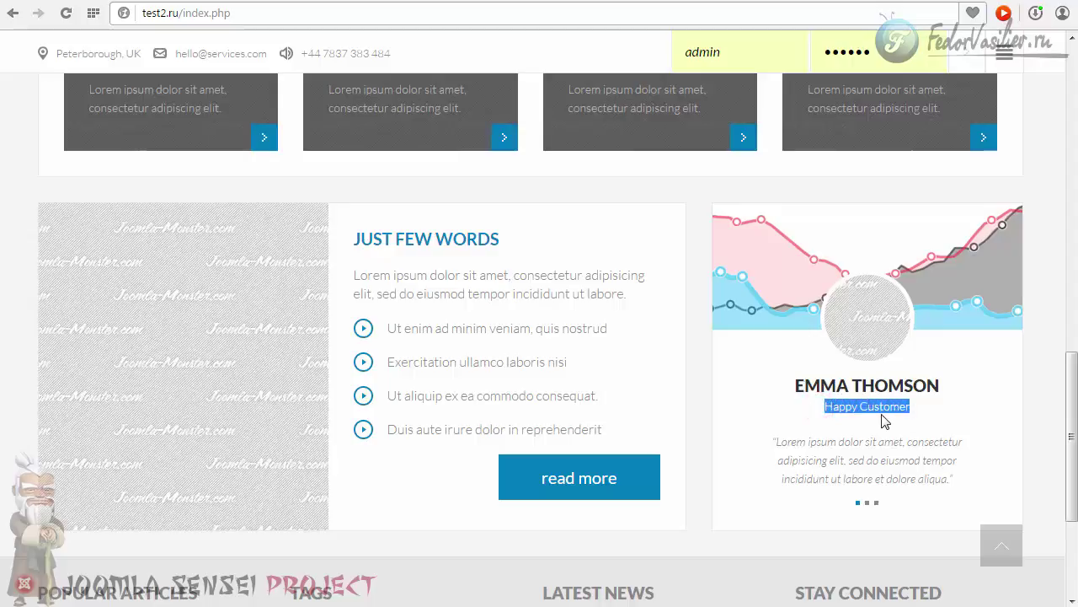
{"action": "left_click", "coordinate": [880, 413]}
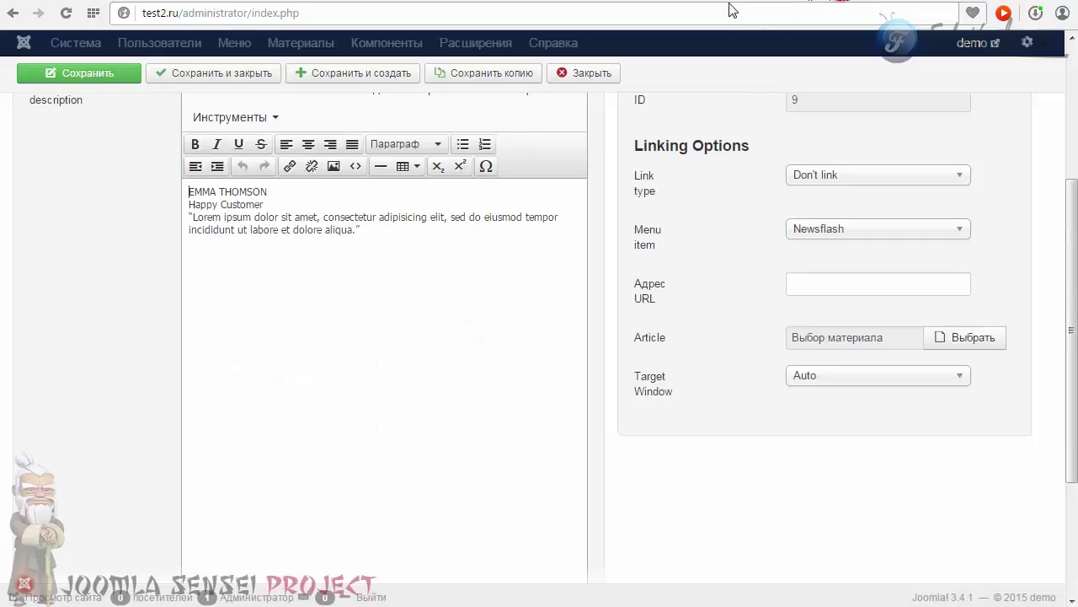
- Review the description text of the Testimonials1 slide in the test2.ru administrator
{"action": "scroll", "coordinate": [618, 325], "scroll_direction": "up", "scroll_amount": 3}
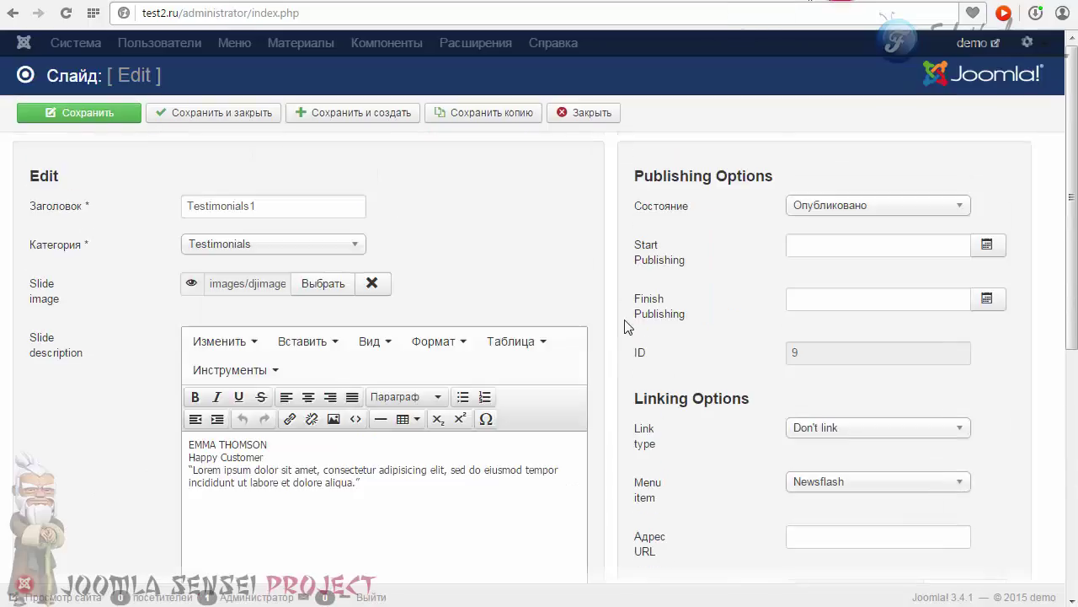
{"action": "scroll", "coordinate": [522, 169], "scroll_direction": "down", "scroll_amount": 3}
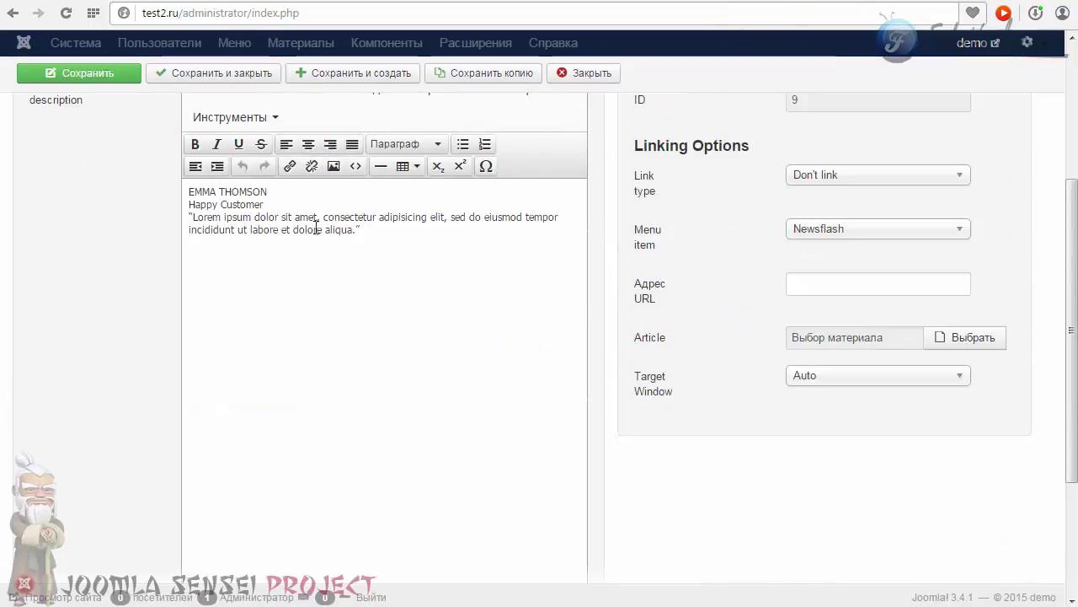
{"action": "left_click_drag", "start_coordinate": [190, 204], "coordinate": [378, 233]}
{"action": "left_click", "coordinate": [378, 233]}
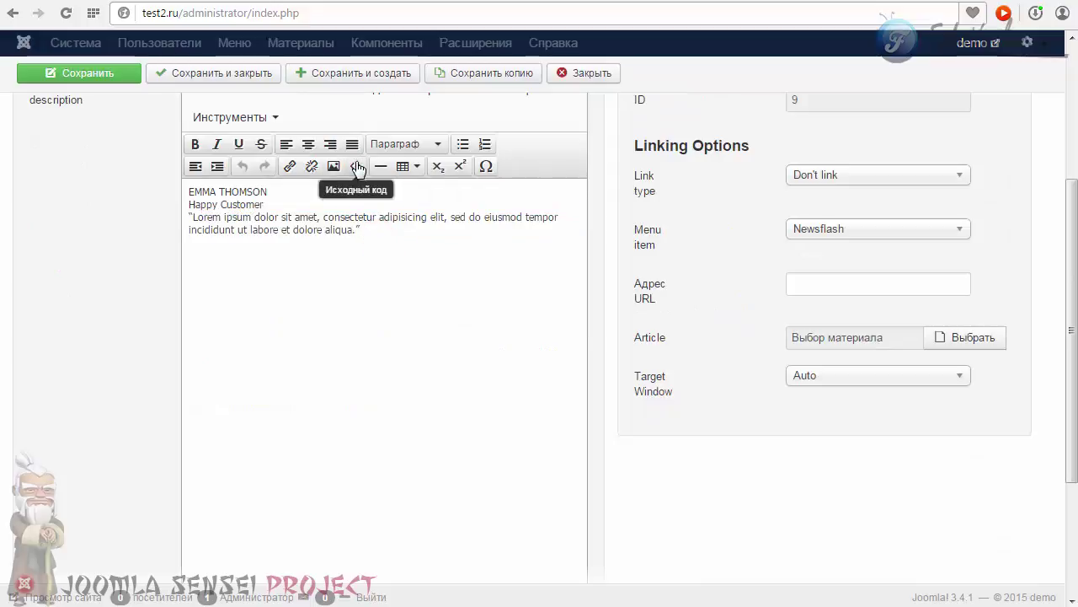
- Copy the full HTML source of the Testimonials1 slide's description, leaving the source unchanged
{"action": "left_click", "coordinate": [355, 166]}
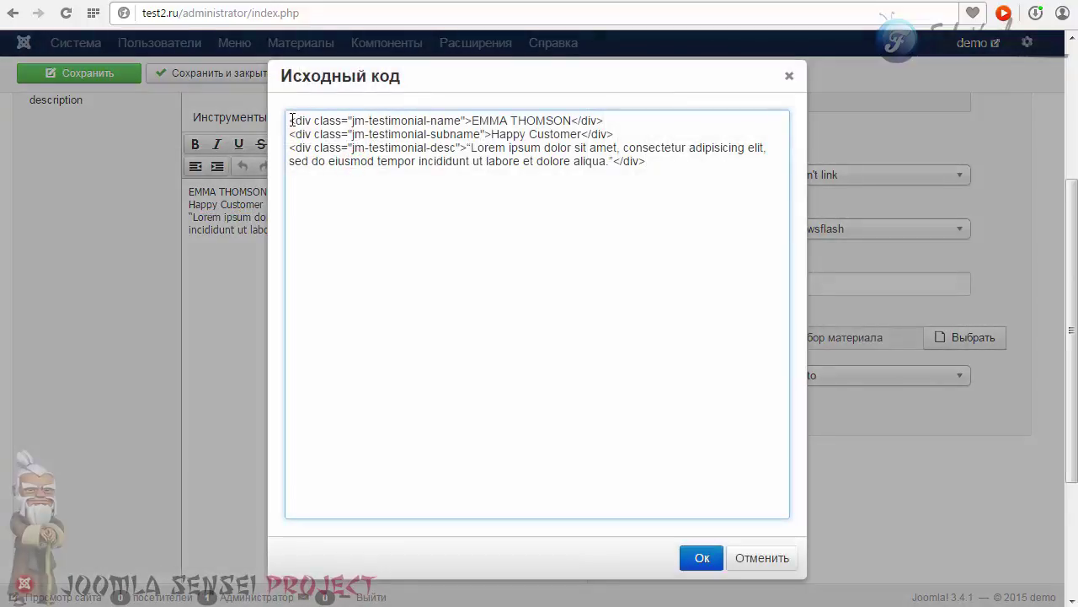
{"action": "left_click_drag", "start_coordinate": [290, 120], "coordinate": [600, 152]}
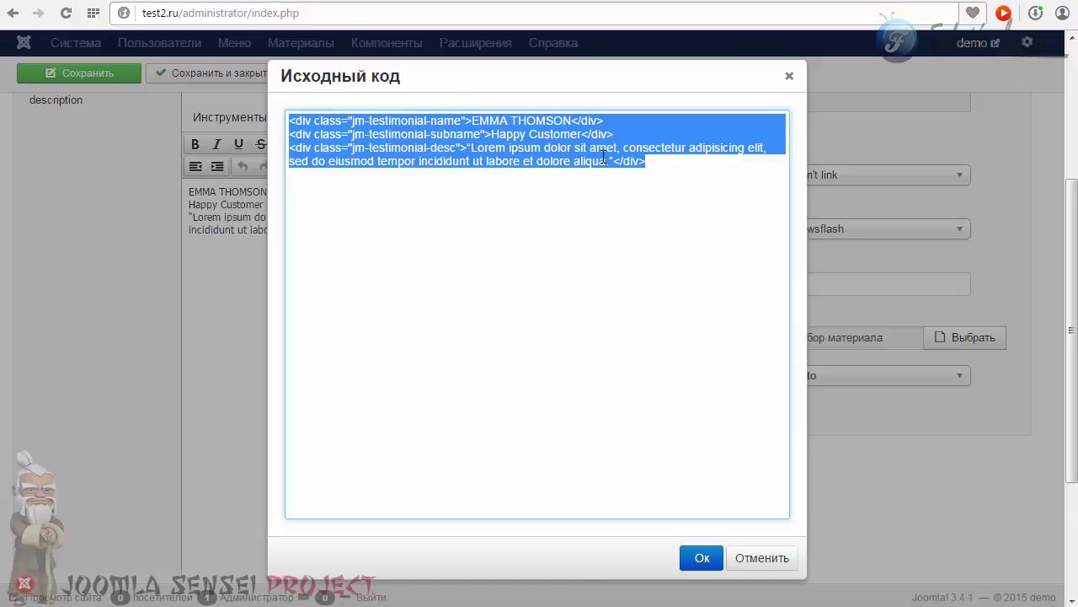
{"action": "right_click", "coordinate": [599, 152]}
{"action": "left_click", "coordinate": [665, 229]}
{"action": "left_click", "coordinate": [758, 557]}
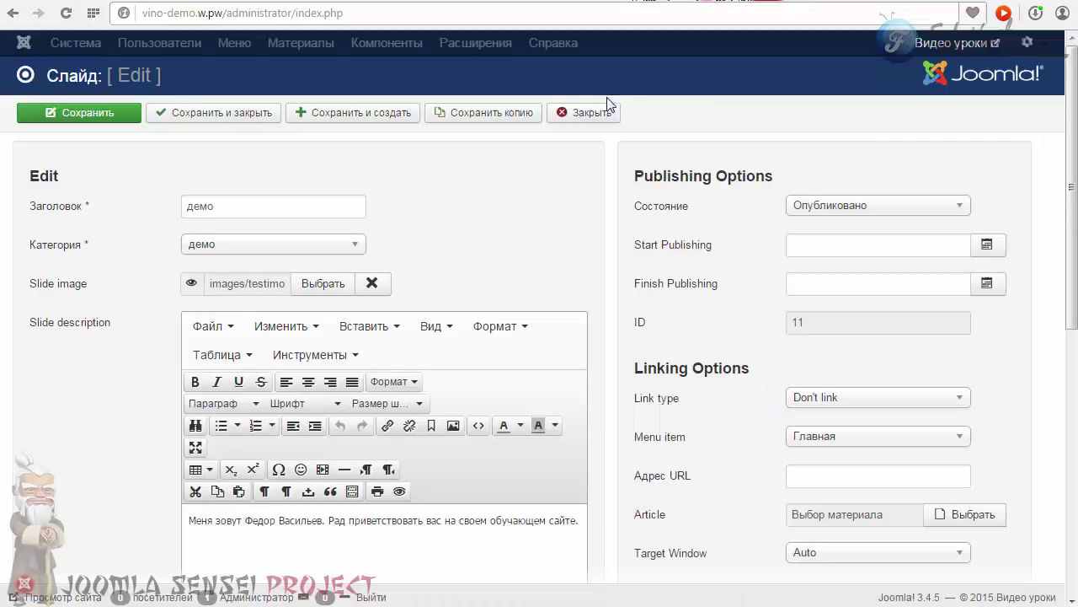
- Switch to the демо slide on vino-demo.w.pw and paste the copied testimonial markup above the existing paragraph in its description's source code
{"action": "scroll", "coordinate": [505, 379], "scroll_direction": "down", "scroll_amount": 2}
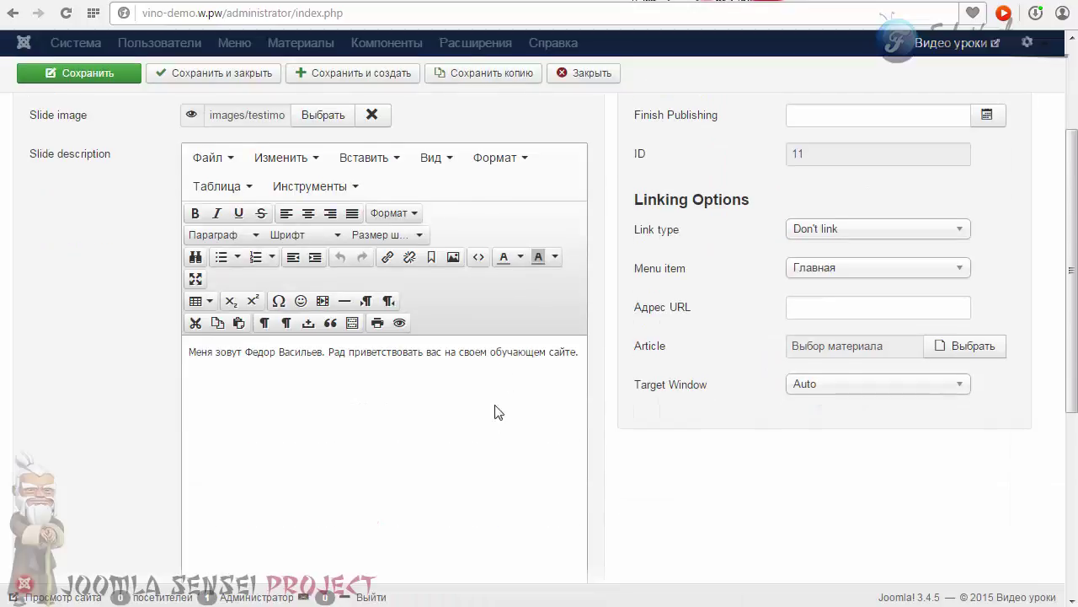
{"action": "left_click_drag", "start_coordinate": [577, 353], "coordinate": [121, 343]}
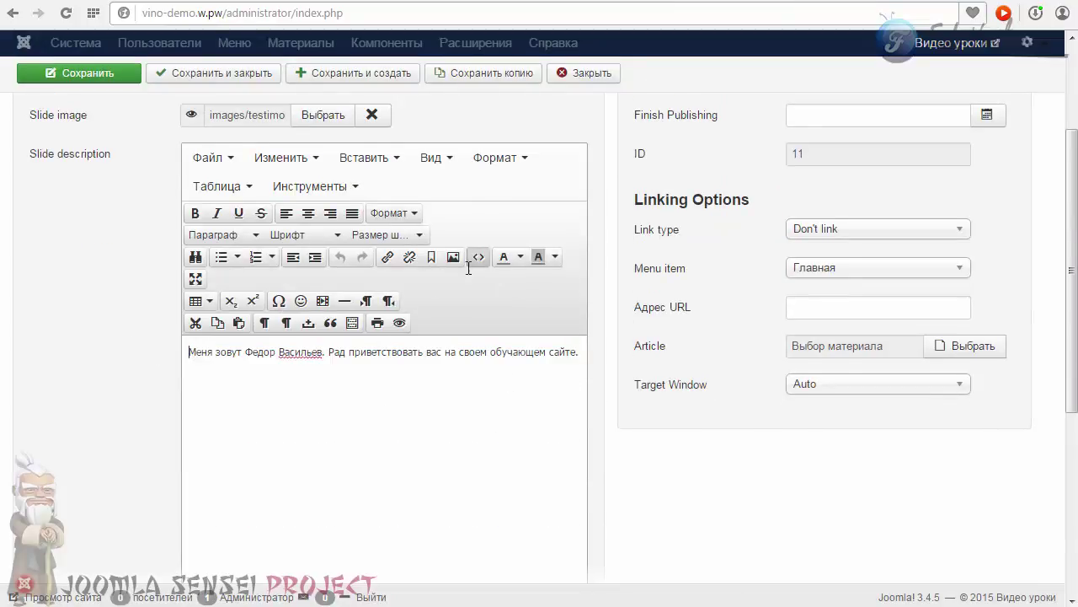
{"action": "left_click", "coordinate": [478, 256]}
{"action": "left_click", "coordinate": [291, 121]}
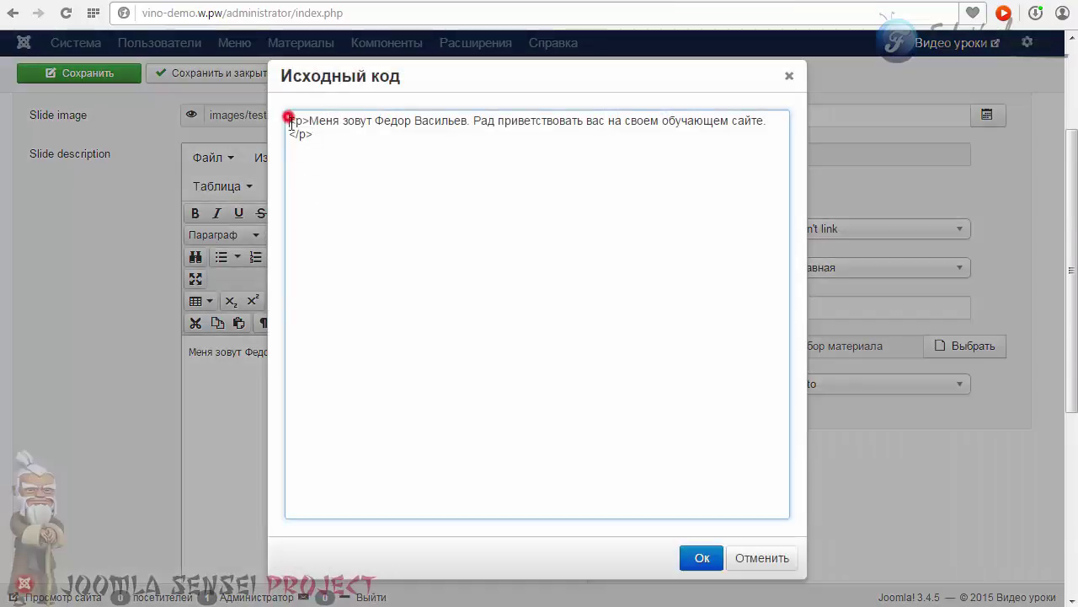
{"action": "right_click", "coordinate": [292, 120]}
{"action": "left_click", "coordinate": [352, 207]}
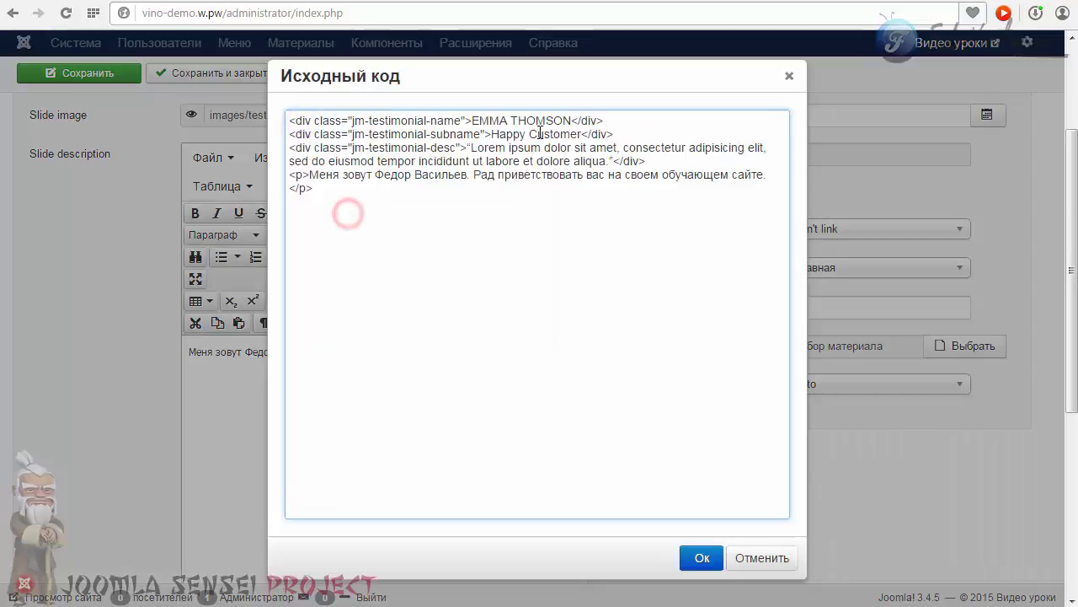
- Replace the customer name in the jm-testimonial-name div with демо, and delete the jm-testimonial-desc div with its empty line
{"action": "left_click_drag", "start_coordinate": [571, 120], "coordinate": [471, 123]}
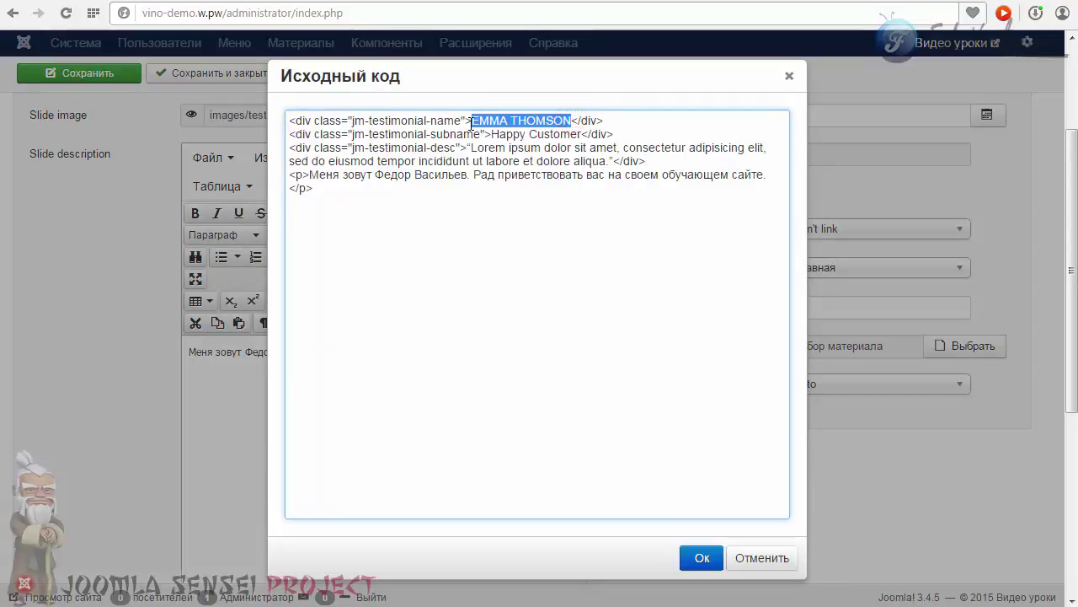
{"action": "type", "text": "Демо"}
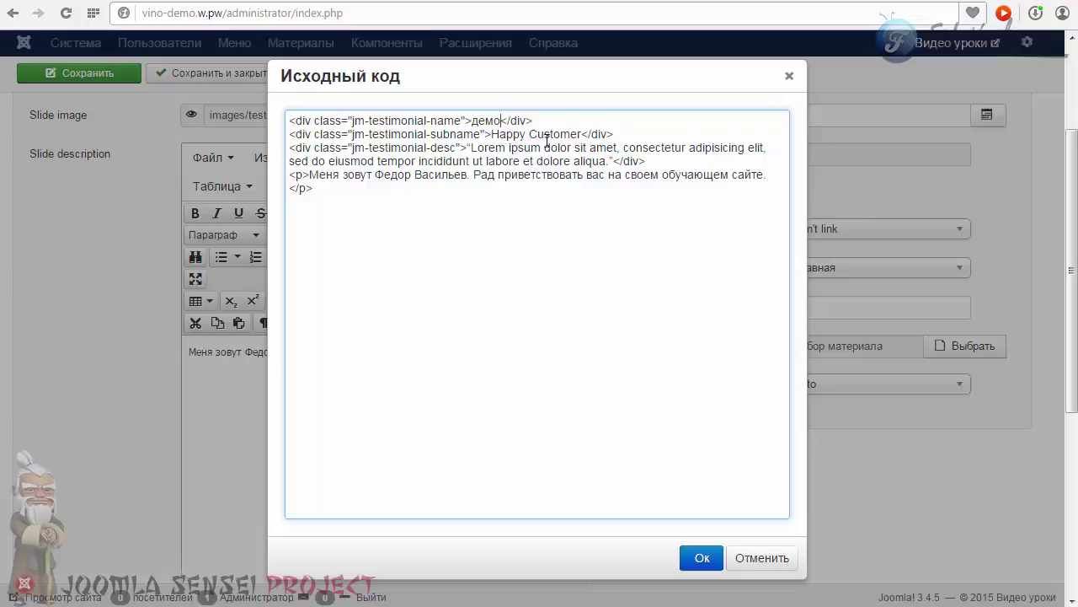
{"action": "left_click_drag", "start_coordinate": [581, 133], "coordinate": [492, 135]}
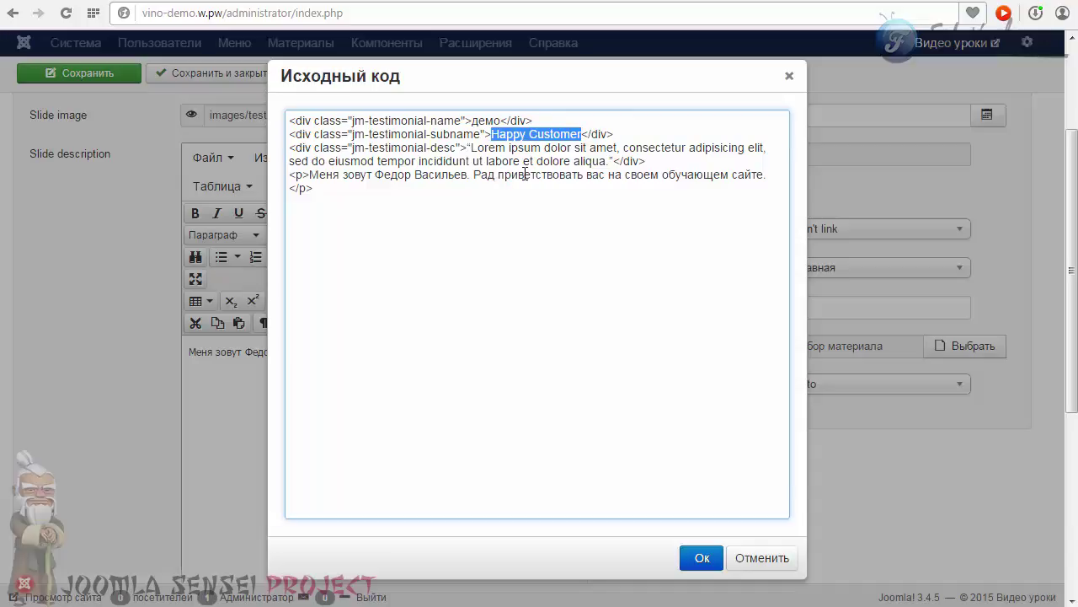
{"action": "left_click_drag", "start_coordinate": [647, 160], "coordinate": [290, 150]}
{"action": "key", "text": "Delete"}
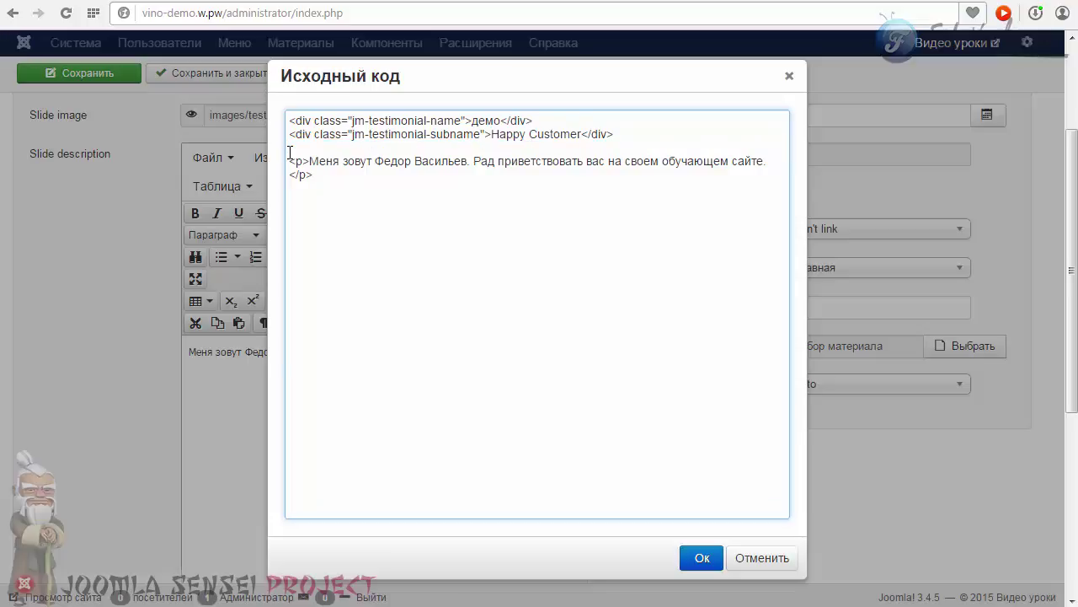
{"action": "key", "text": "BackSpace"}
- Set the jm-testimonial-subname text to привет мир!, apply the source code and save the slide
{"action": "left_click_drag", "start_coordinate": [580, 135], "coordinate": [492, 135]}
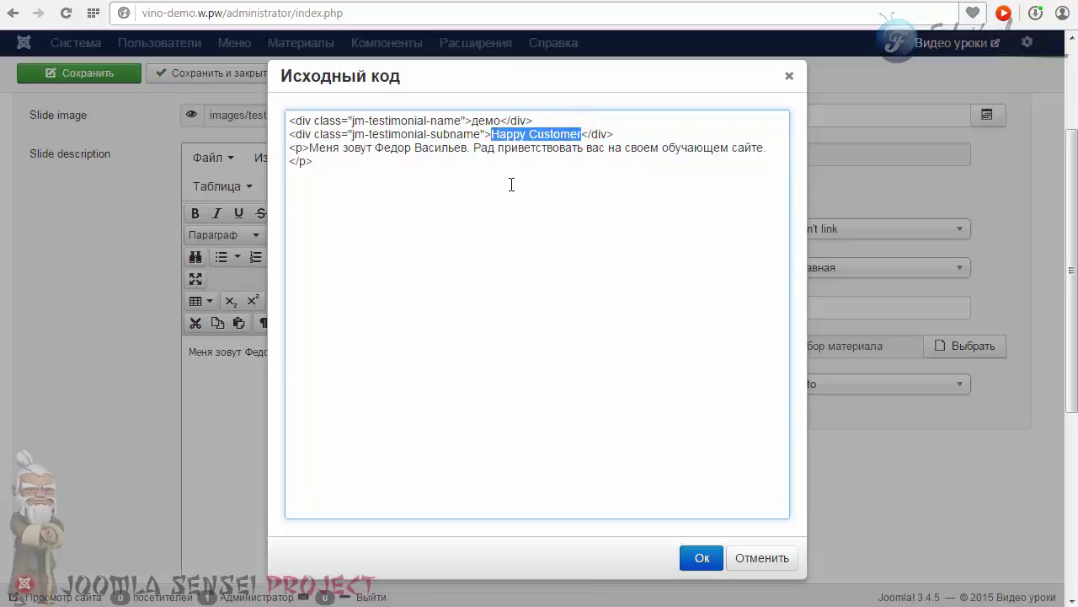
{"action": "type", "text": "прив"}
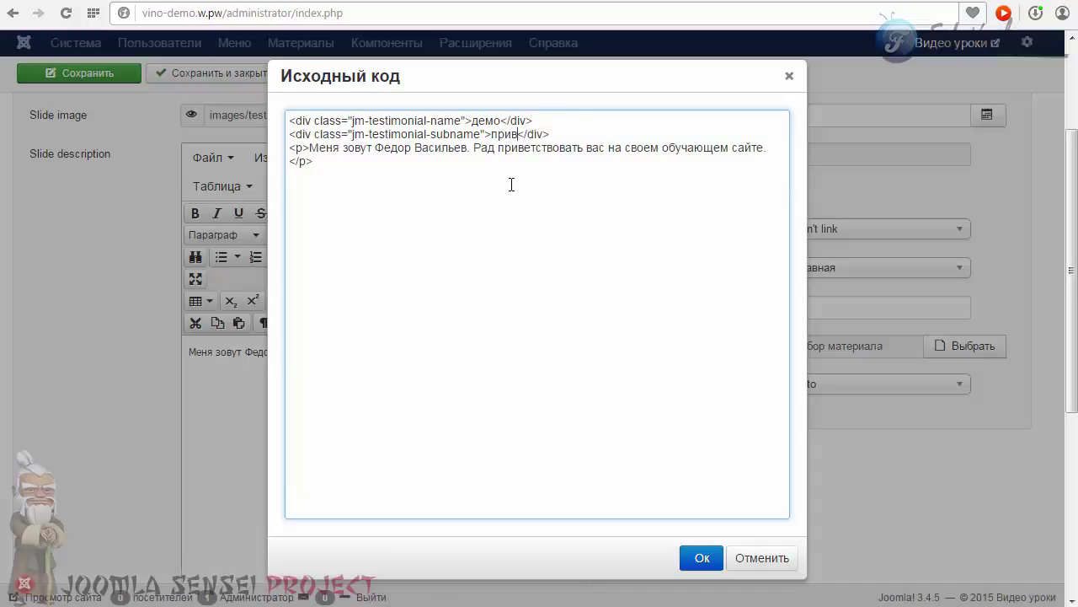
{"action": "type", "text": "ет мир!"}
{"action": "left_click", "coordinate": [705, 556]}
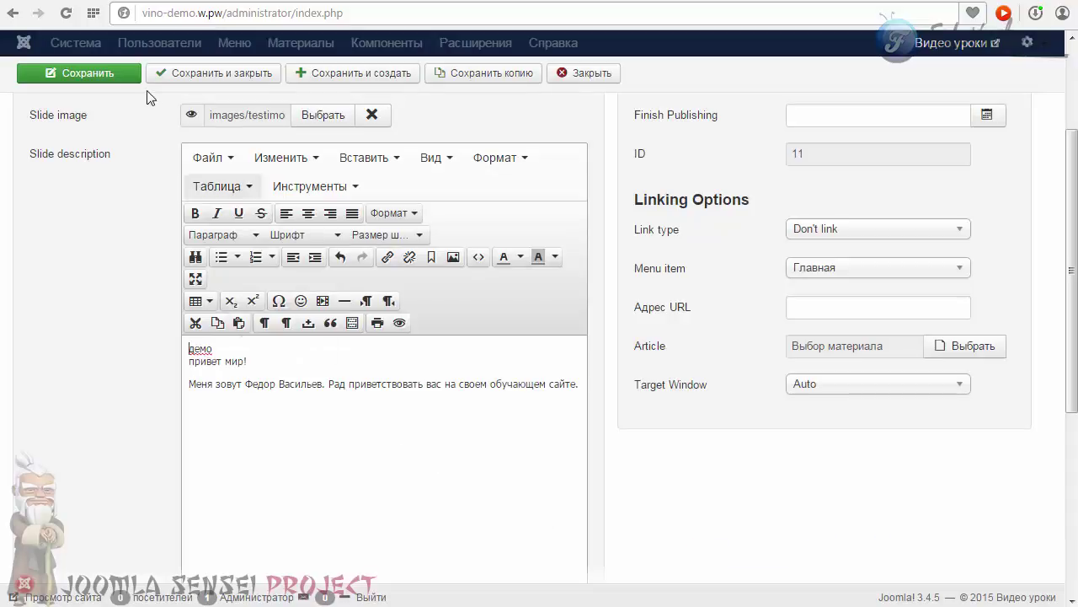
{"action": "left_click", "coordinate": [125, 72]}
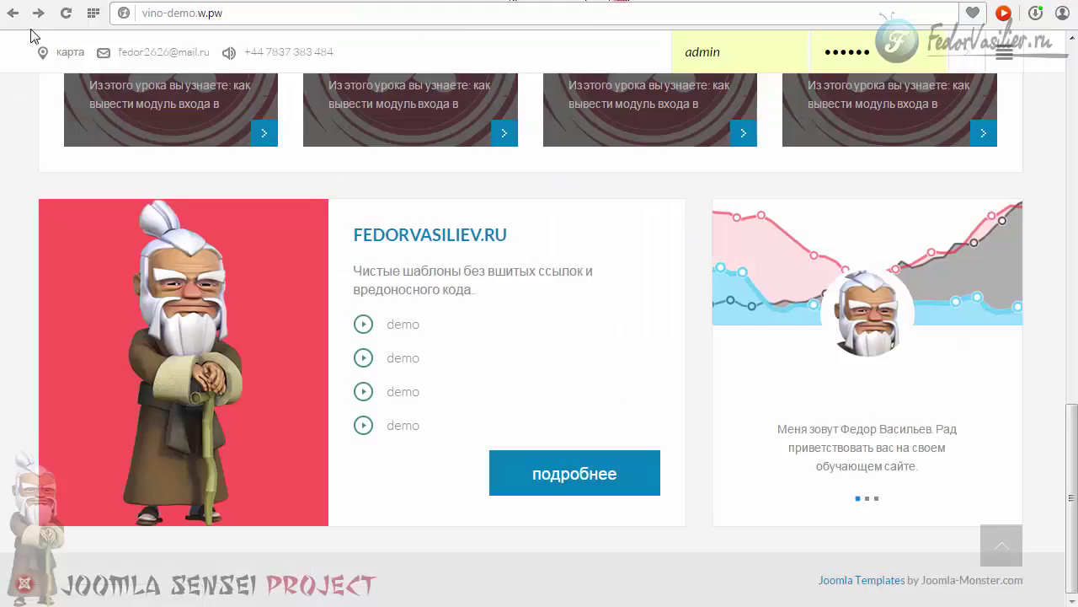
- Reload the home page and examine the name, subtitle and description text while switching between the testimonials slider's slides
{"action": "left_click", "coordinate": [67, 15]}
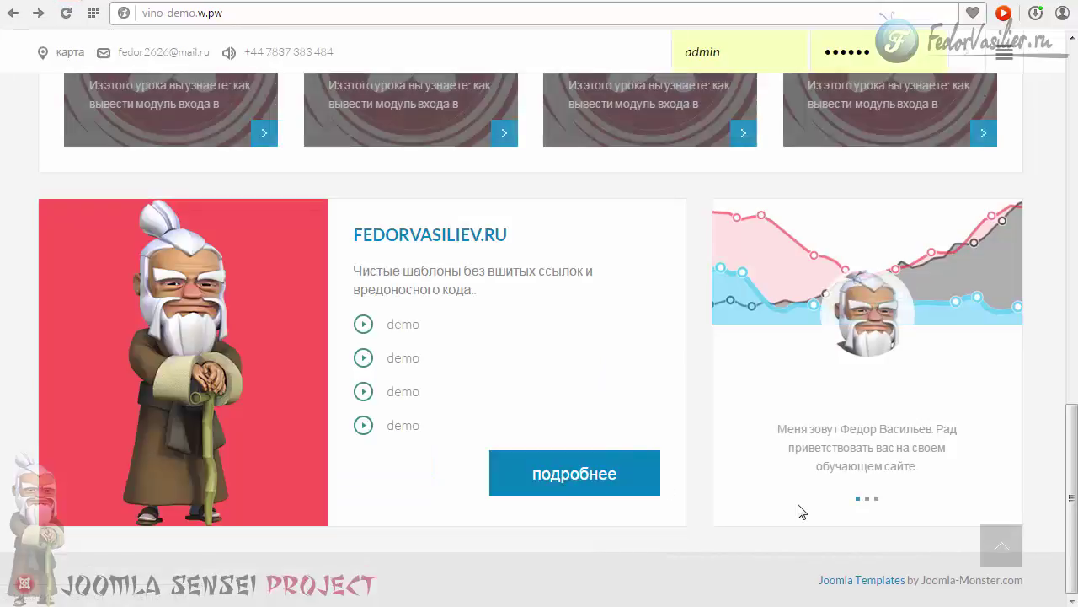
{"action": "left_click", "coordinate": [864, 499]}
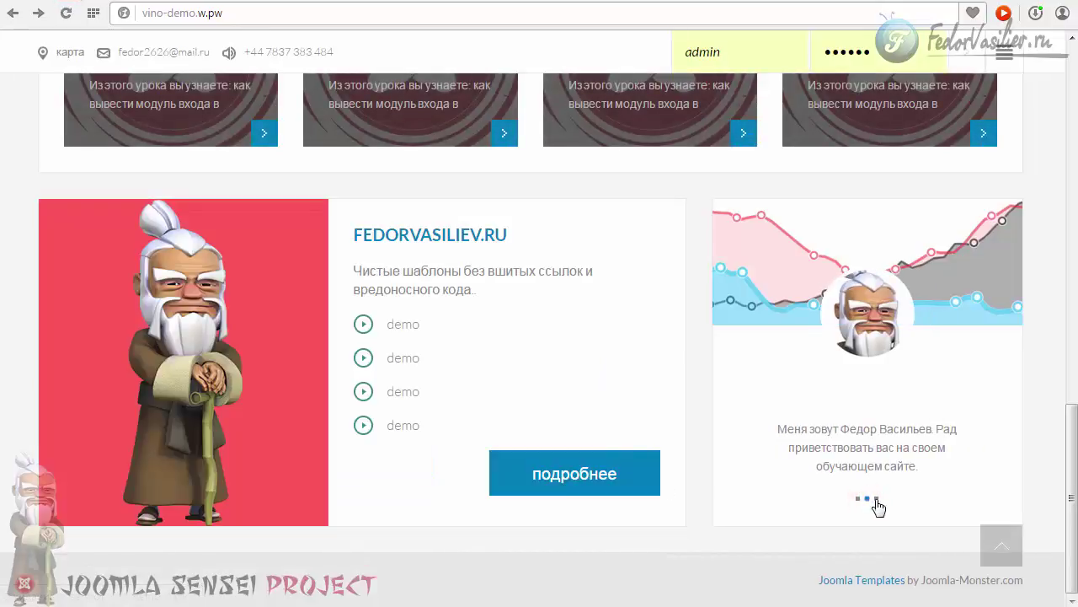
{"action": "left_click", "coordinate": [878, 498]}
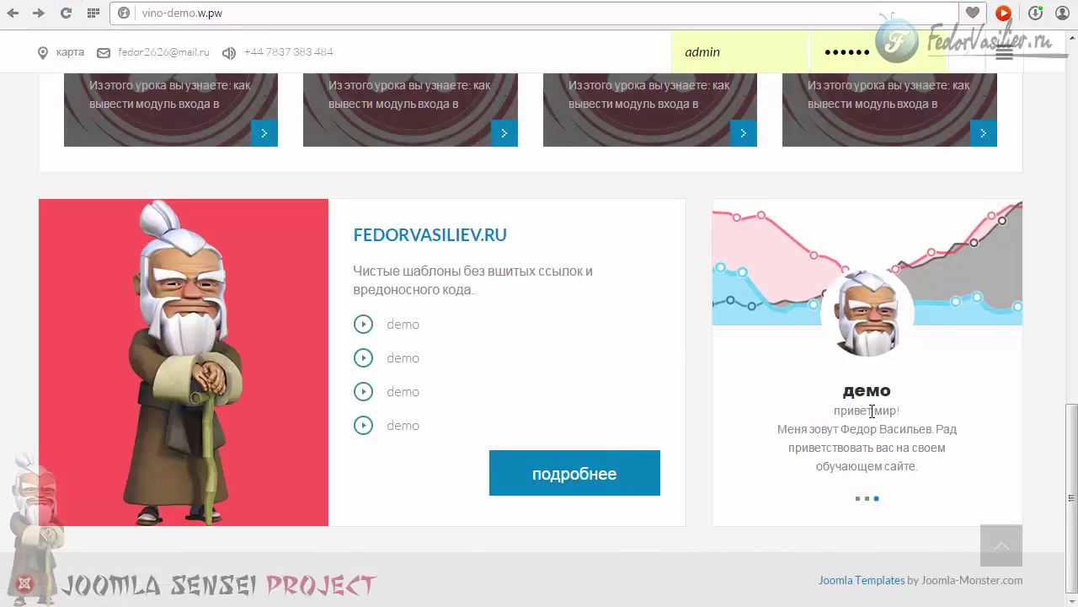
{"action": "double_click", "coordinate": [850, 390]}
{"action": "left_click", "coordinate": [933, 394]}
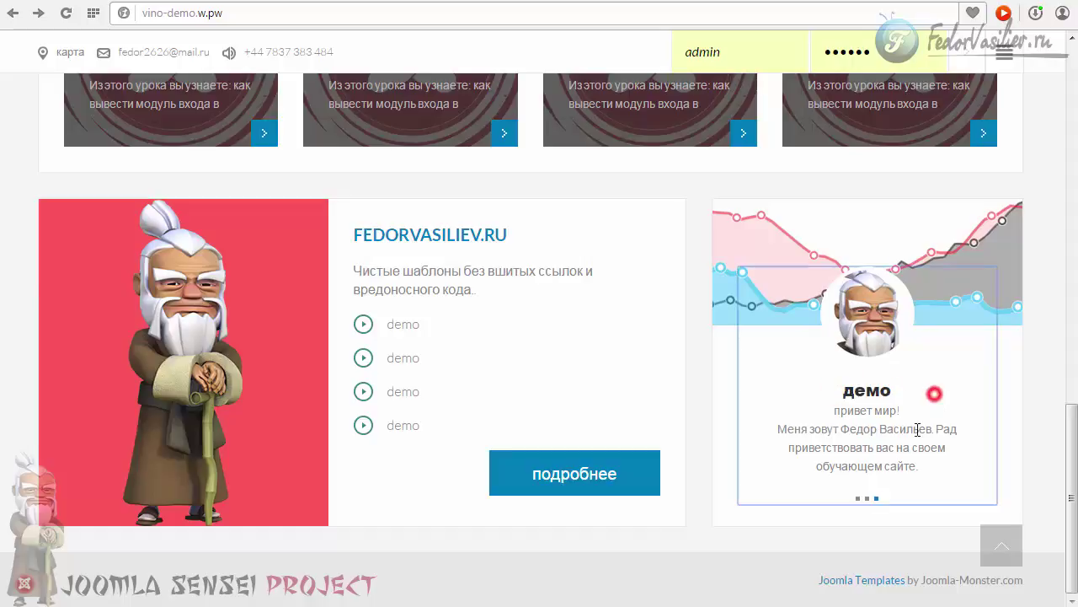
{"action": "left_click", "coordinate": [858, 453]}
{"action": "left_click", "coordinate": [931, 459]}
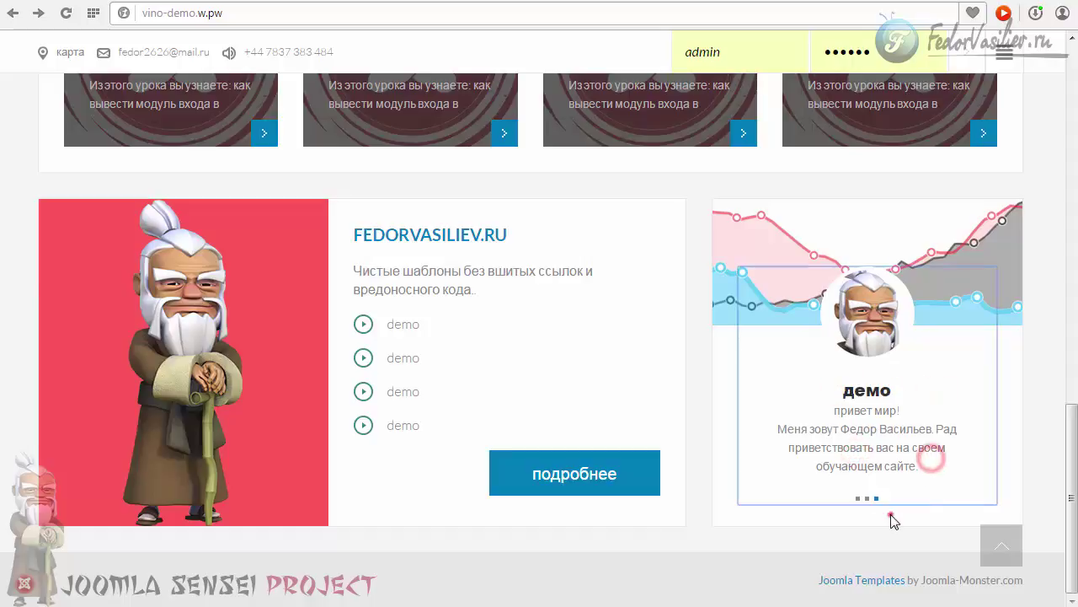
{"action": "left_click", "coordinate": [891, 513]}
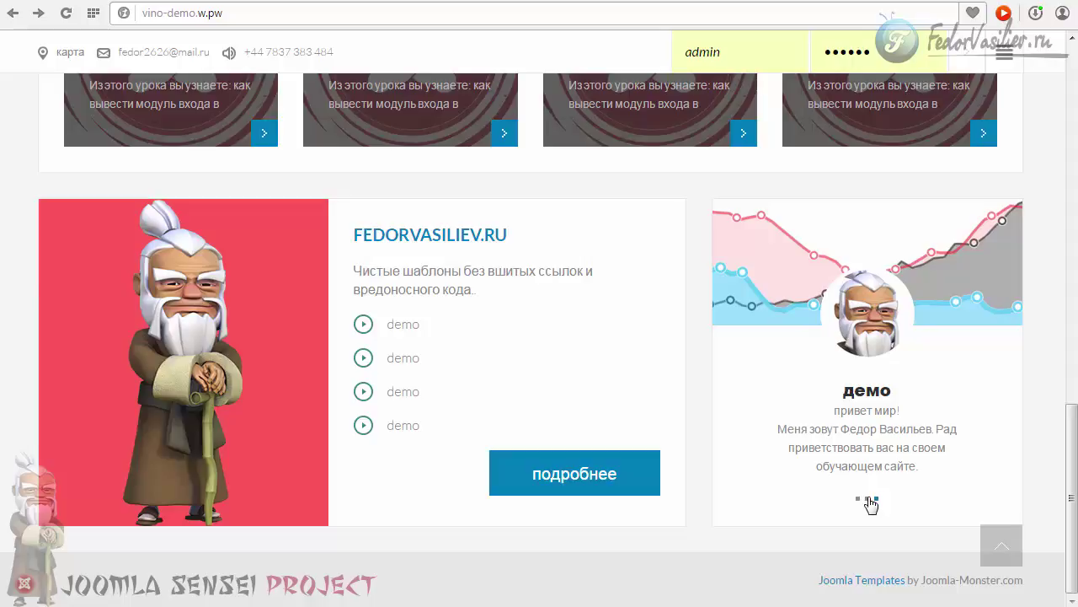
{"action": "left_click", "coordinate": [868, 498]}
{"action": "left_click", "coordinate": [876, 498]}
{"action": "left_click", "coordinate": [857, 498]}
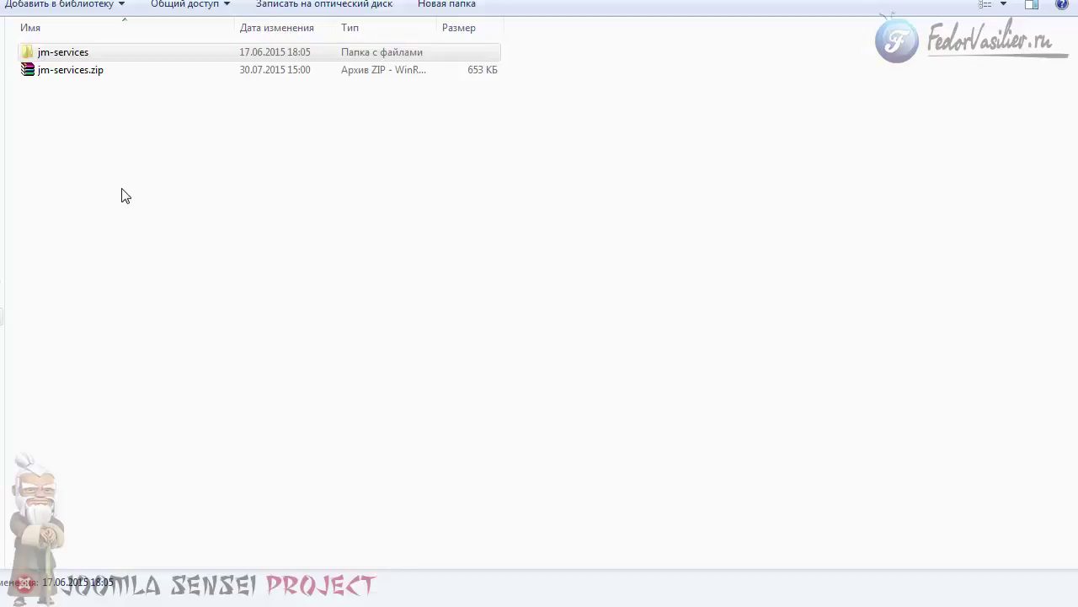
- Open the images folder inside the jm-services template folder in the file manager and select testimonials.png
{"action": "left_click_drag", "start_coordinate": [69, 72], "coordinate": [50, 55]}
{"action": "double_click", "coordinate": [50, 53]}
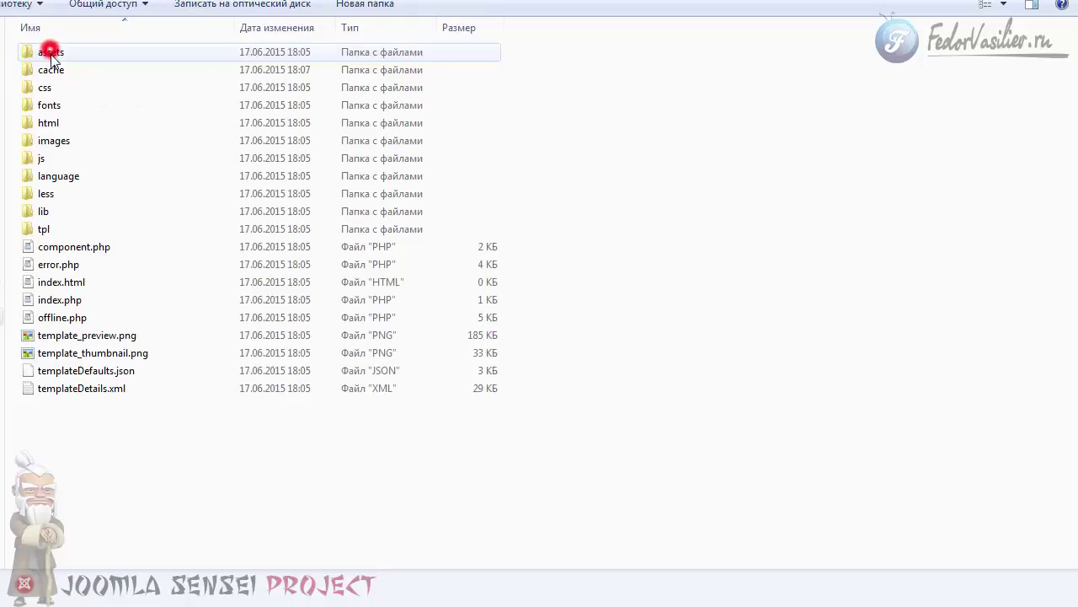
{"action": "double_click", "coordinate": [56, 146]}
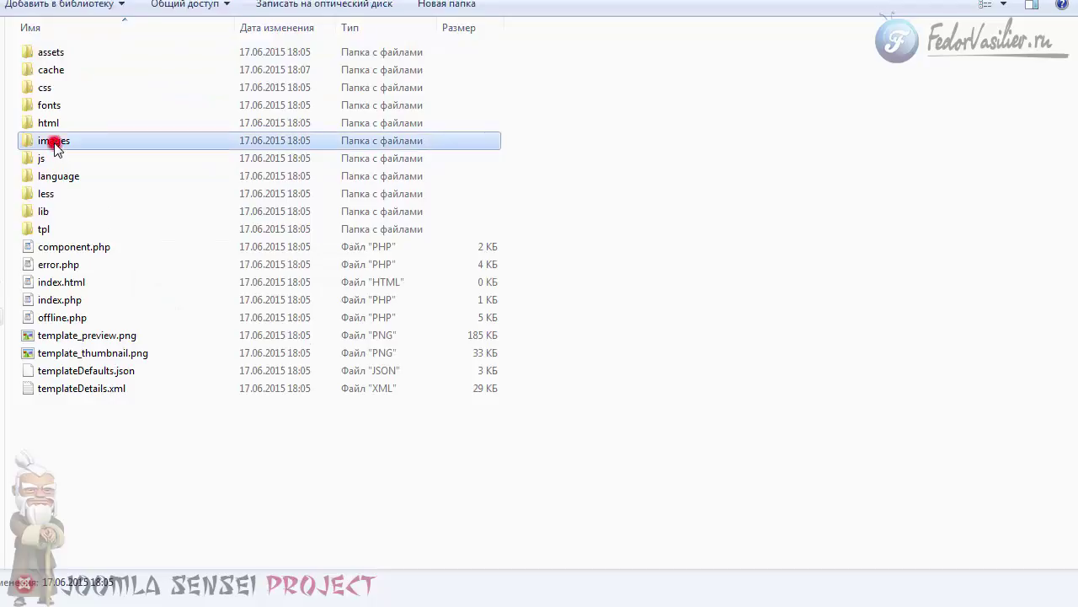
{"action": "left_click", "coordinate": [434, 387]}
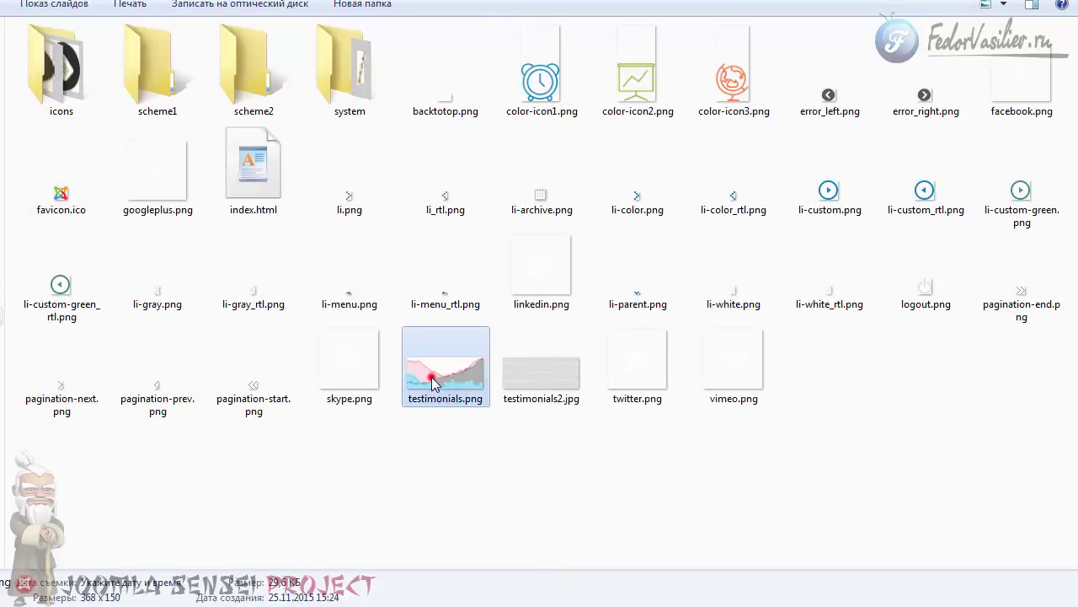
- Check the pixel dimensions and the exact file name of testimonials.png
{"action": "left_click", "coordinate": [428, 379]}
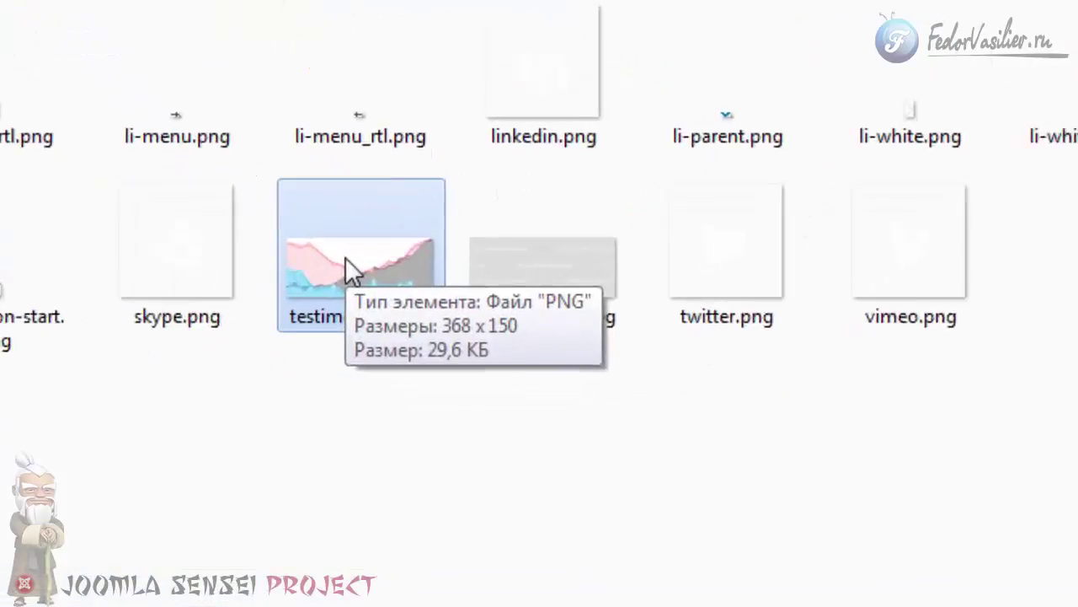
{"action": "left_click", "coordinate": [320, 222]}
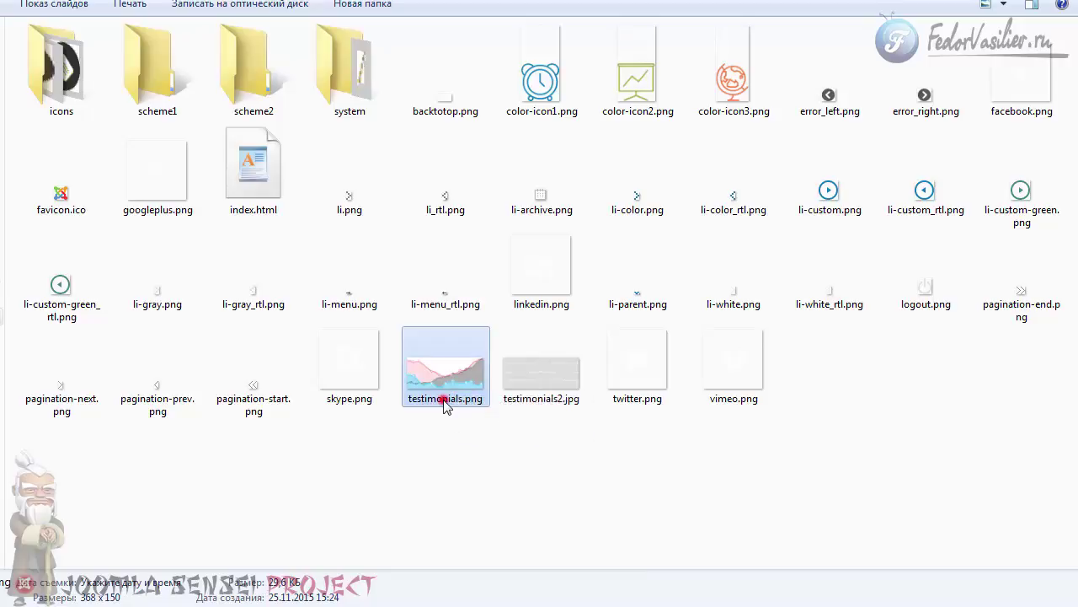
{"action": "left_click", "coordinate": [444, 406]}
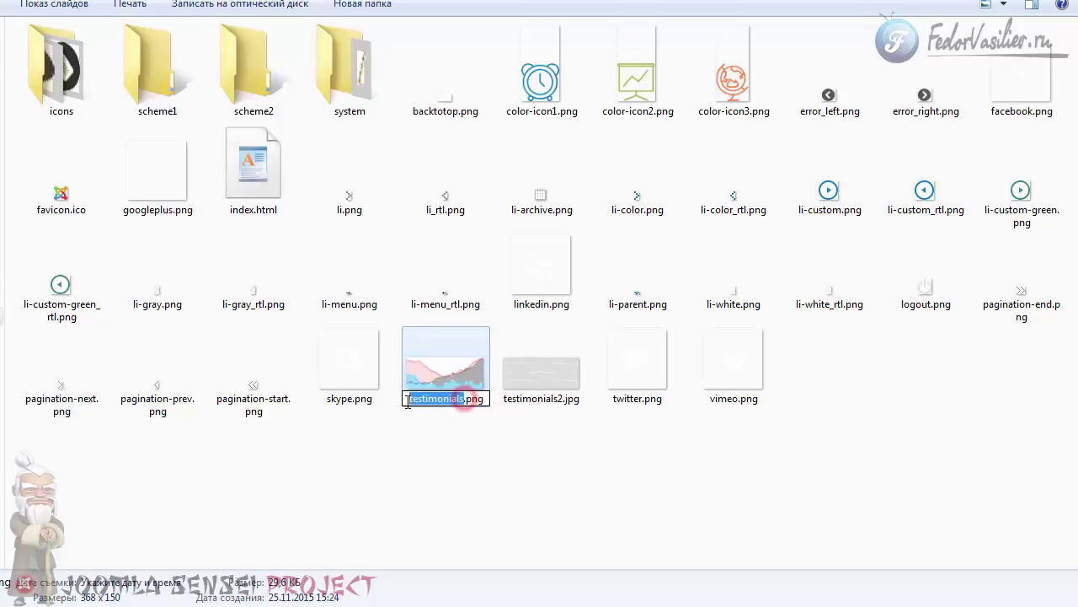
{"action": "left_click", "coordinate": [436, 424]}
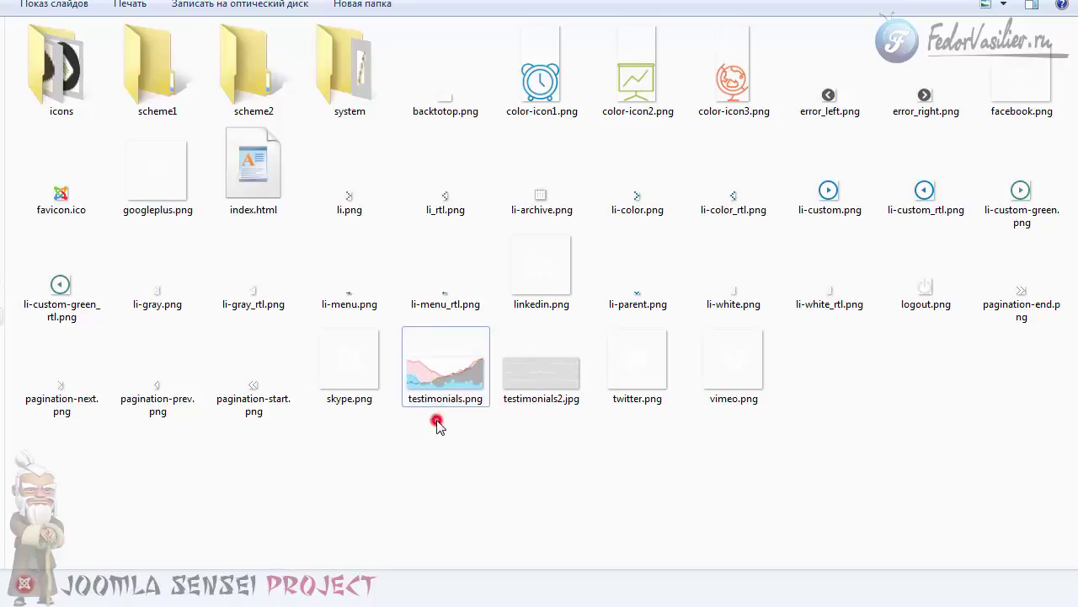
{"action": "left_click", "coordinate": [442, 392]}
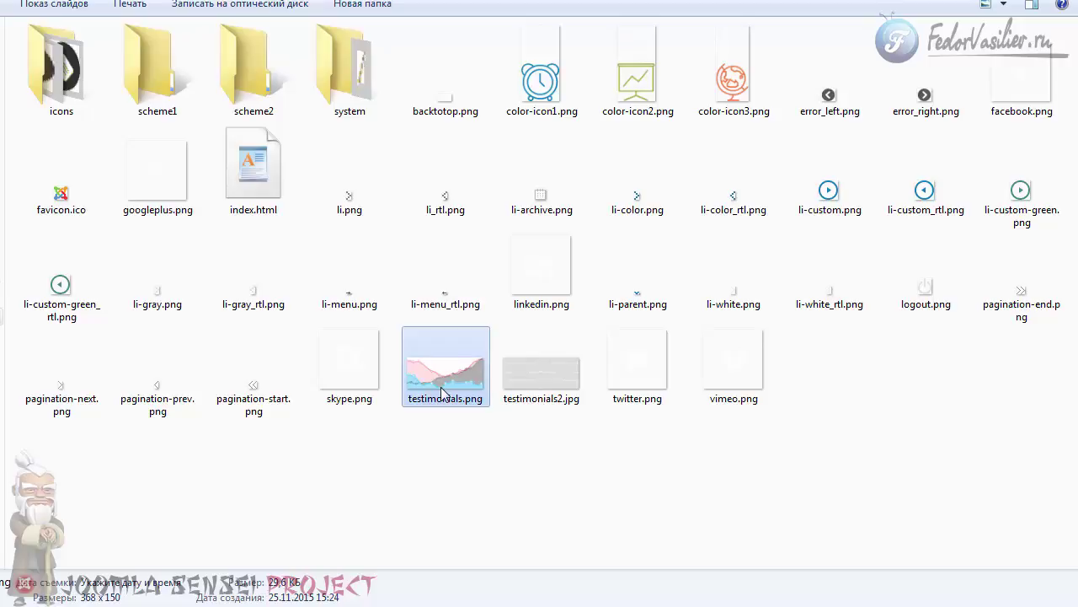
- Inspect color-icon1.png, color-icon2.png and color-icon3.png beside testimonials.png, and return to the testimonials block on the home page
{"action": "left_click", "coordinate": [539, 88]}
{"action": "left_click", "coordinate": [626, 90]}
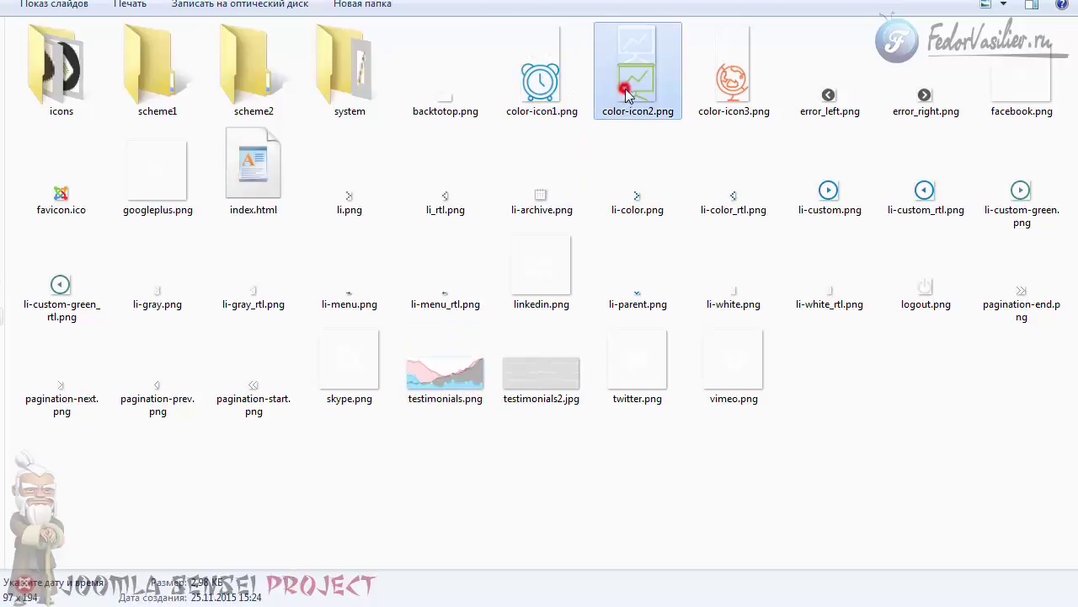
{"action": "left_click", "coordinate": [735, 86]}
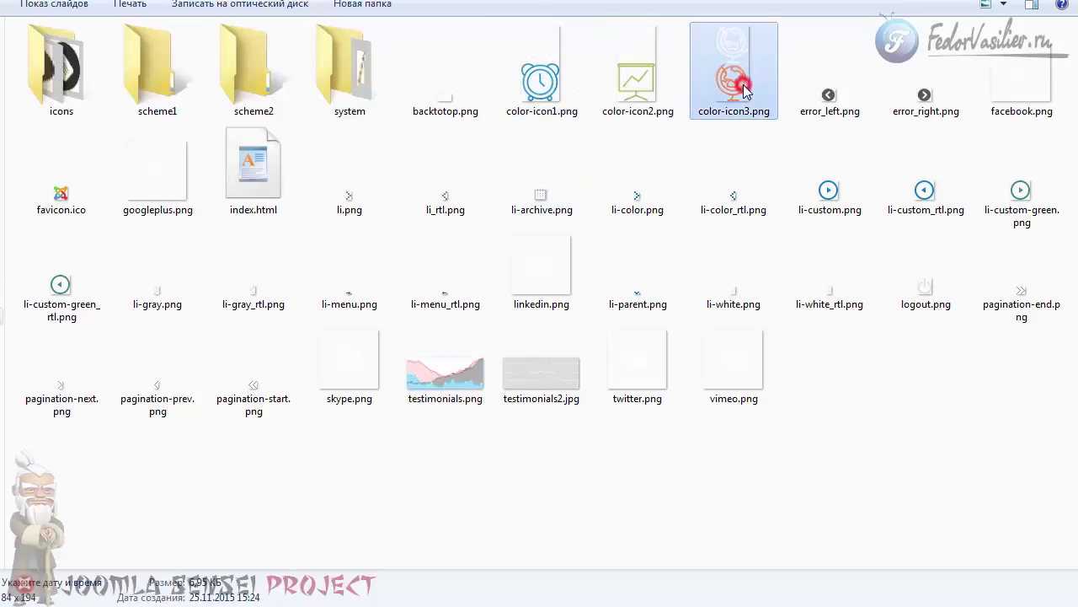
{"action": "left_click", "coordinate": [543, 93]}
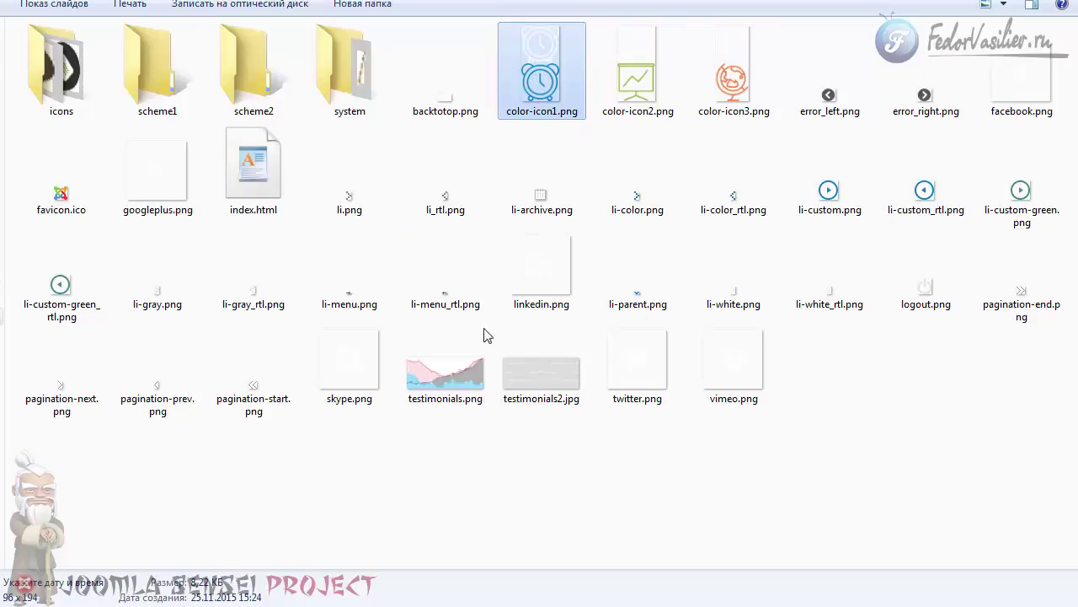
{"action": "left_click", "coordinate": [472, 379]}
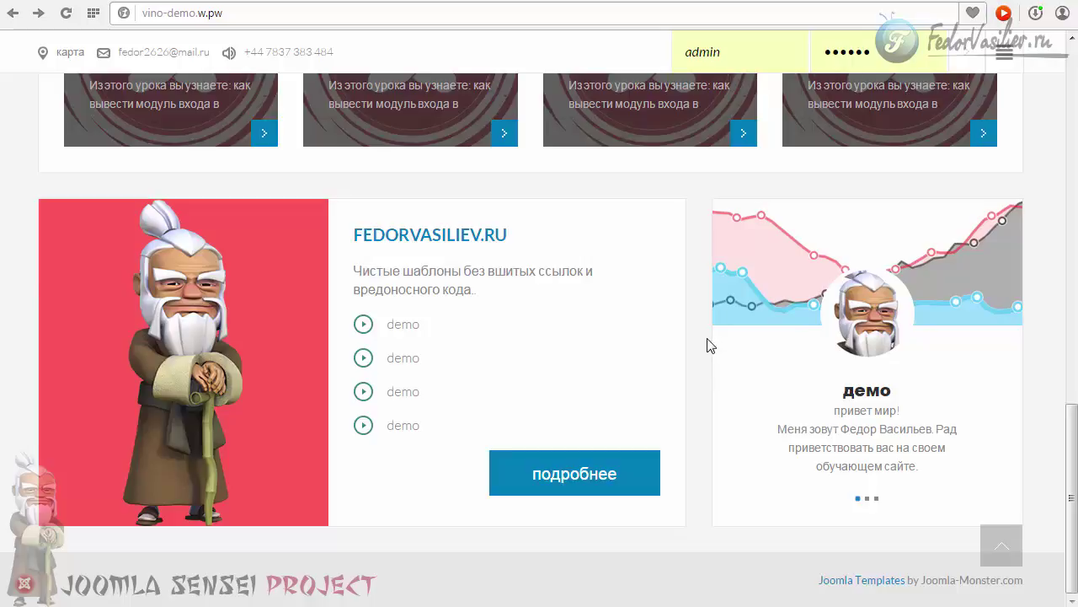
{"action": "left_click", "coordinate": [1067, 431]}
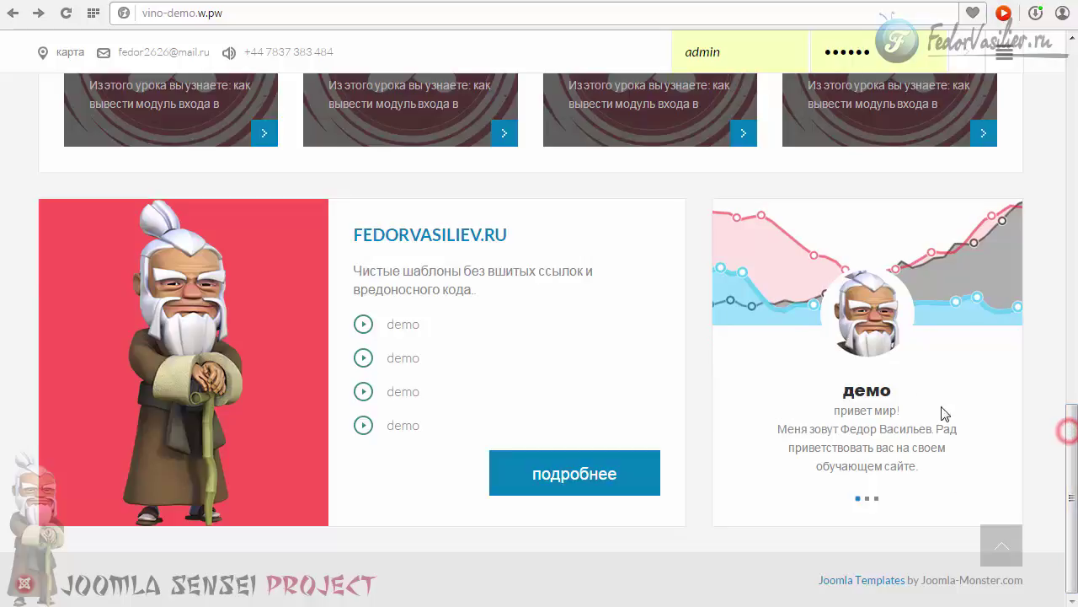